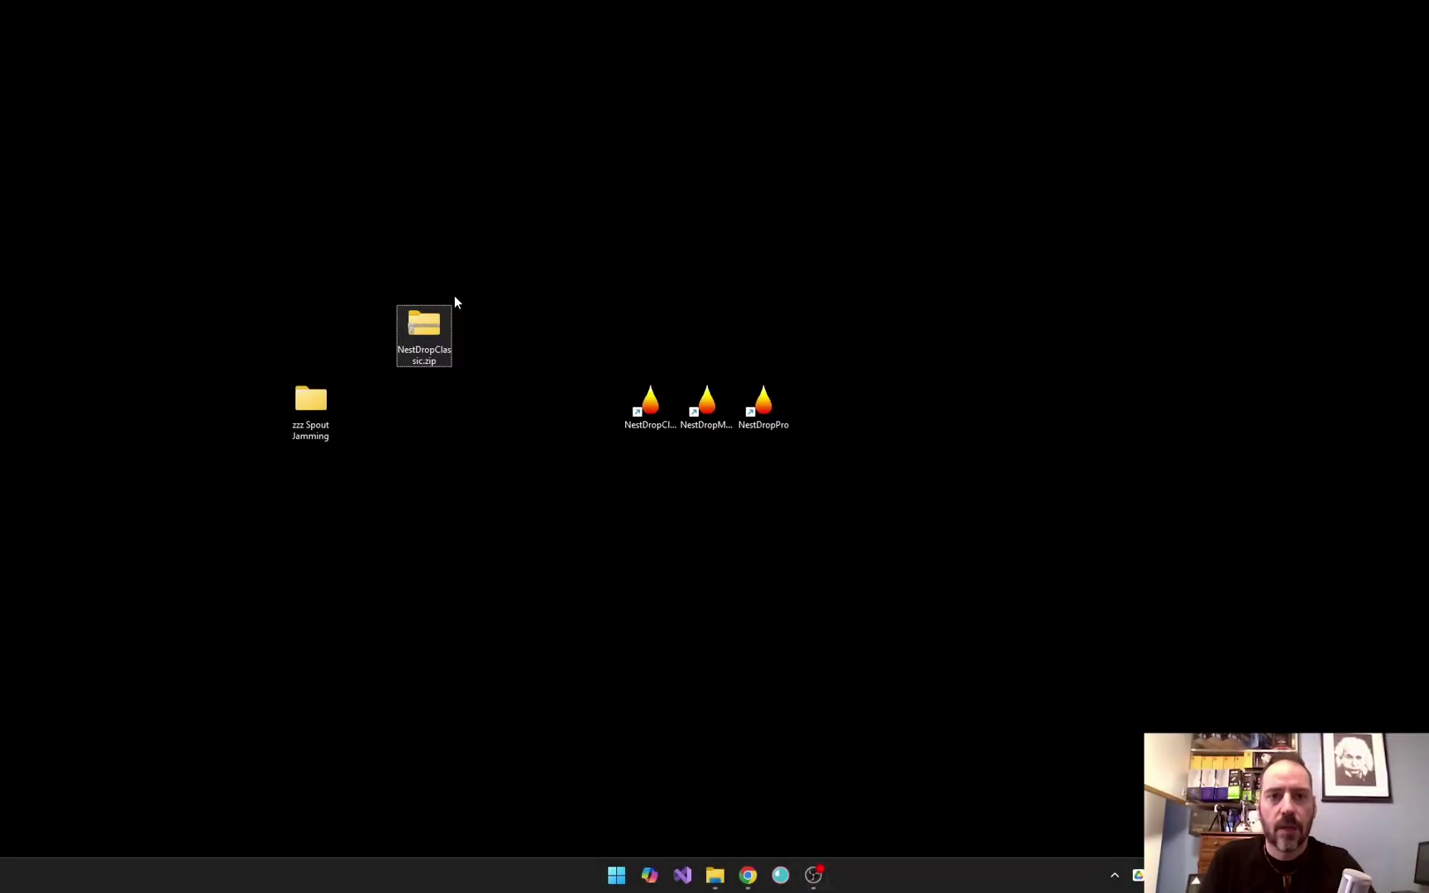
Extract NestDropClassic.zip to the desktop, then follow the User Manual's spout.zeal.co link
left_click_drag(426, 348, 306, 168)
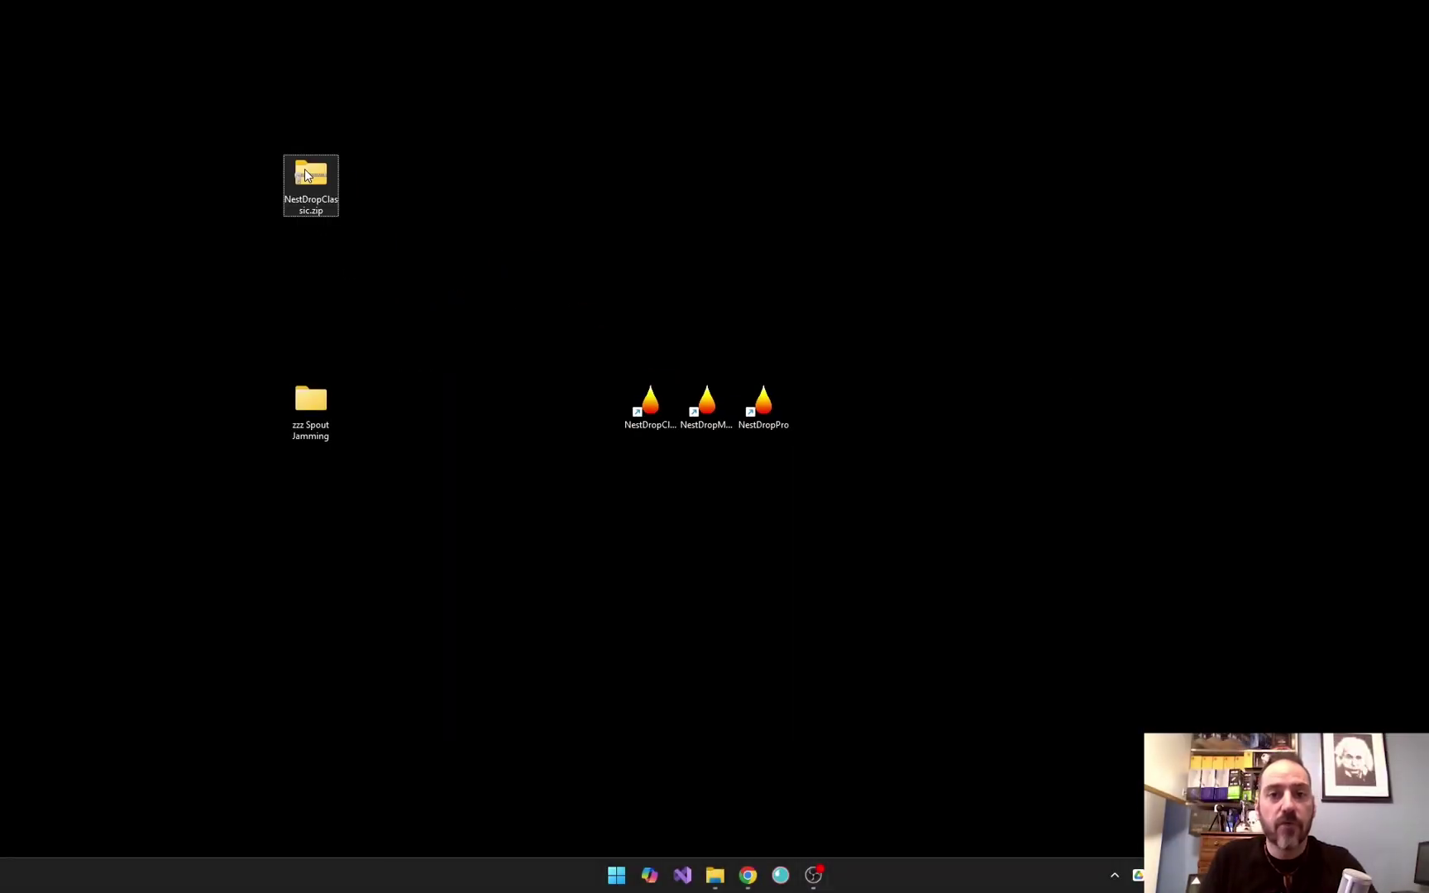
right_click(306, 169)
left_click(369, 288)
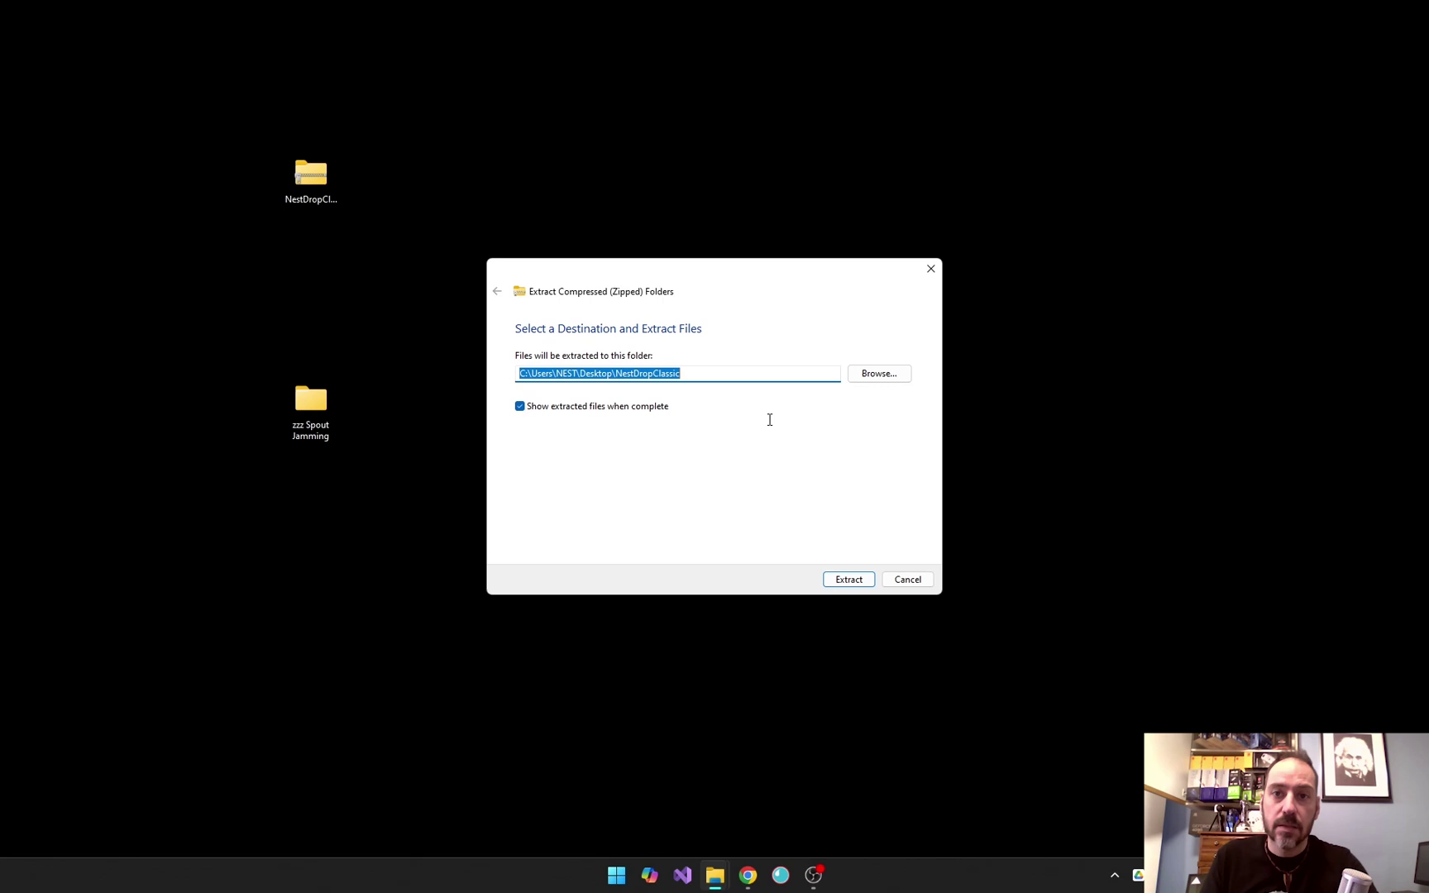
left_click(852, 580)
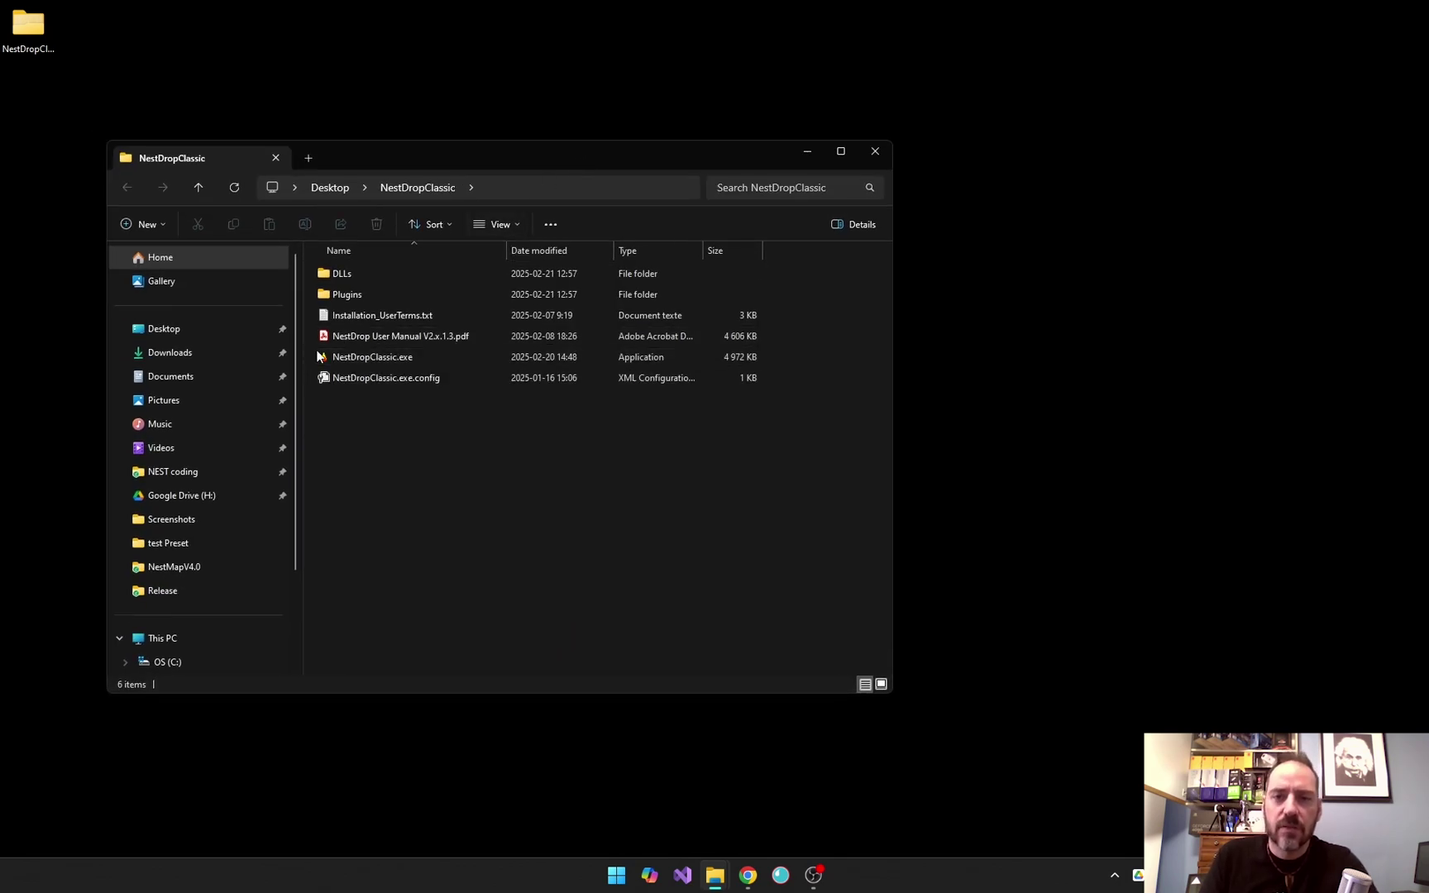
double_click(374, 338)
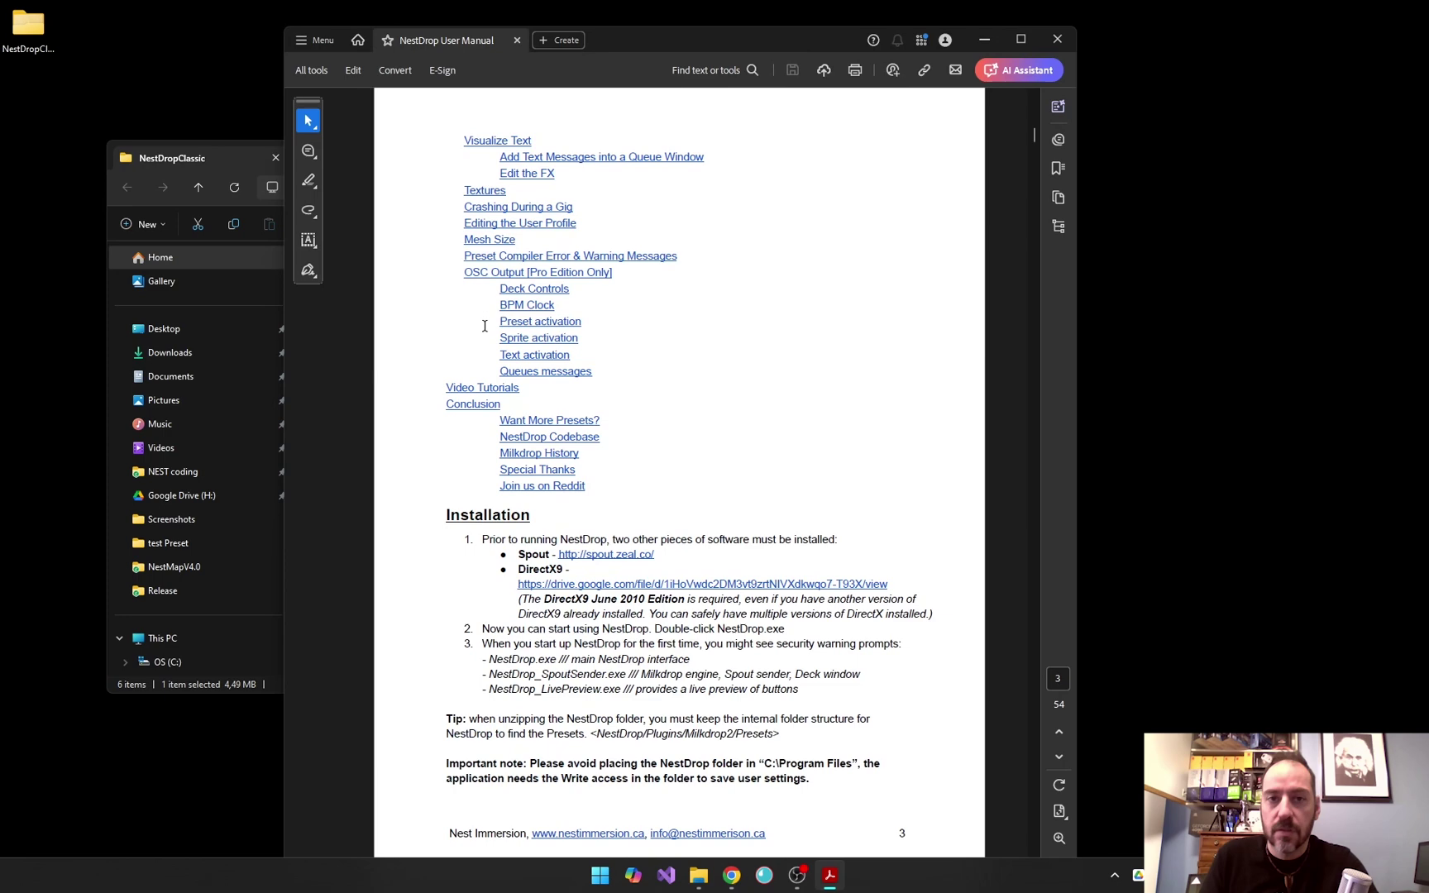
left_click(607, 555)
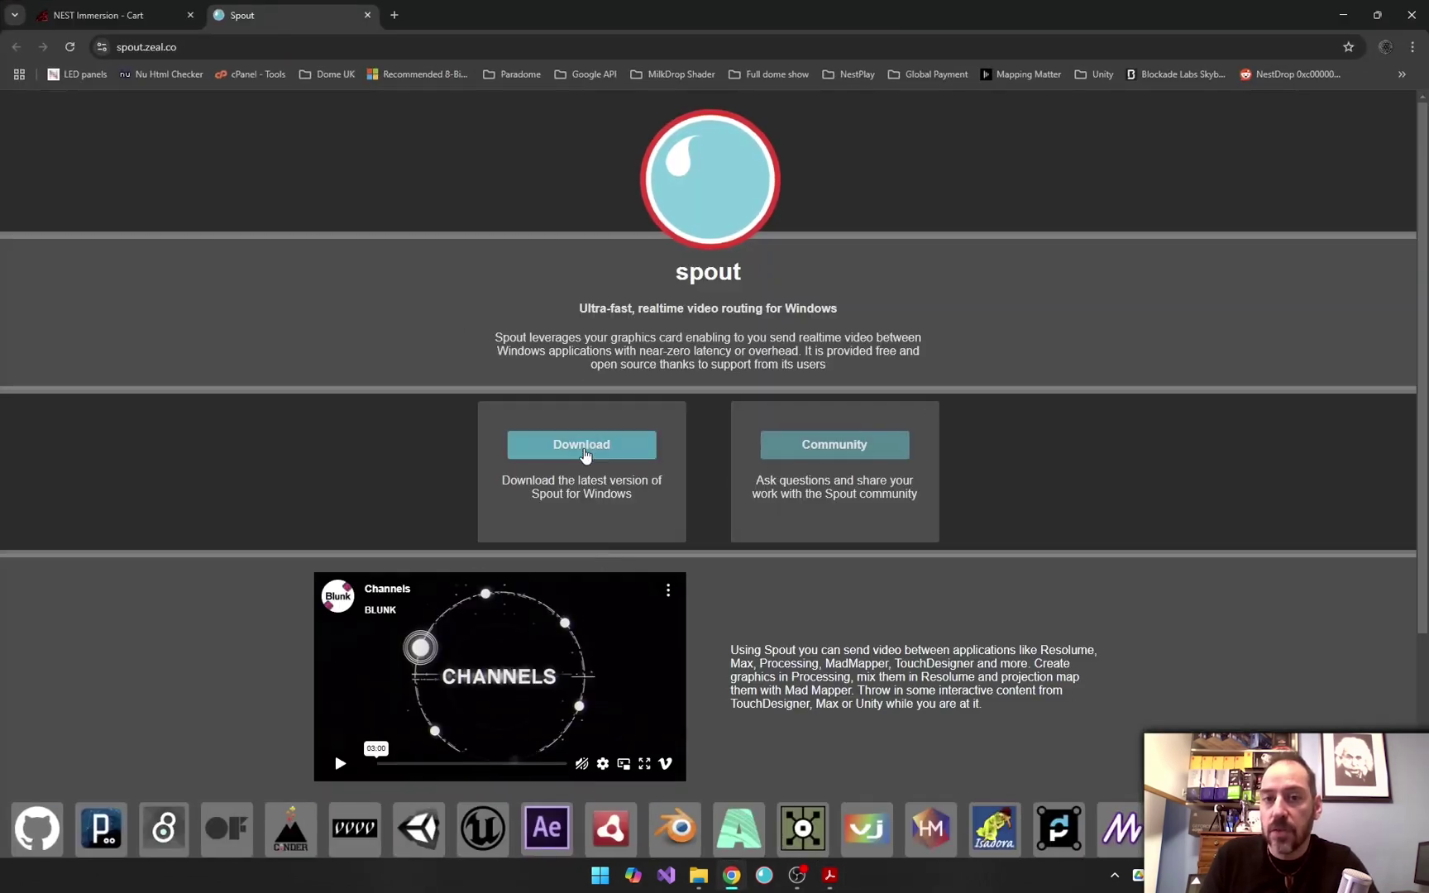
Navigate from the Spout website's download page to the Spout2 GitHub releases
left_click(584, 451)
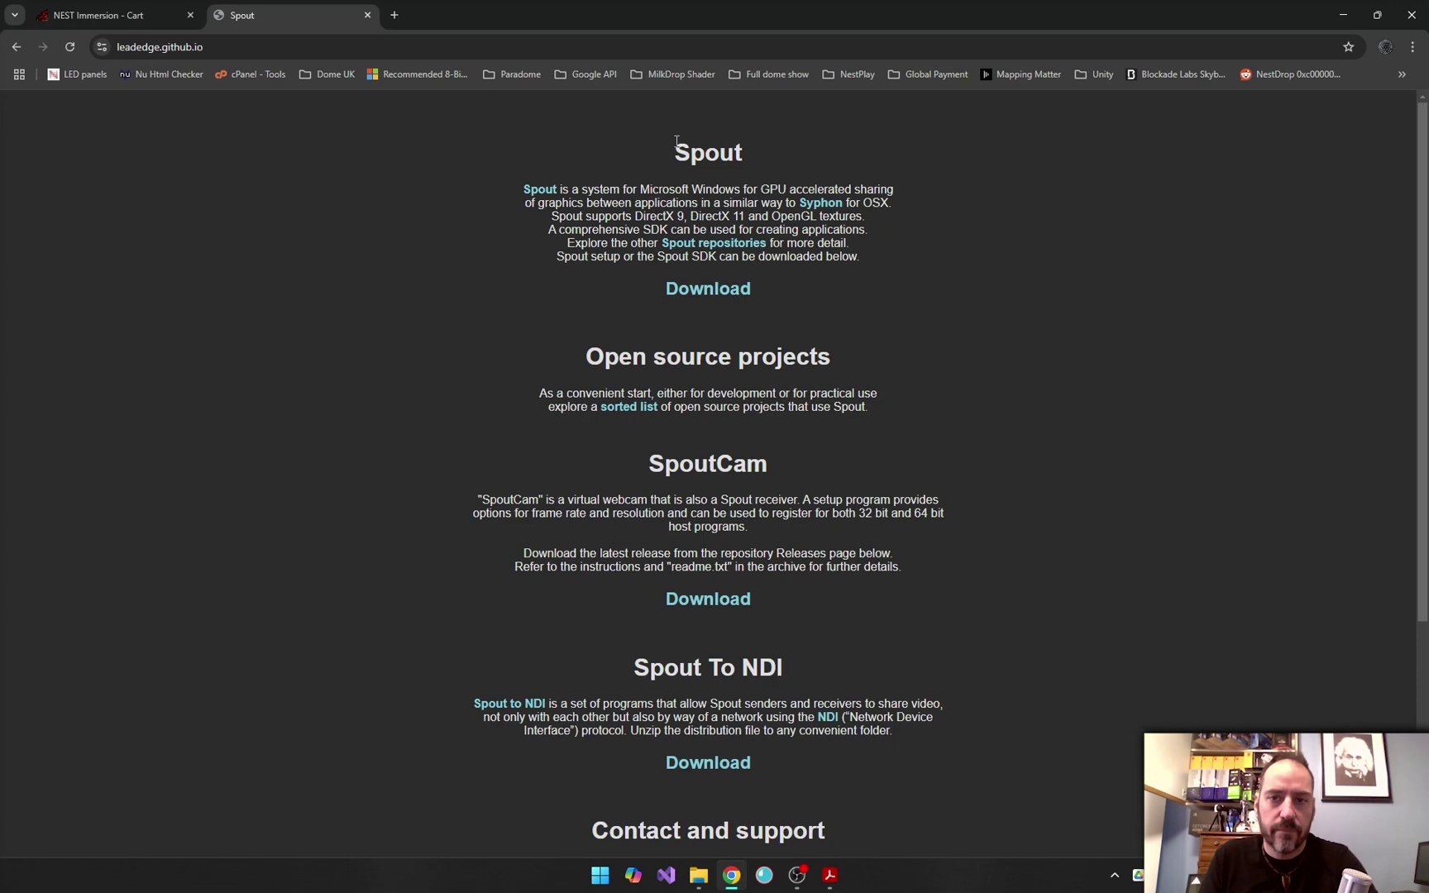
left_click(704, 300)
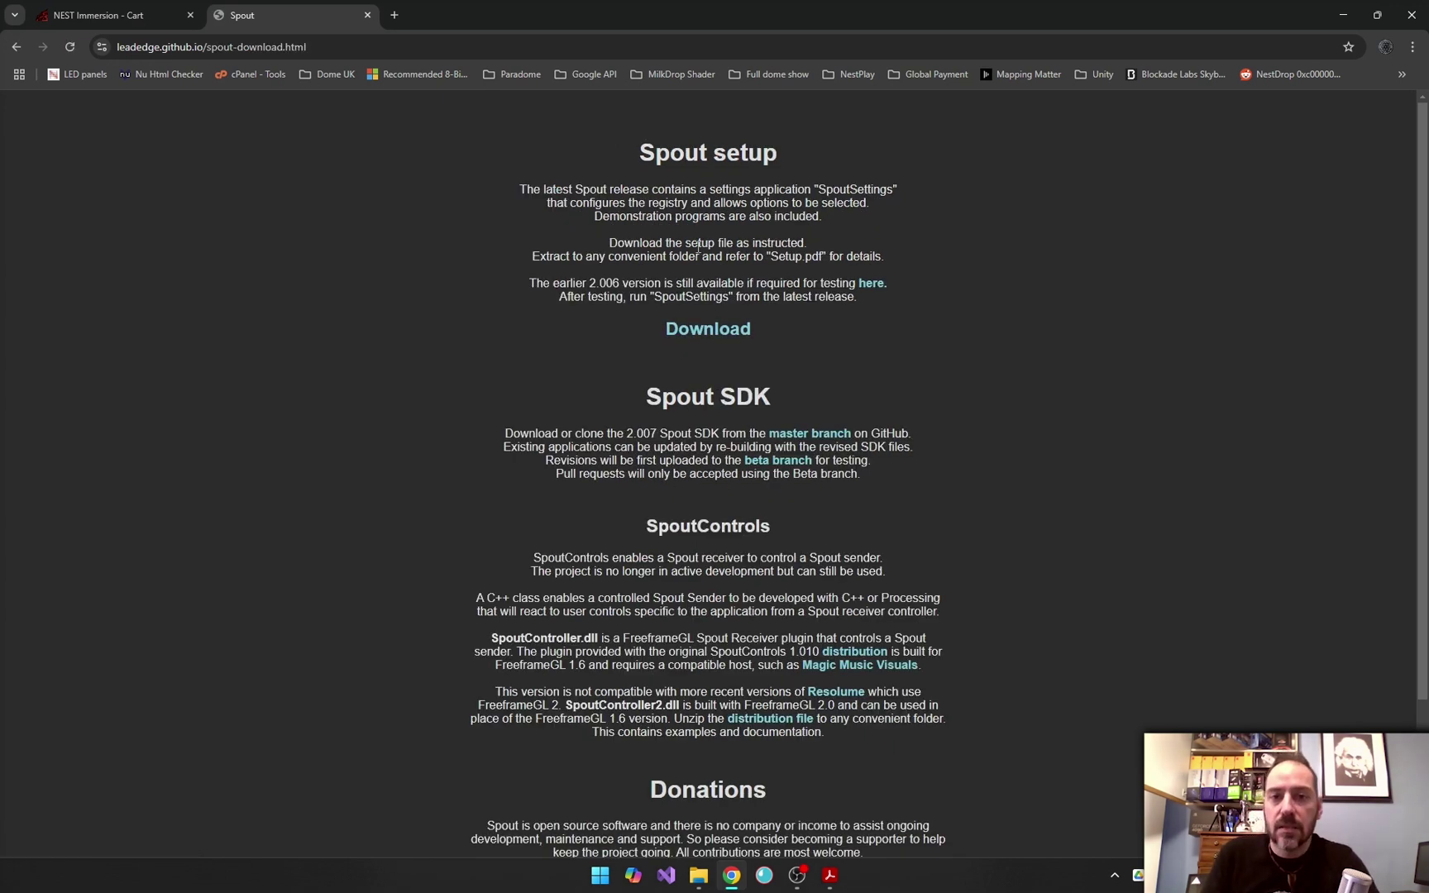
left_click(700, 334)
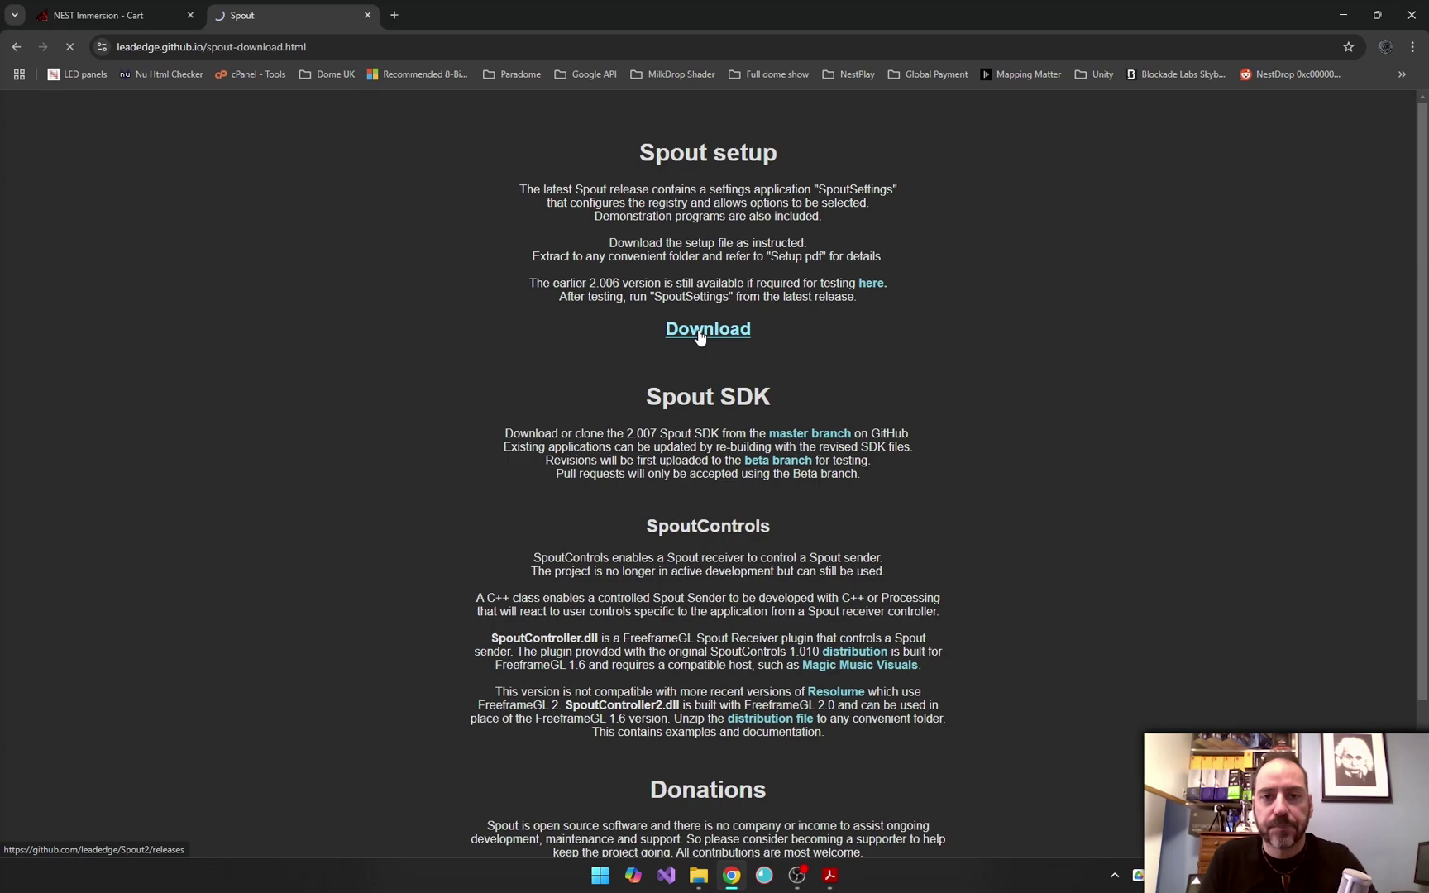
Download SPOUT_2007-015.zip from the release assets and show the recent downloads list
scroll(708, 398, "down", 1)
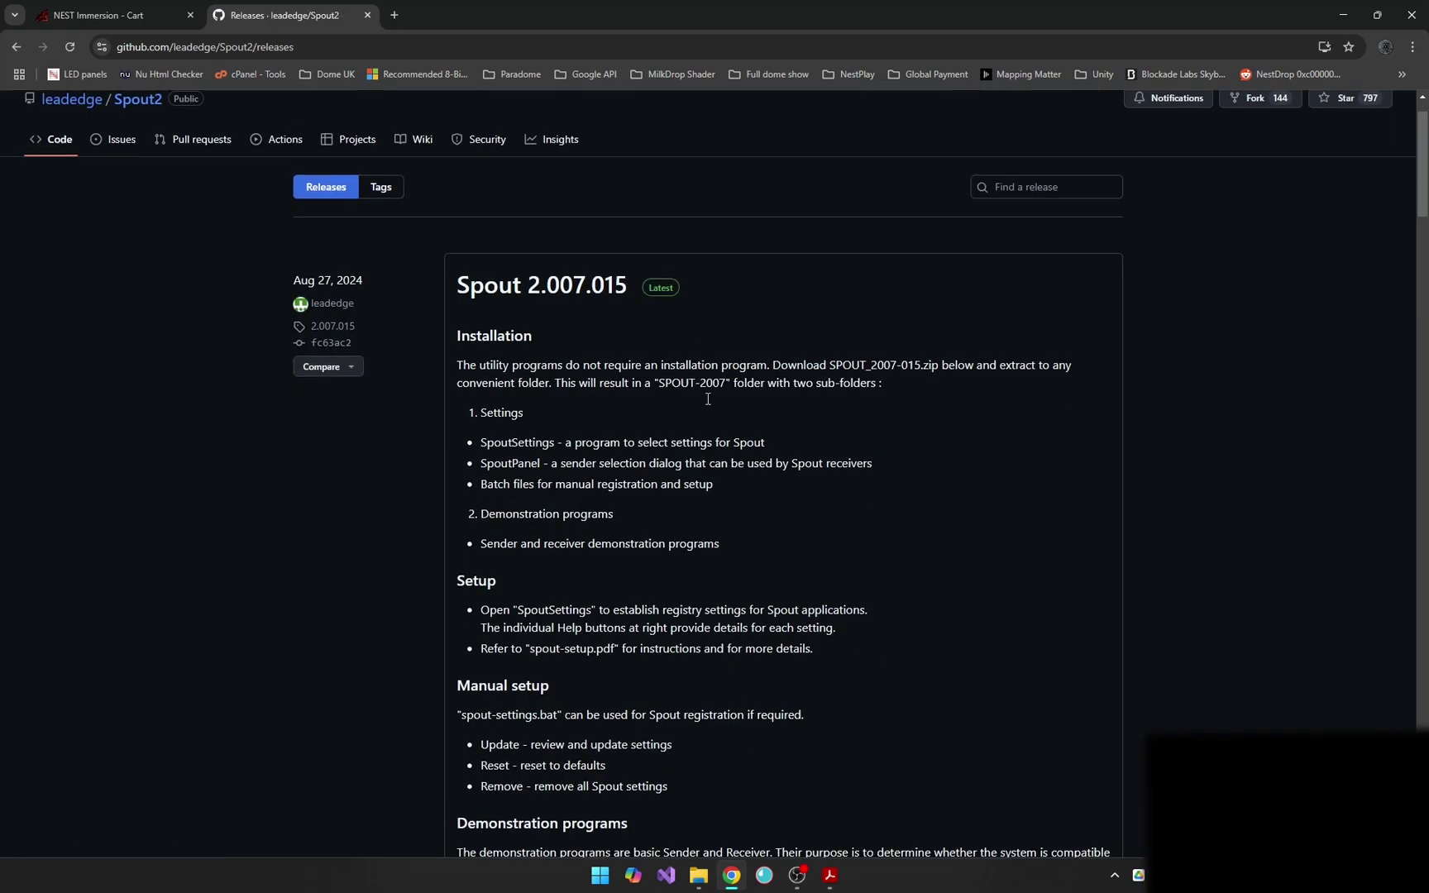
scroll(708, 399, "down", 12)
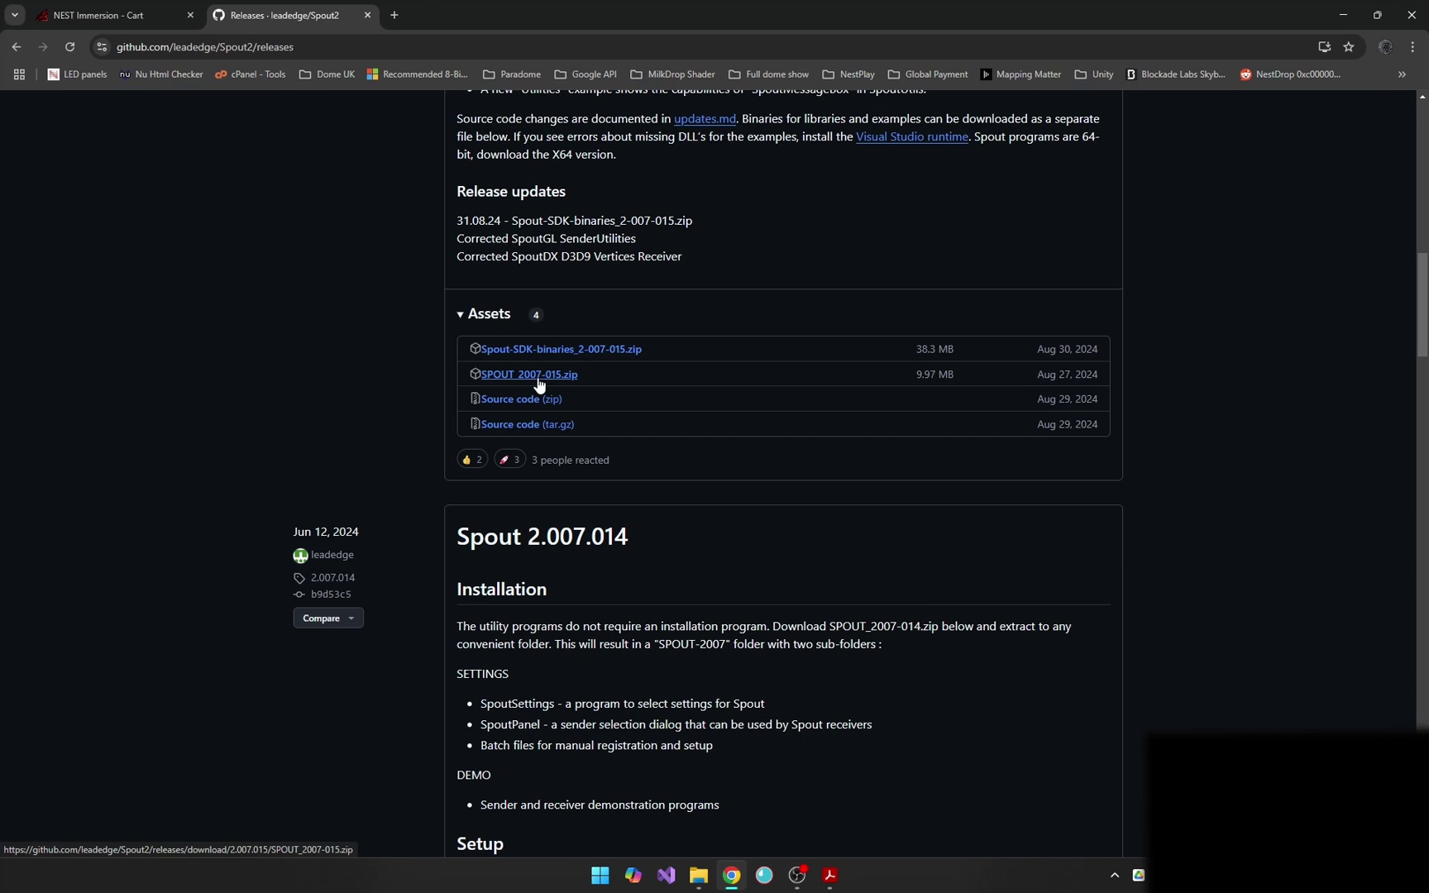
left_click(538, 384)
left_click_drag(948, 375, 923, 375)
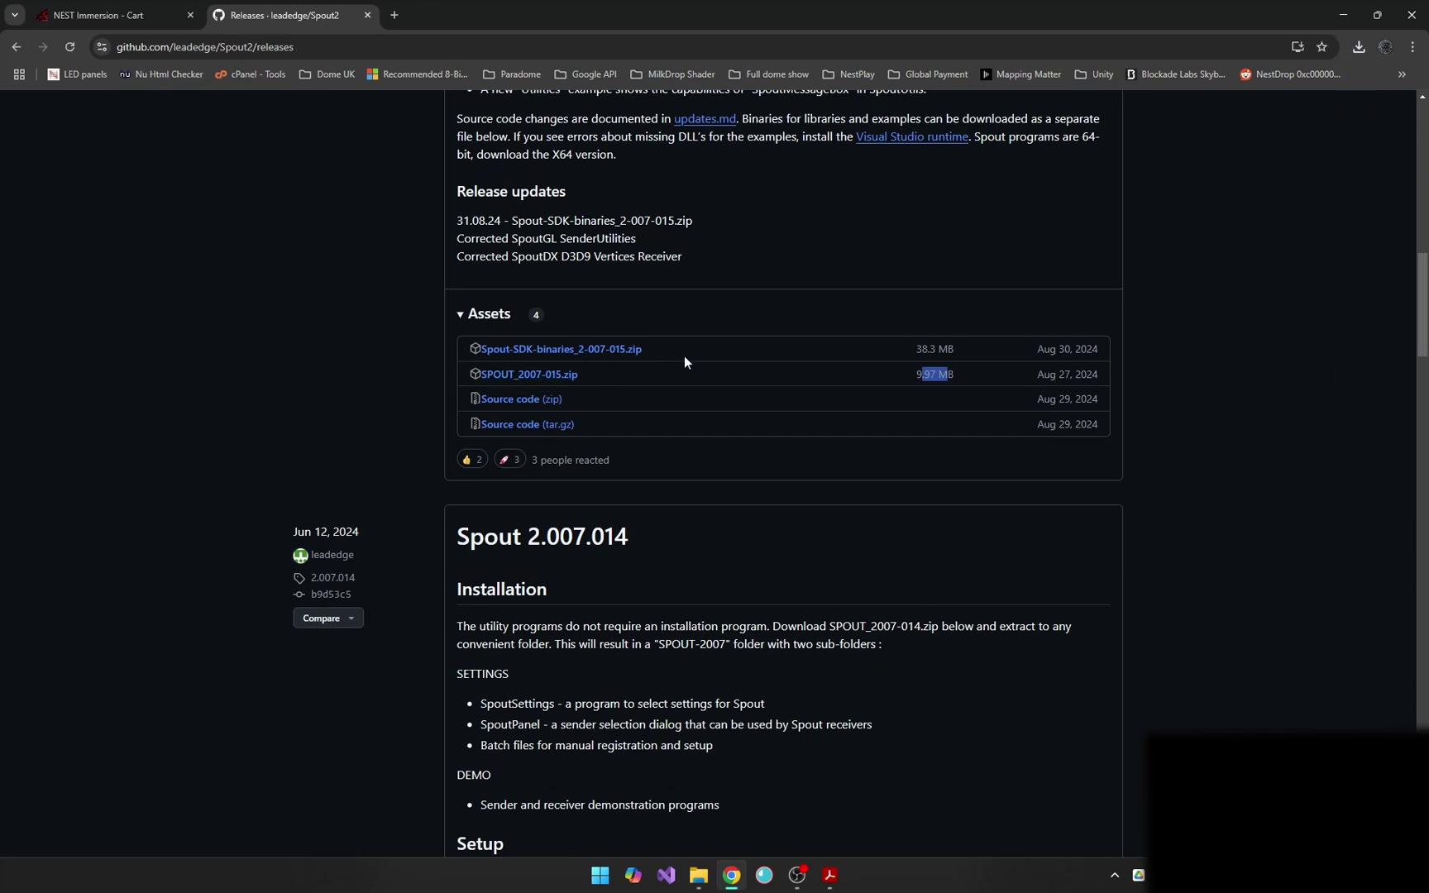
left_click(1360, 47)
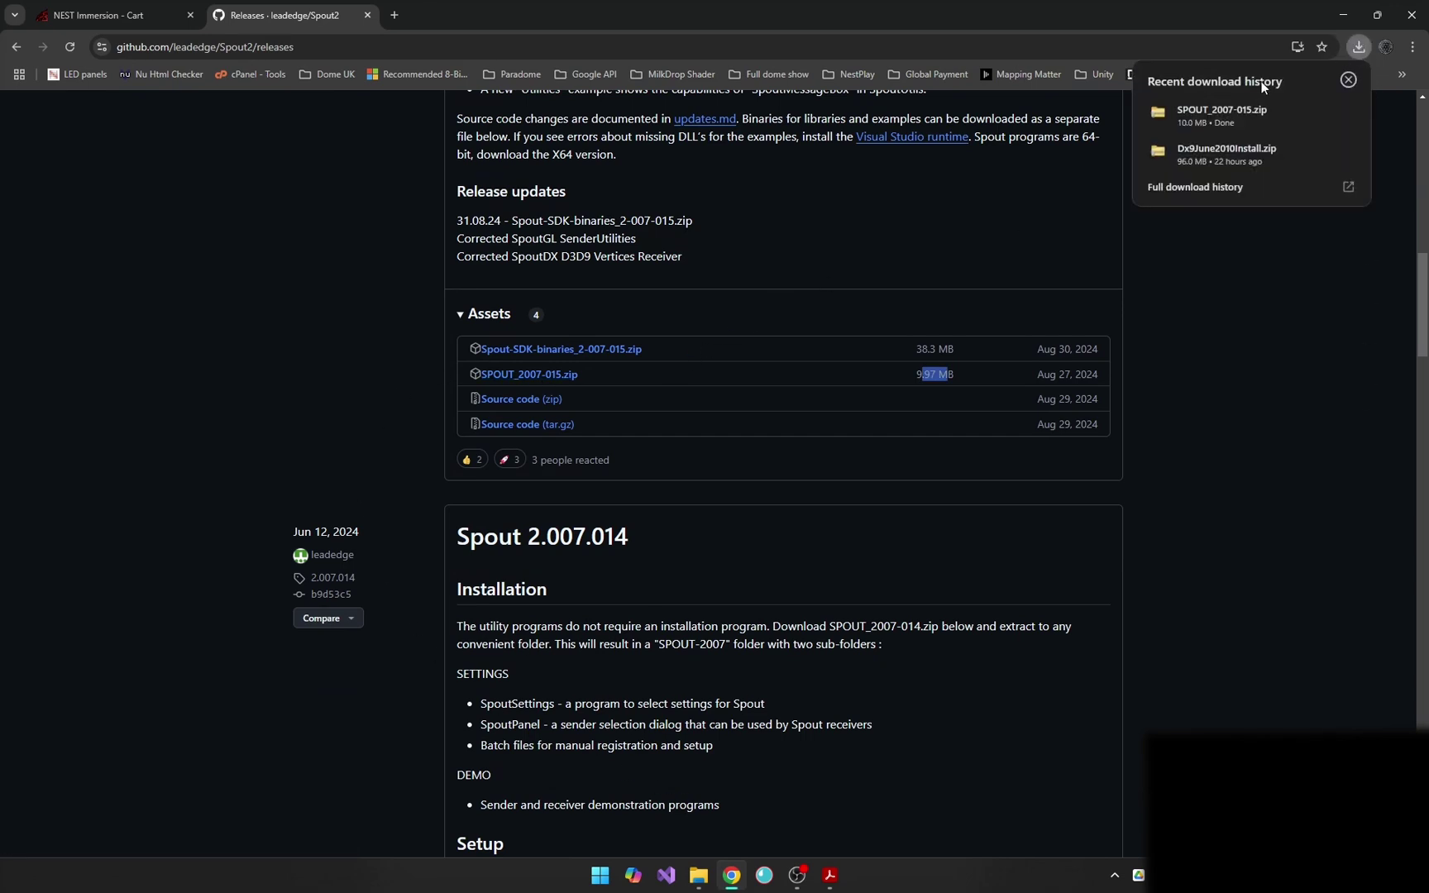
Extract the downloaded SPOUT_2007-015.zip into the Downloads folder
left_click(1240, 118)
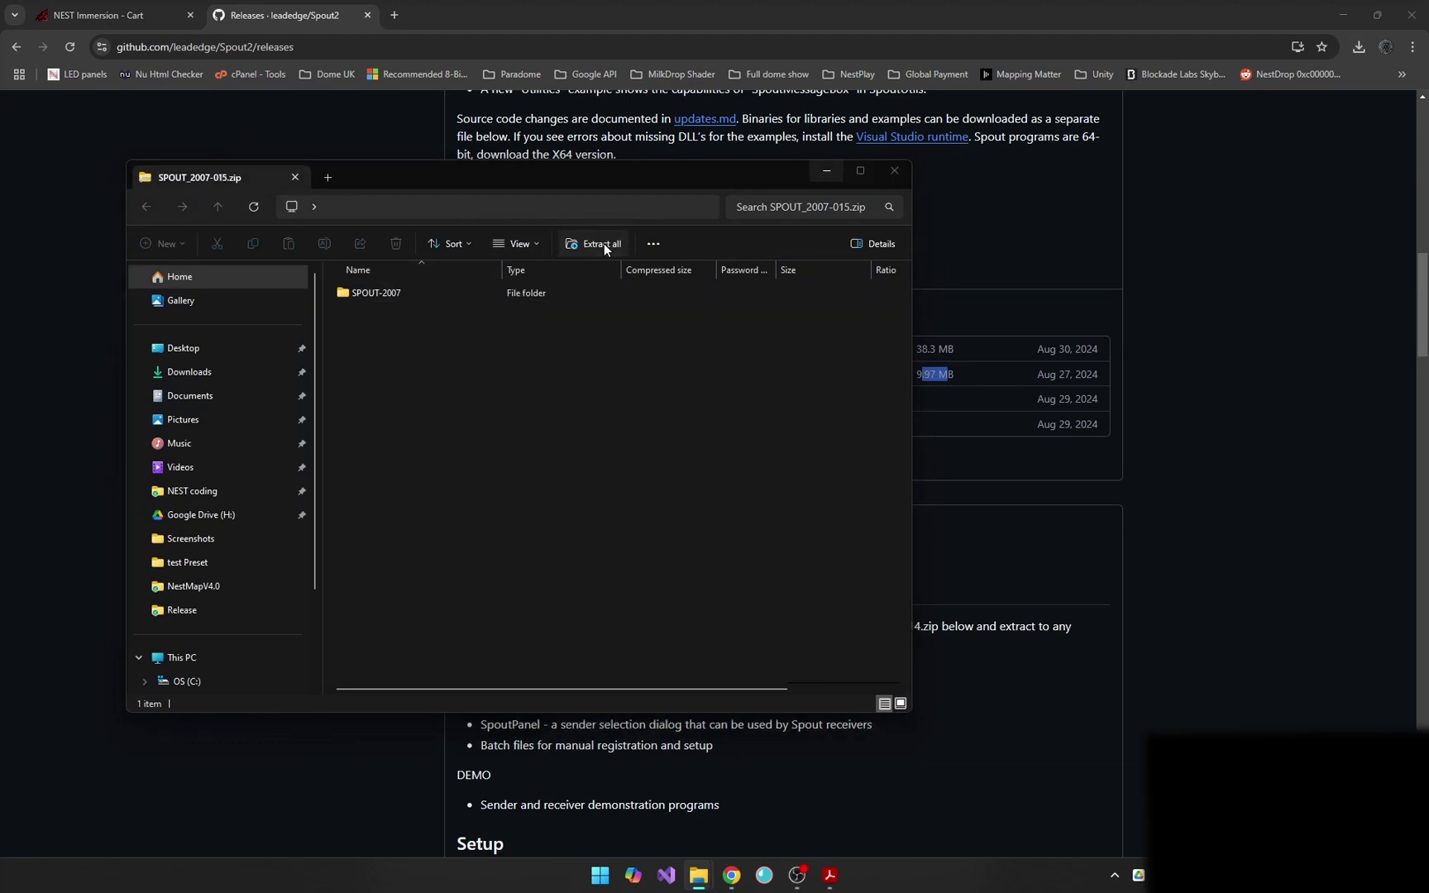
left_click(601, 244)
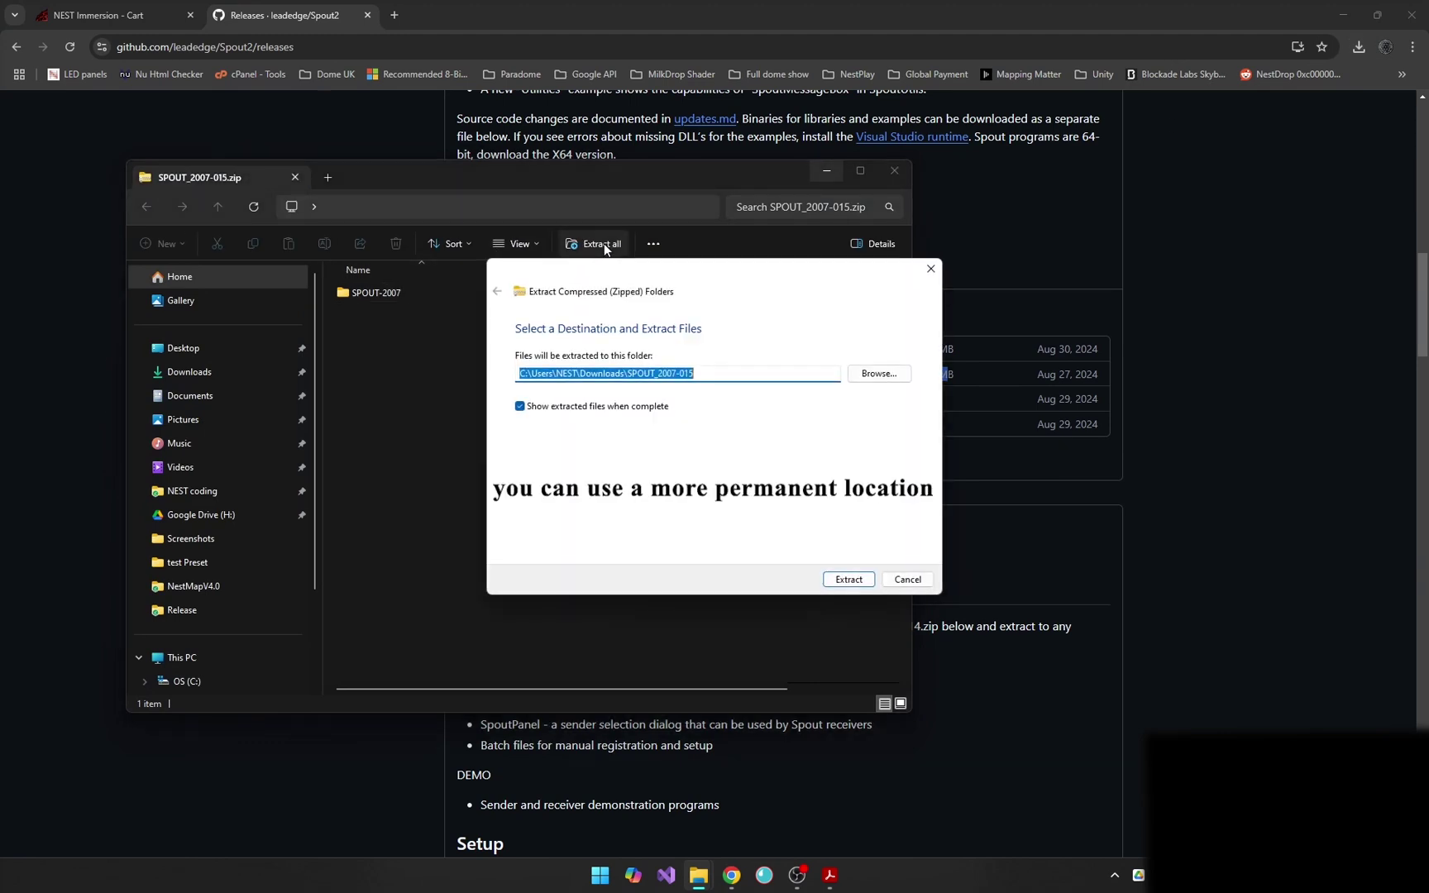
left_click(852, 580)
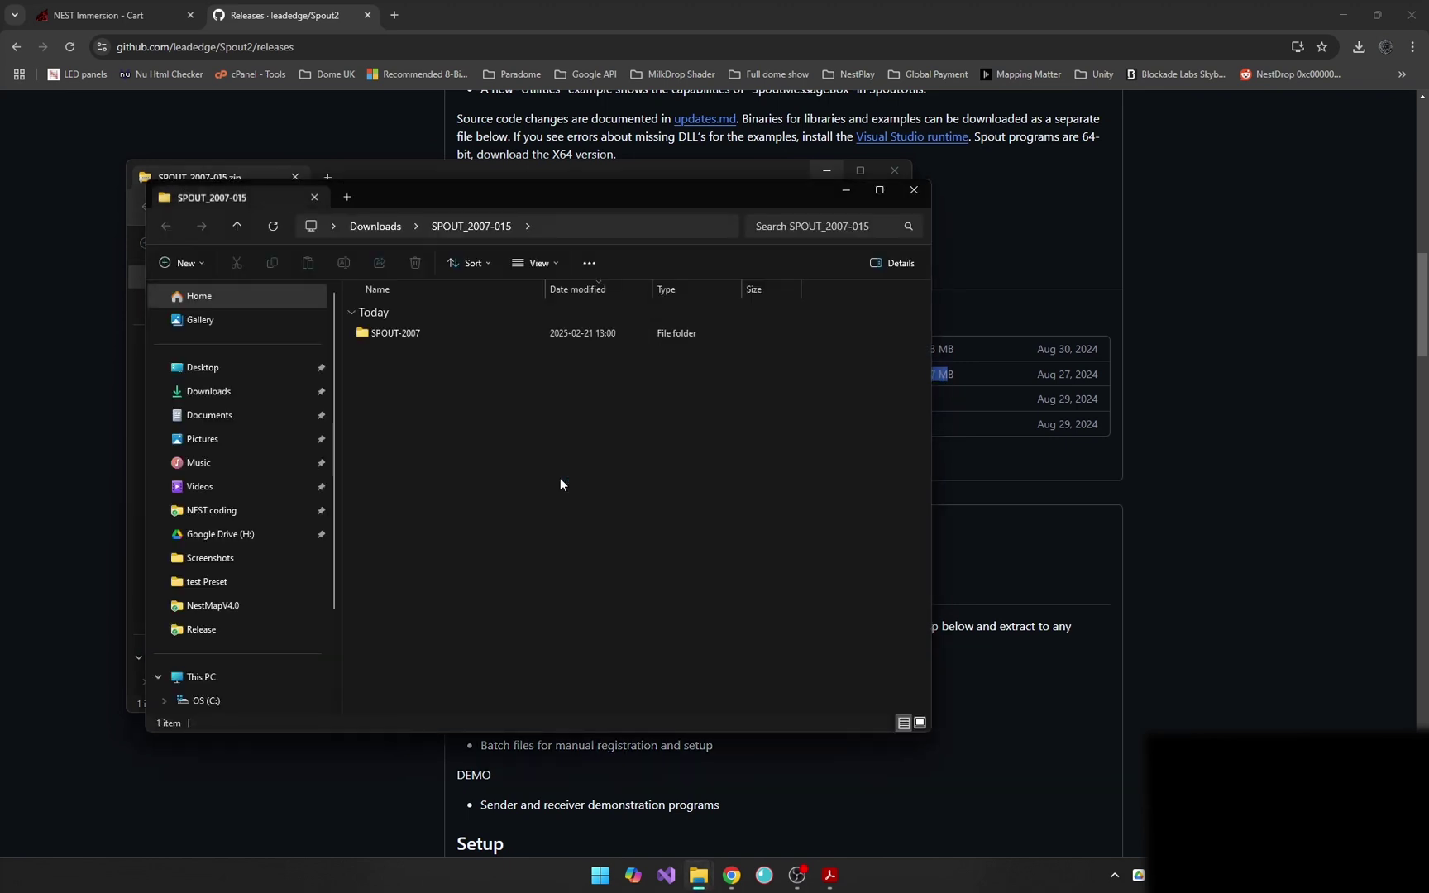
Run SpoutSettings.exe from SPOUT-2007\SETTINGS past the security warning and accept its settings
double_click(403, 334)
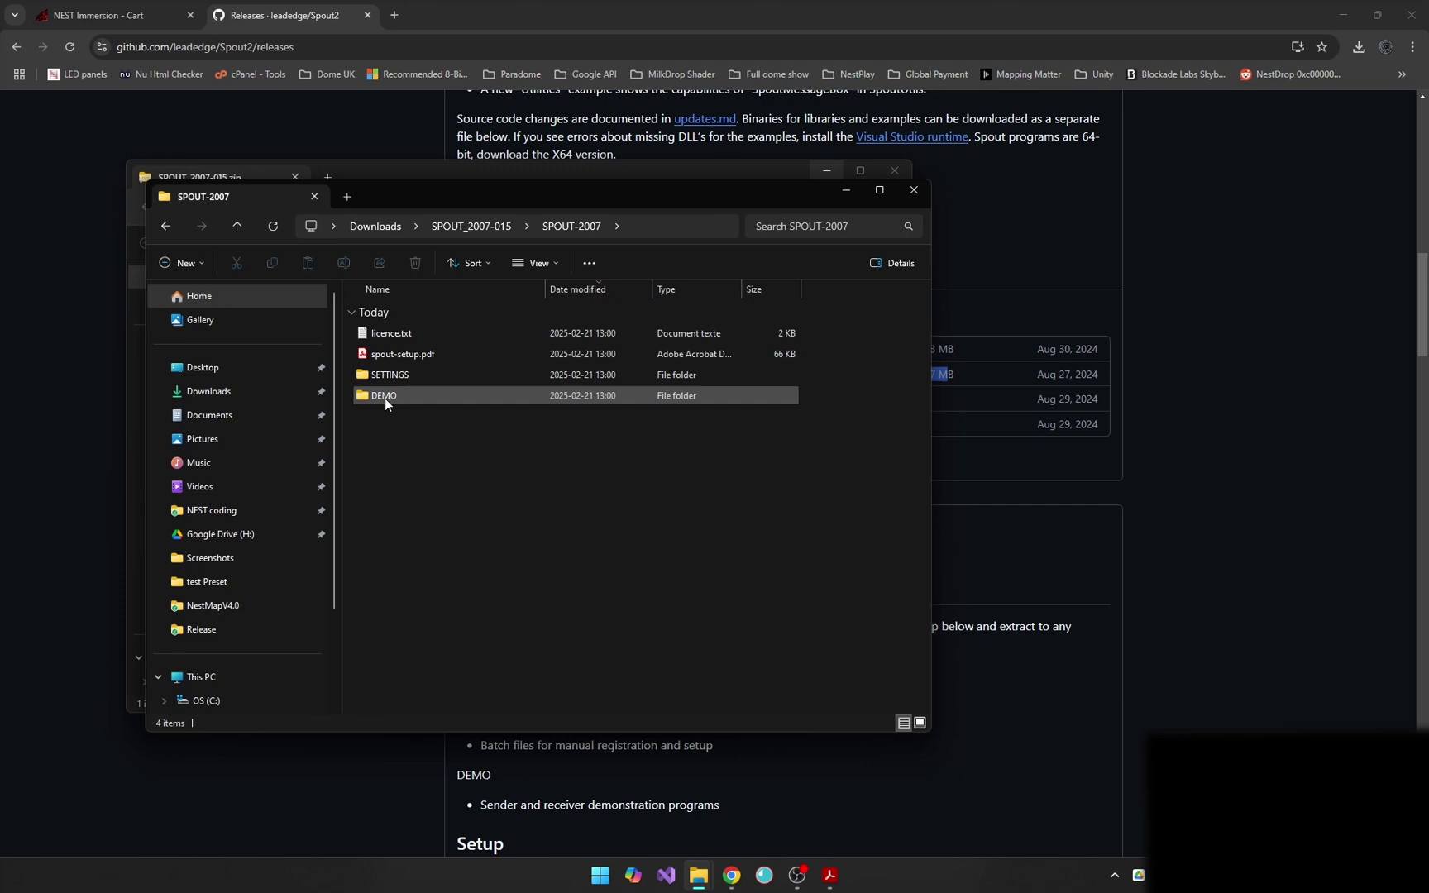
double_click(421, 375)
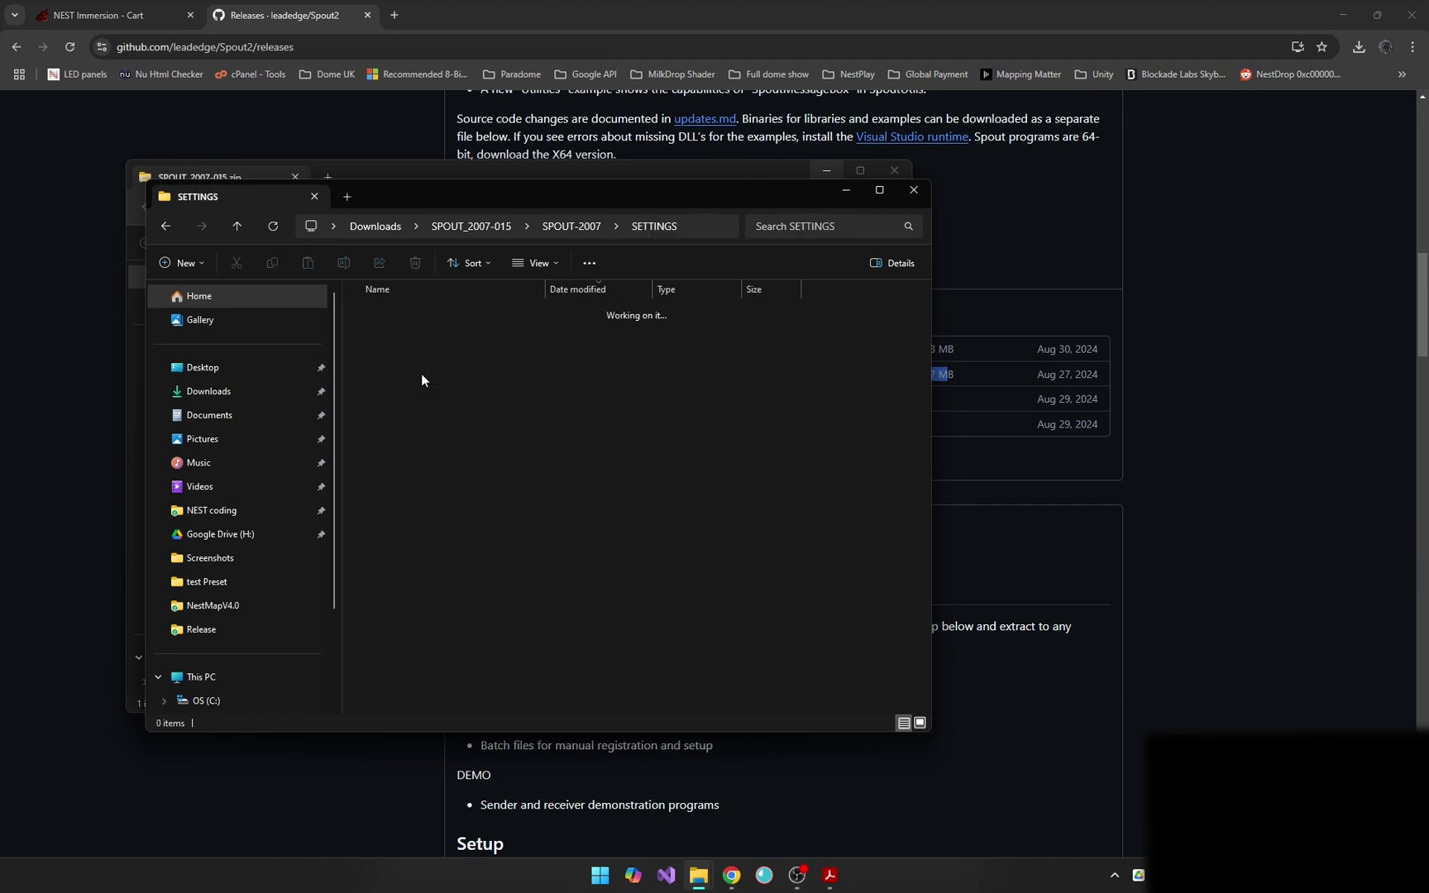
double_click(395, 378)
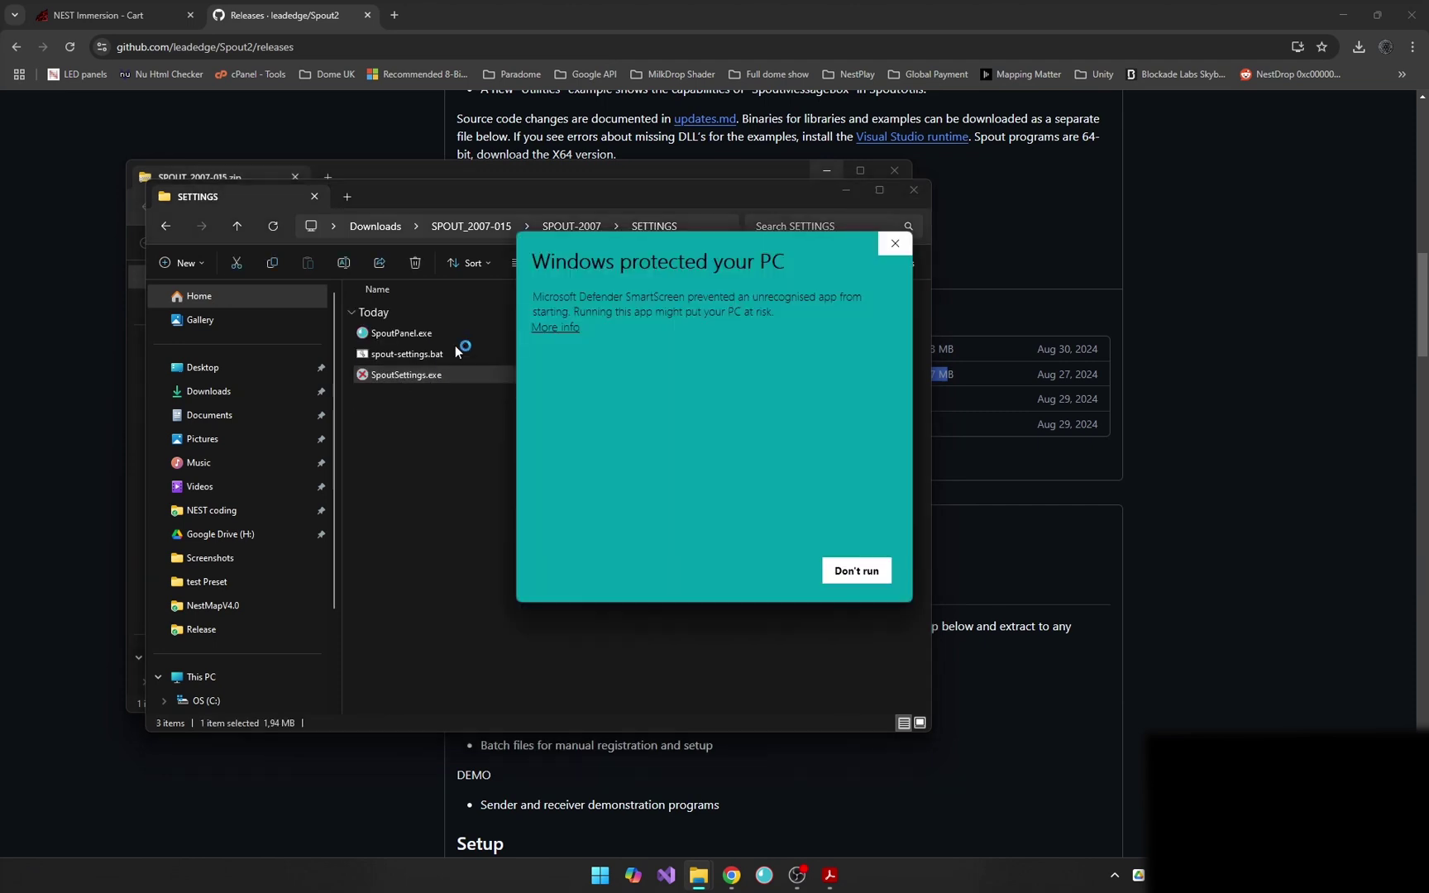
left_click(546, 329)
left_click(767, 580)
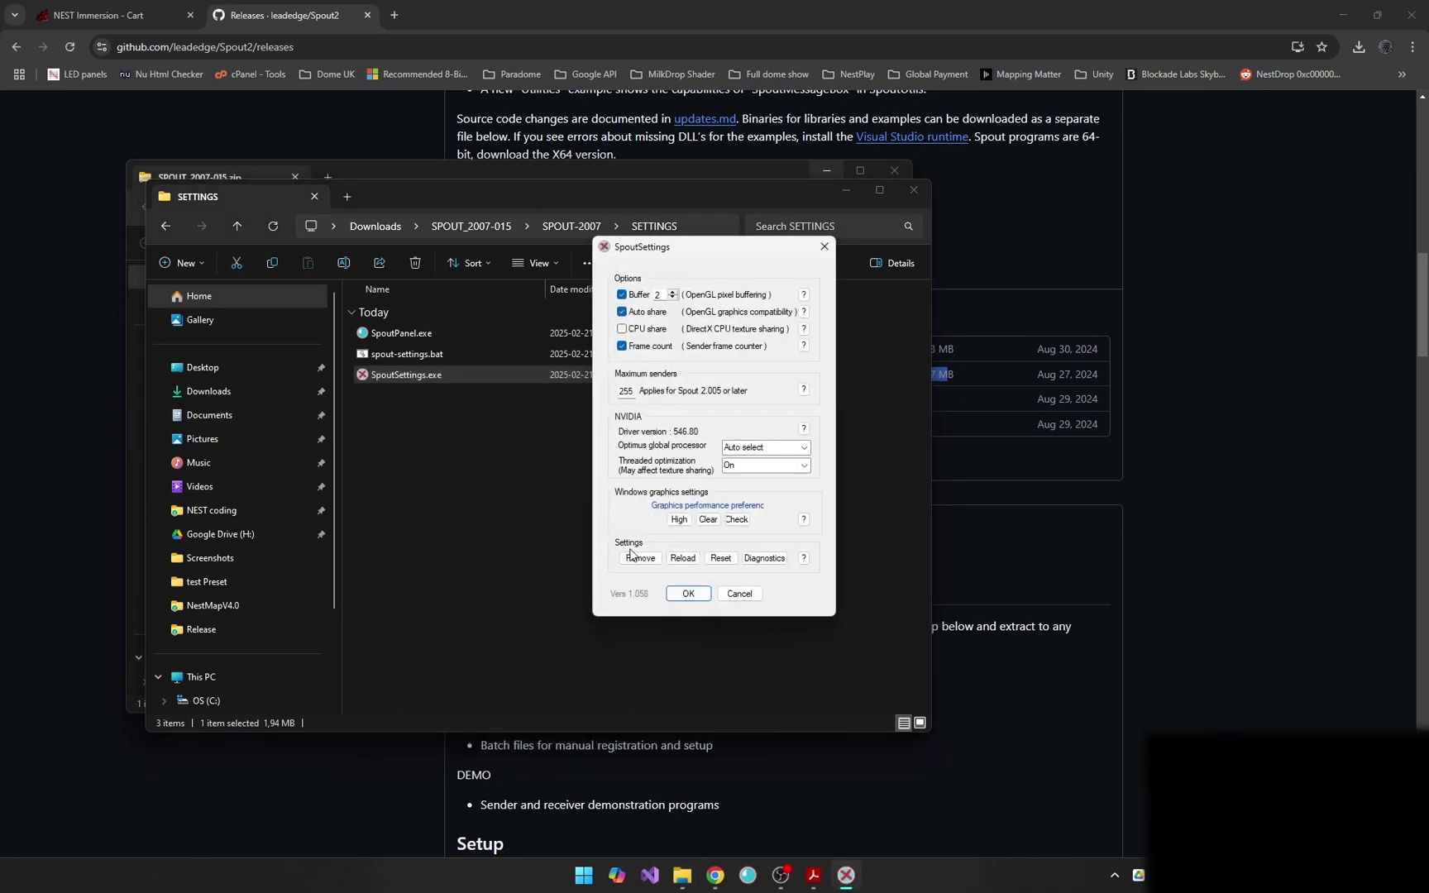
left_click(690, 594)
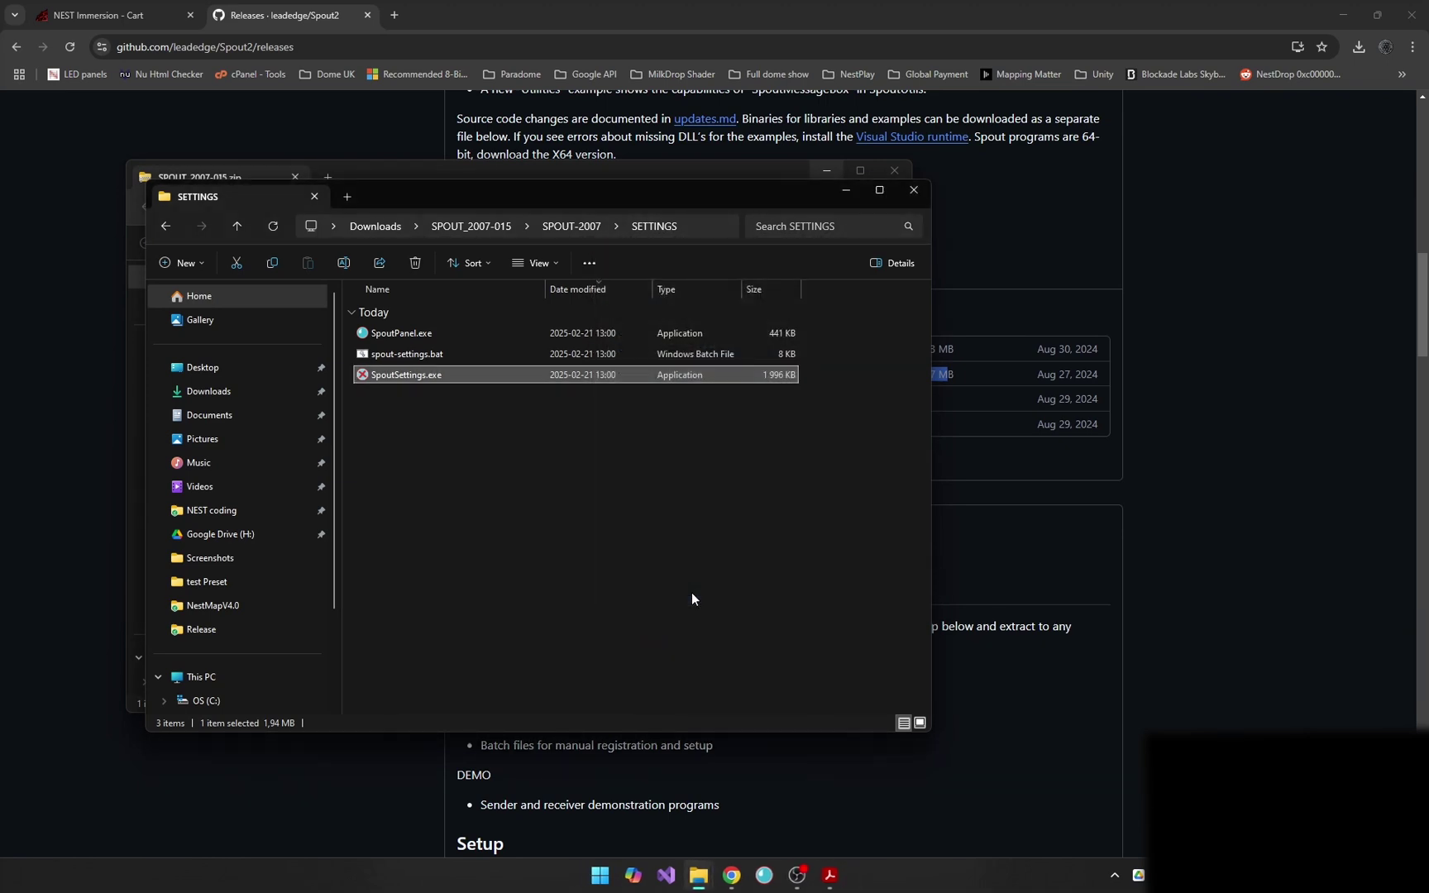
left_click(1331, 7)
Locate the DirectX9 June 2010 Edition requirement in the manual and open its Google Drive link
left_click(1344, 22)
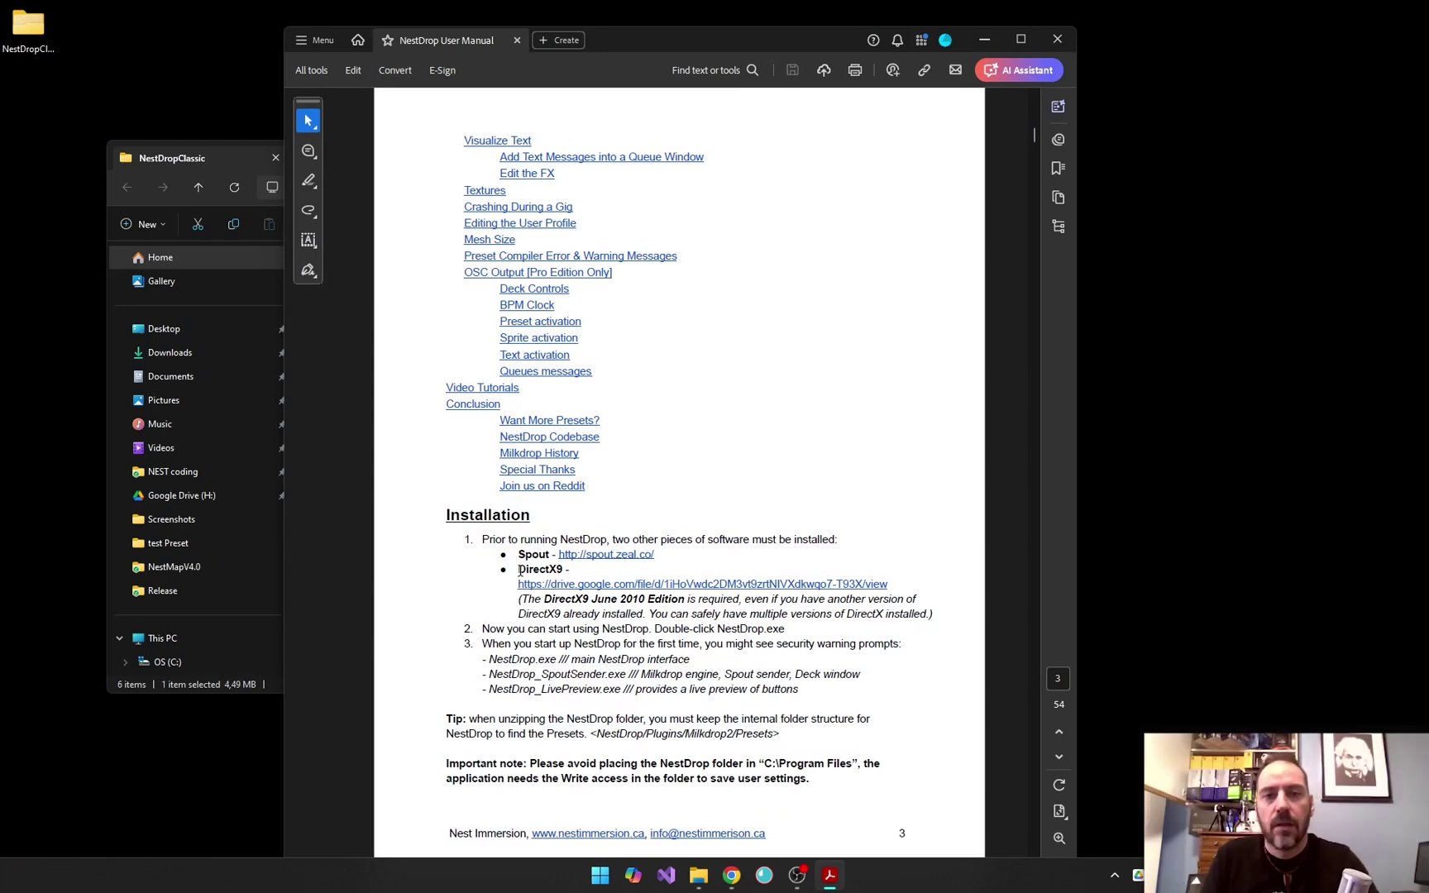
left_click_drag(520, 569, 649, 607)
left_click(528, 603)
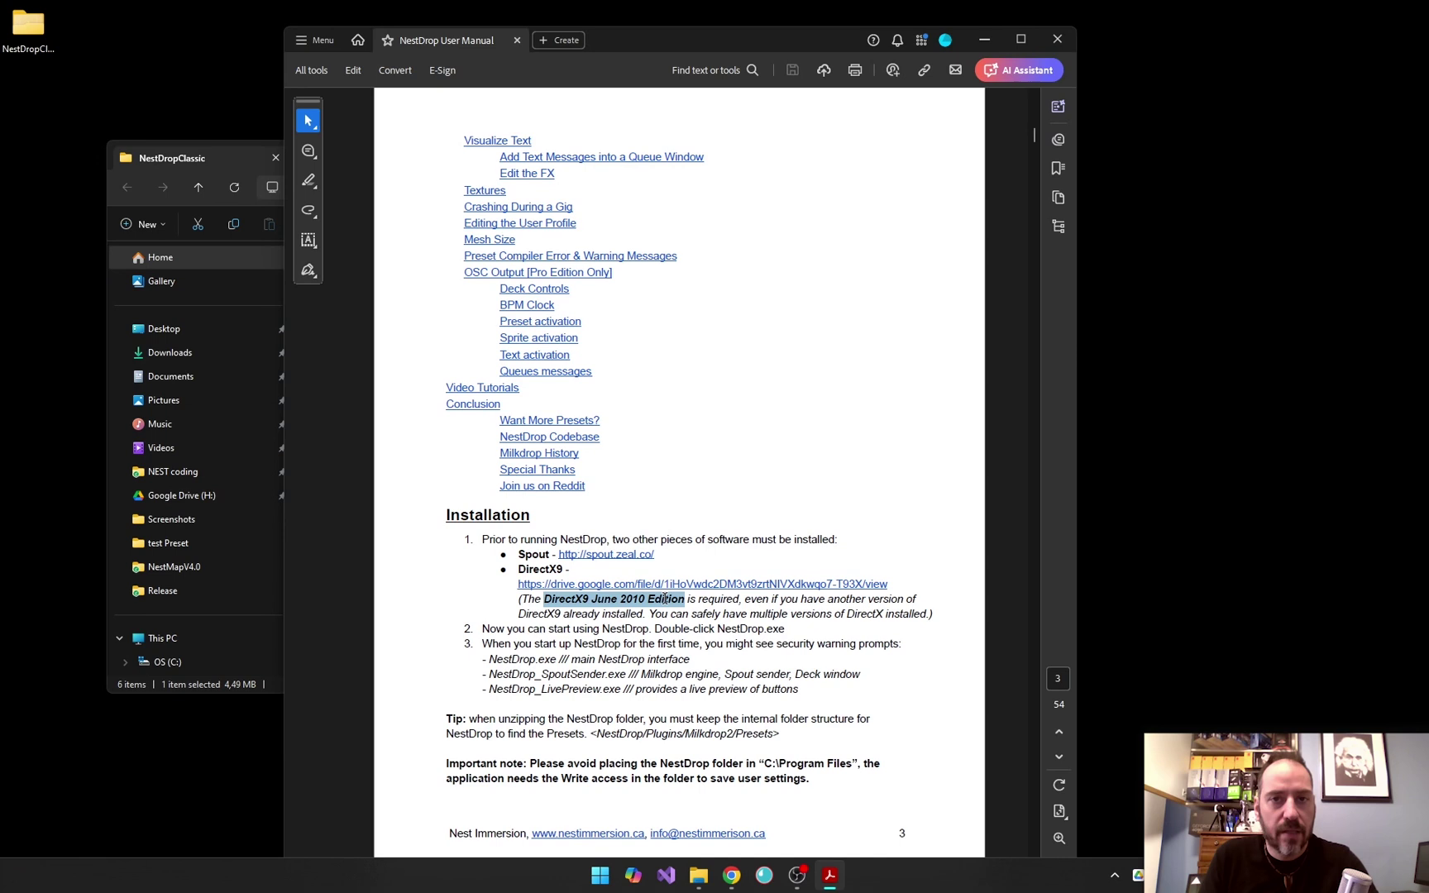
left_click(660, 604)
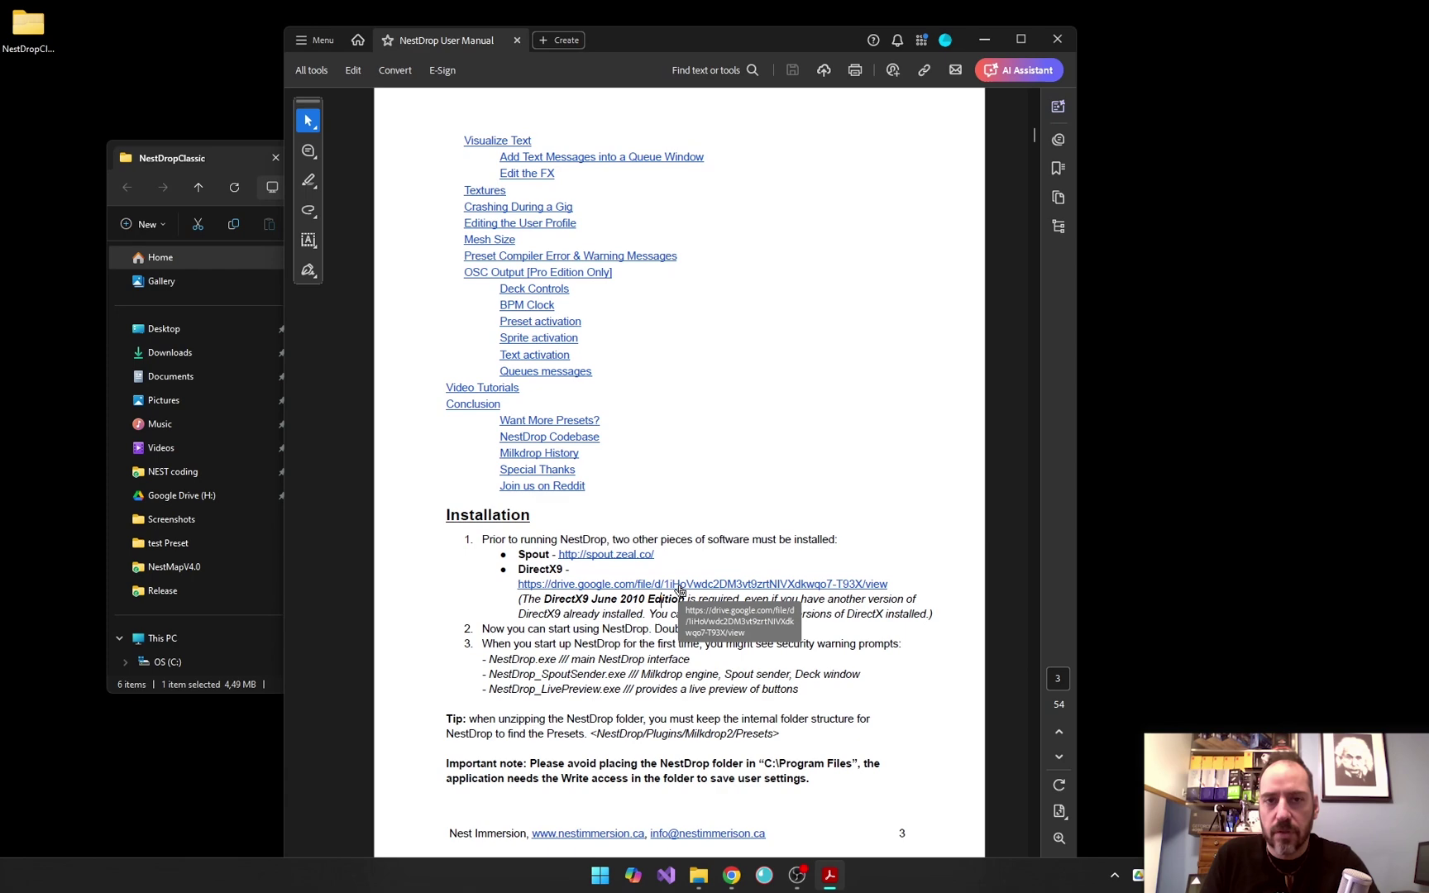
left_click(680, 585)
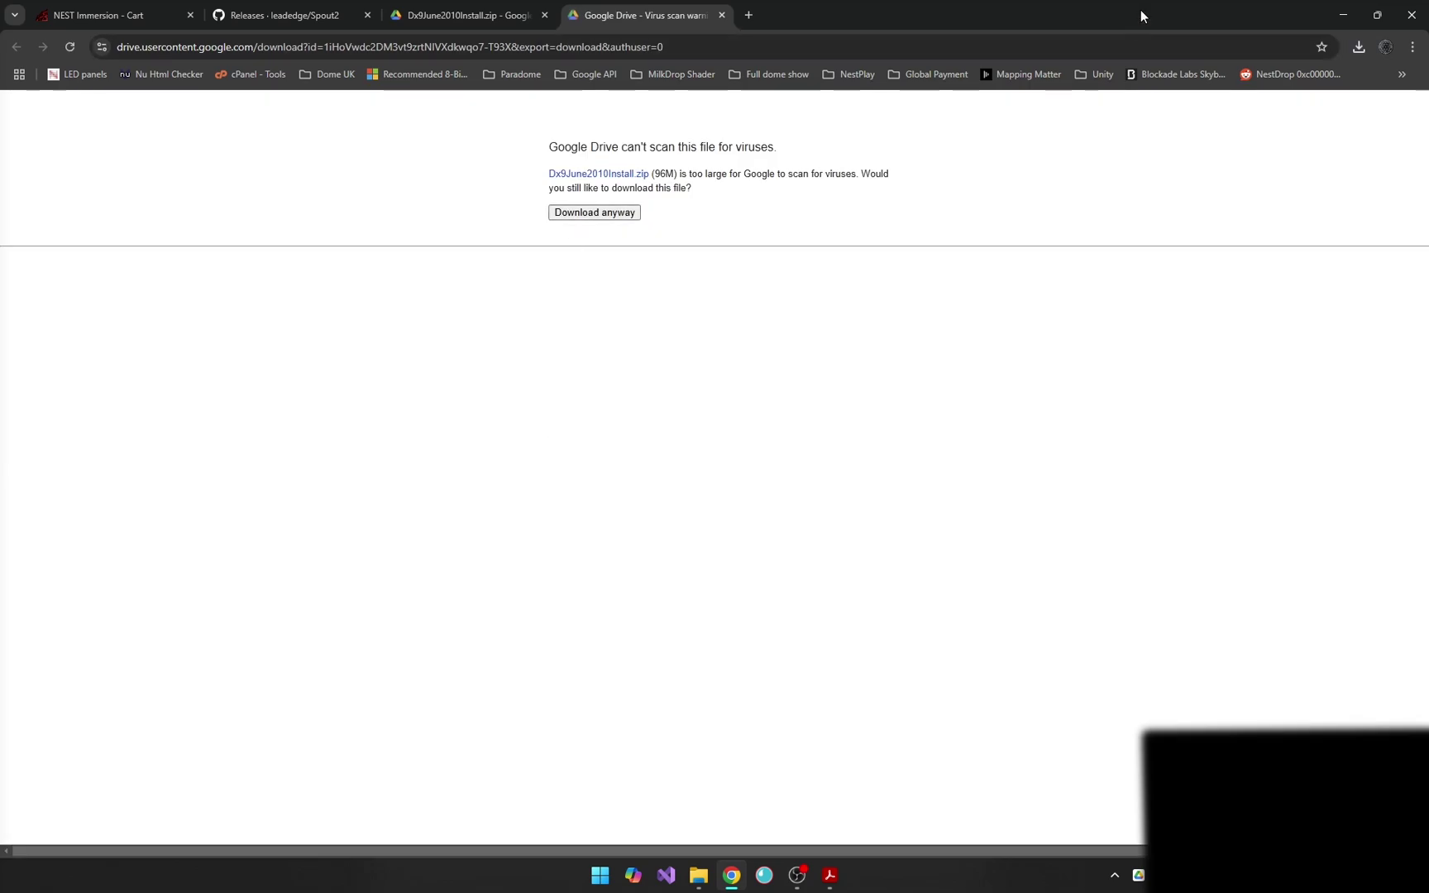
Copy the downloaded Dx9June2010Install.zip (96.0 MB) from Chrome's downloads onto the desktop
double_click(1140, 10)
left_click(1358, 48)
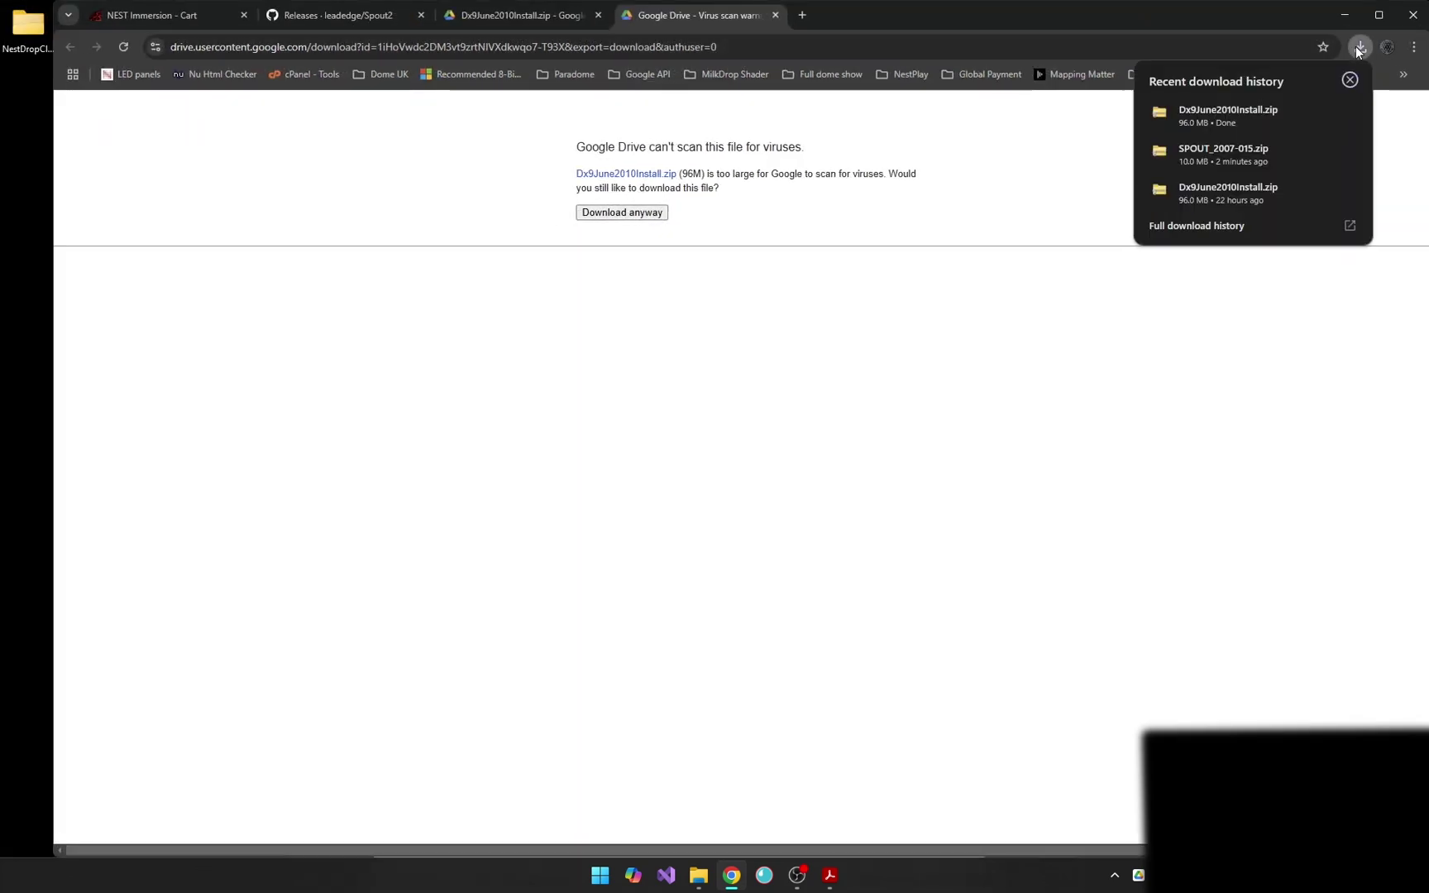
left_click_drag(1229, 118, 27, 170)
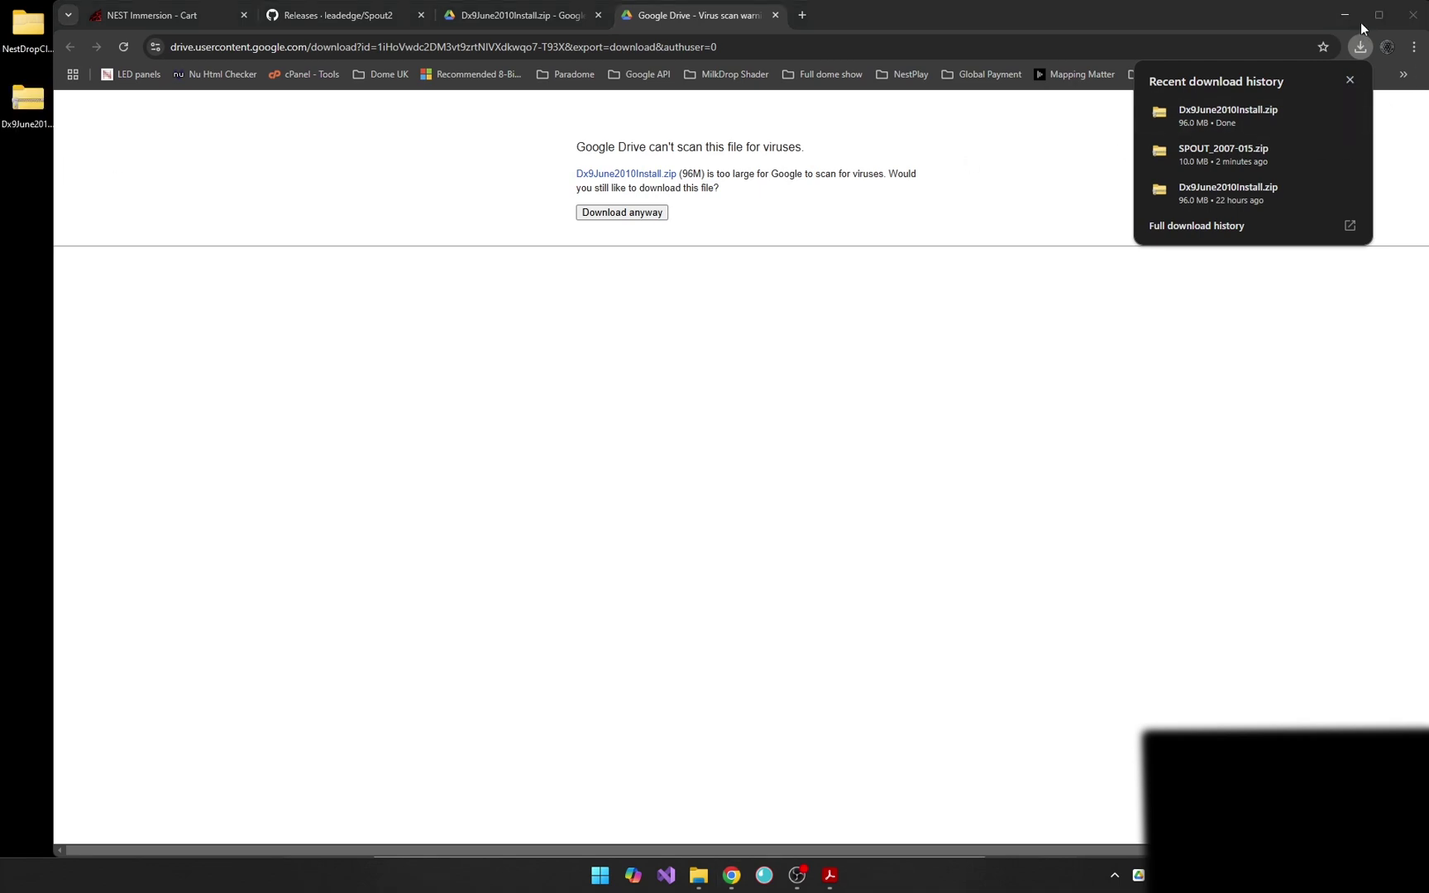
left_click(1361, 19)
left_click(1347, 17)
Extract Dx9June2010Install.zip to the desktop and launch DXSETUP.exe from the extracted folder
right_click(27, 101)
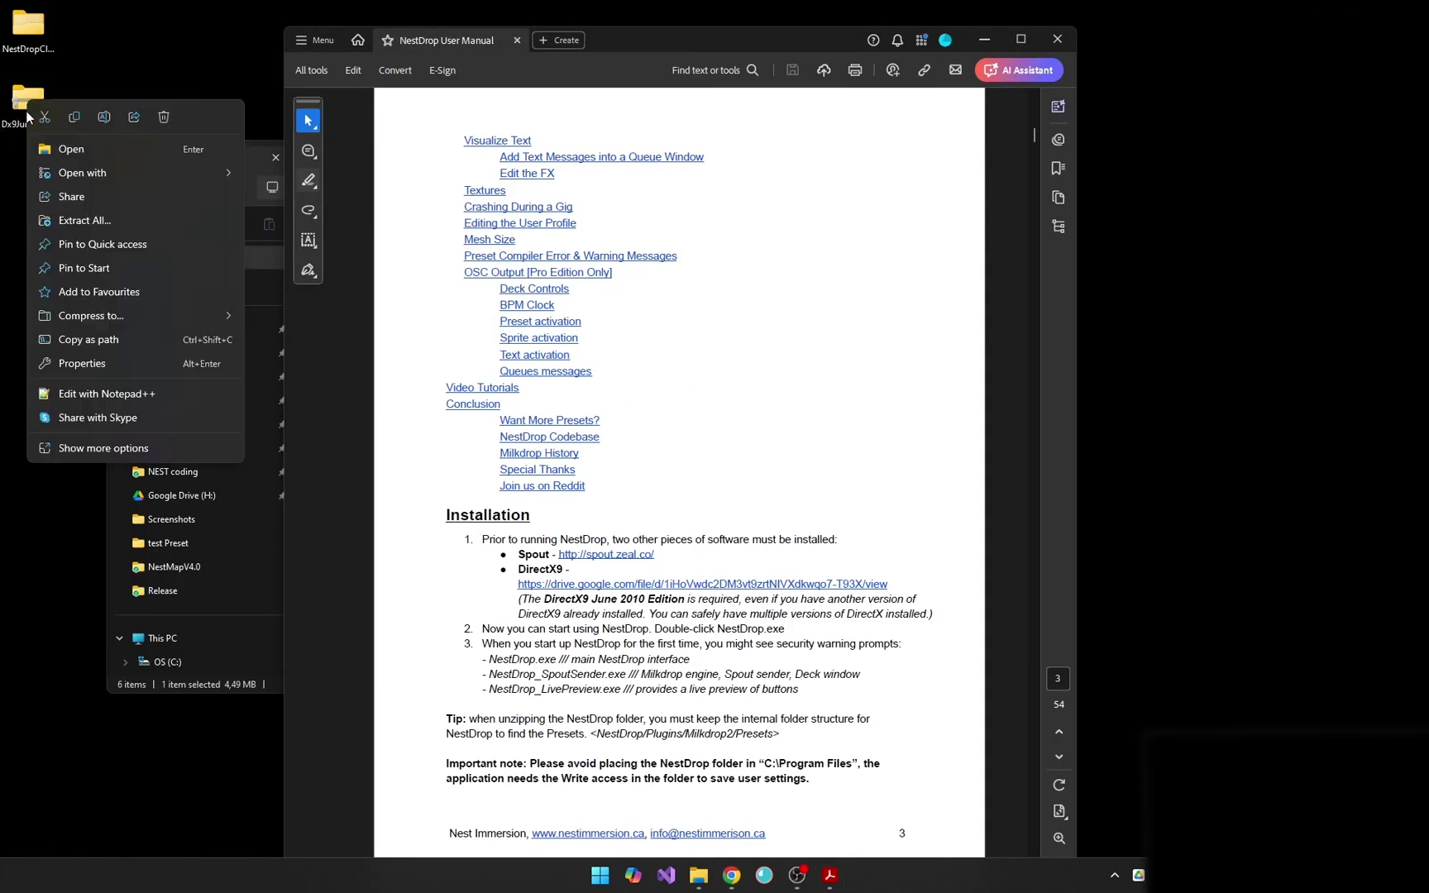
left_click(77, 220)
left_click(856, 584)
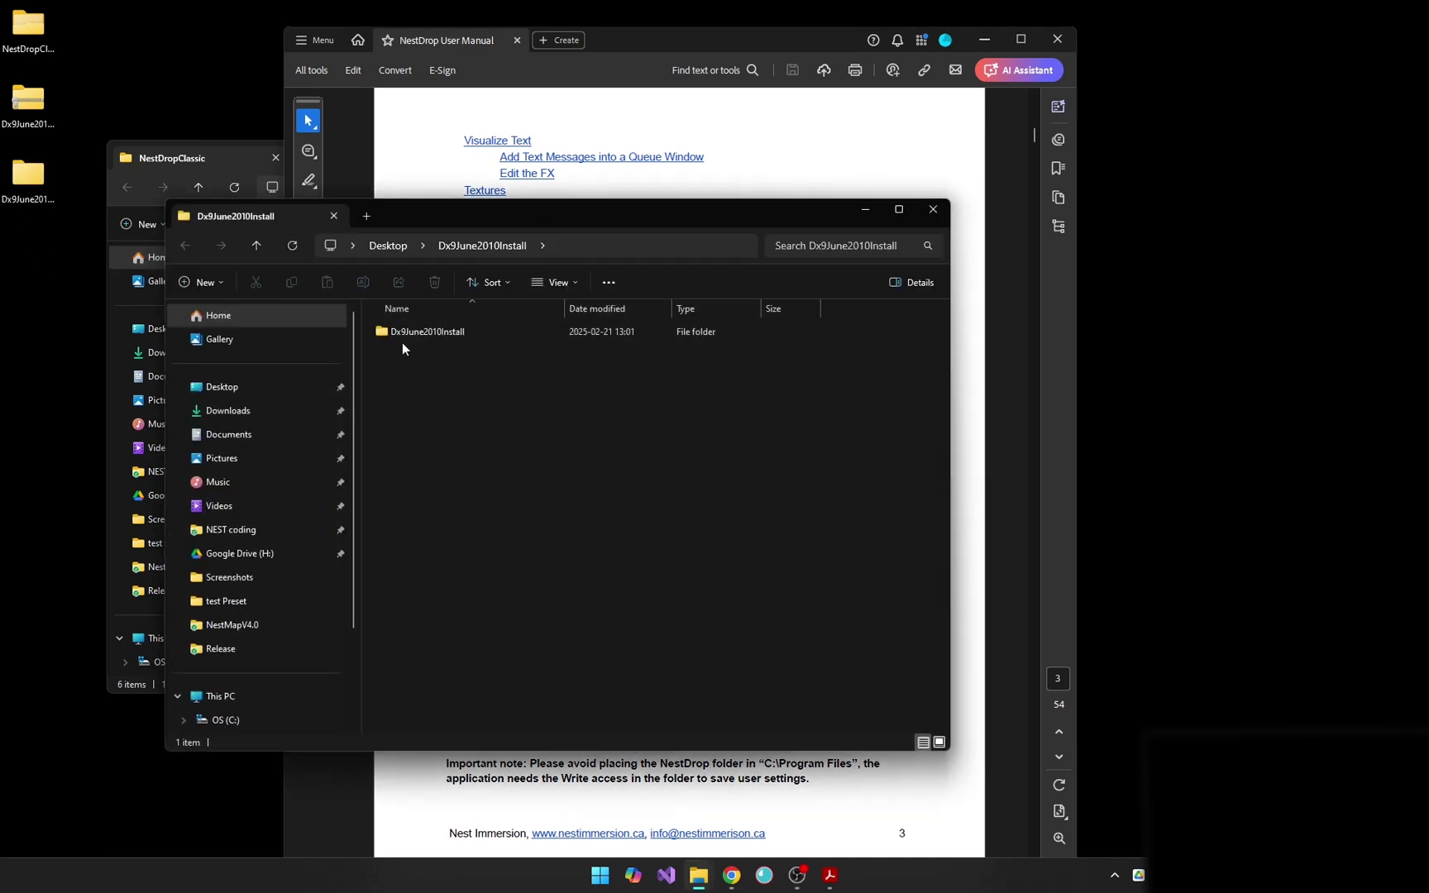
double_click(425, 333)
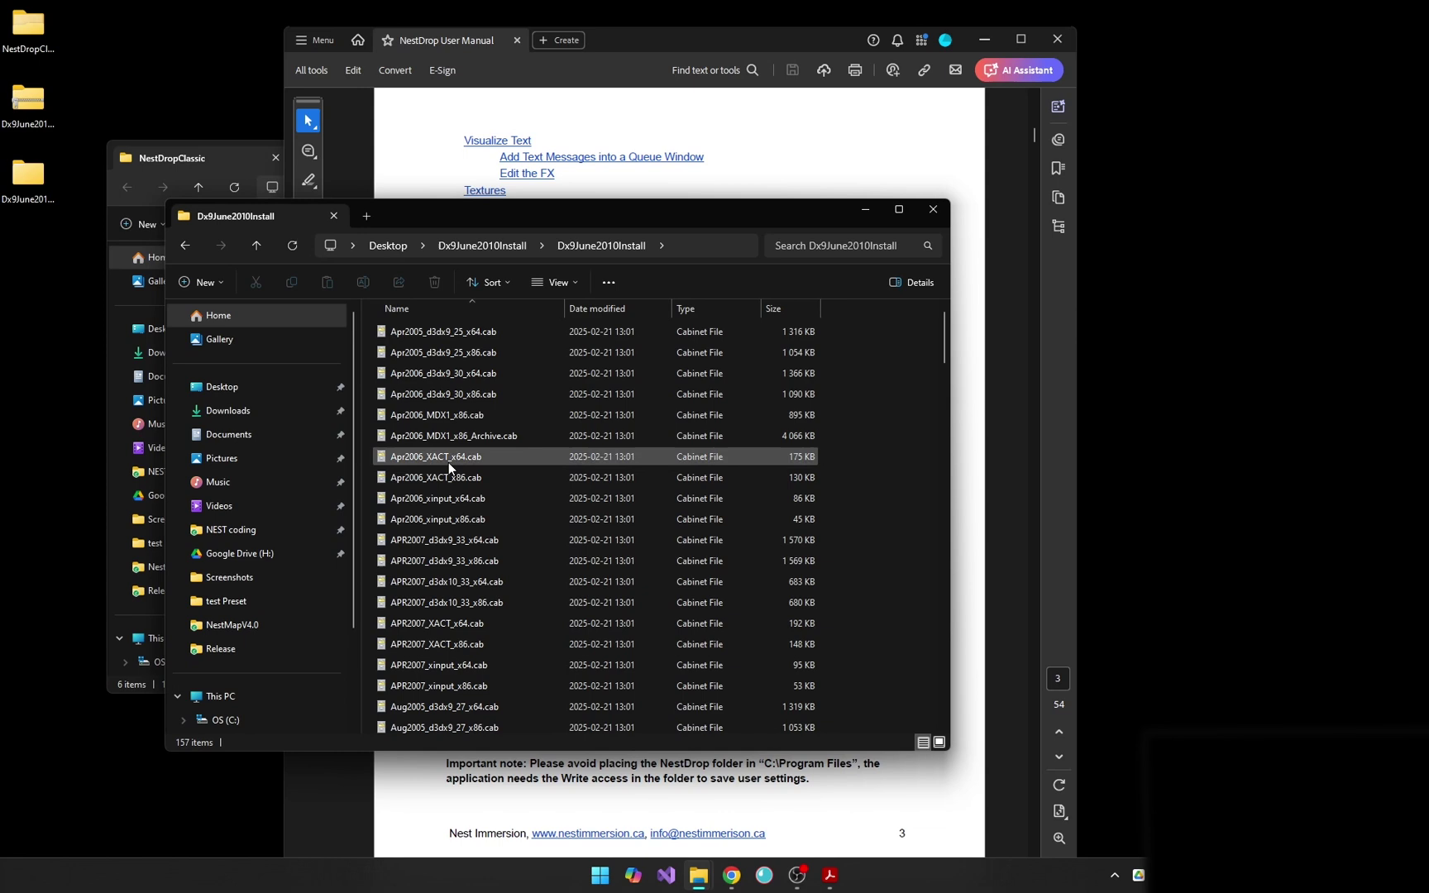
scroll(448, 469, "down", 20)
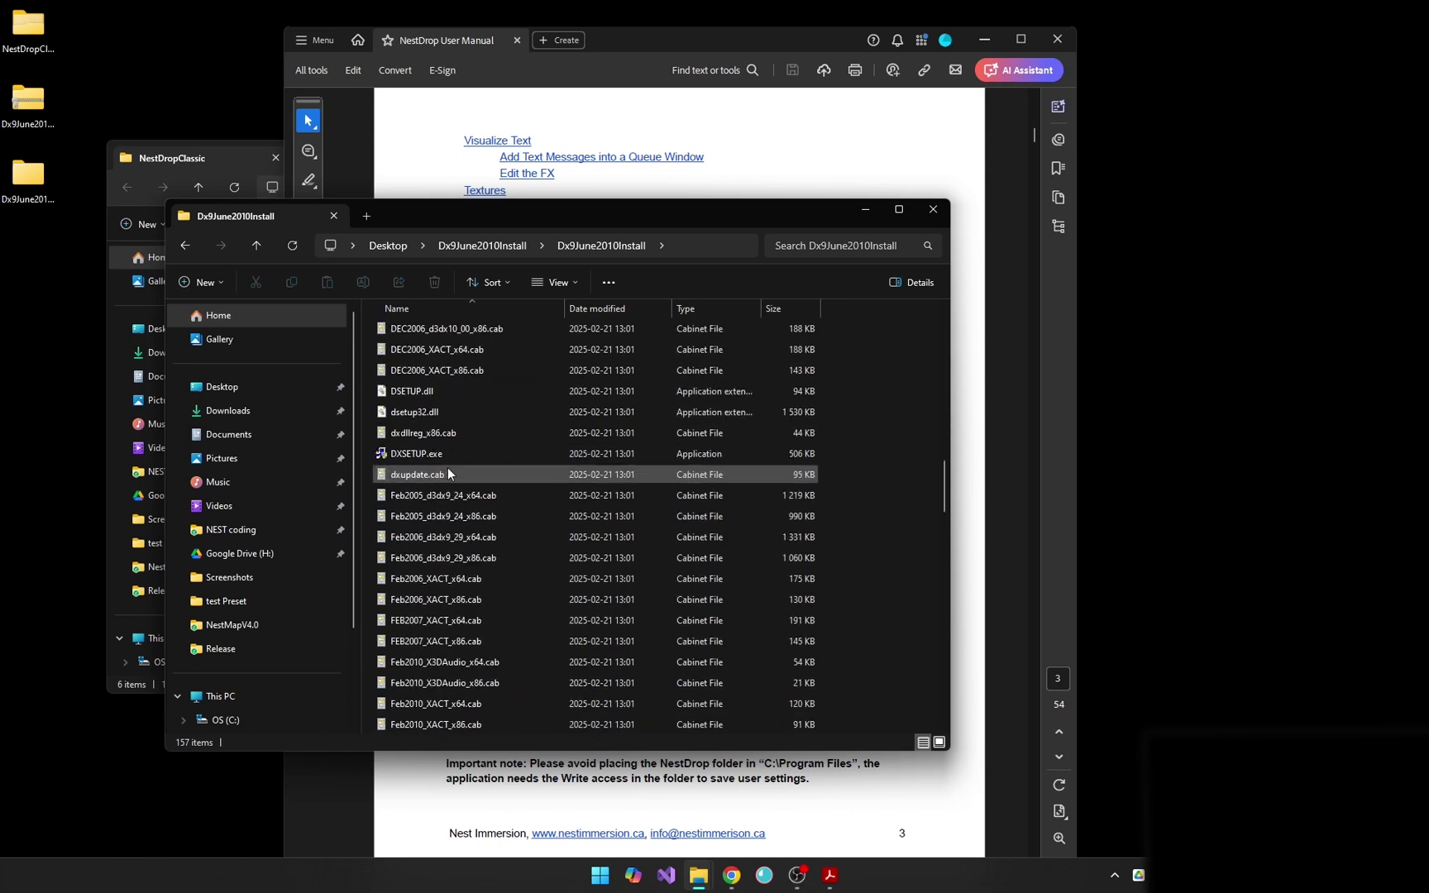
left_click(403, 457)
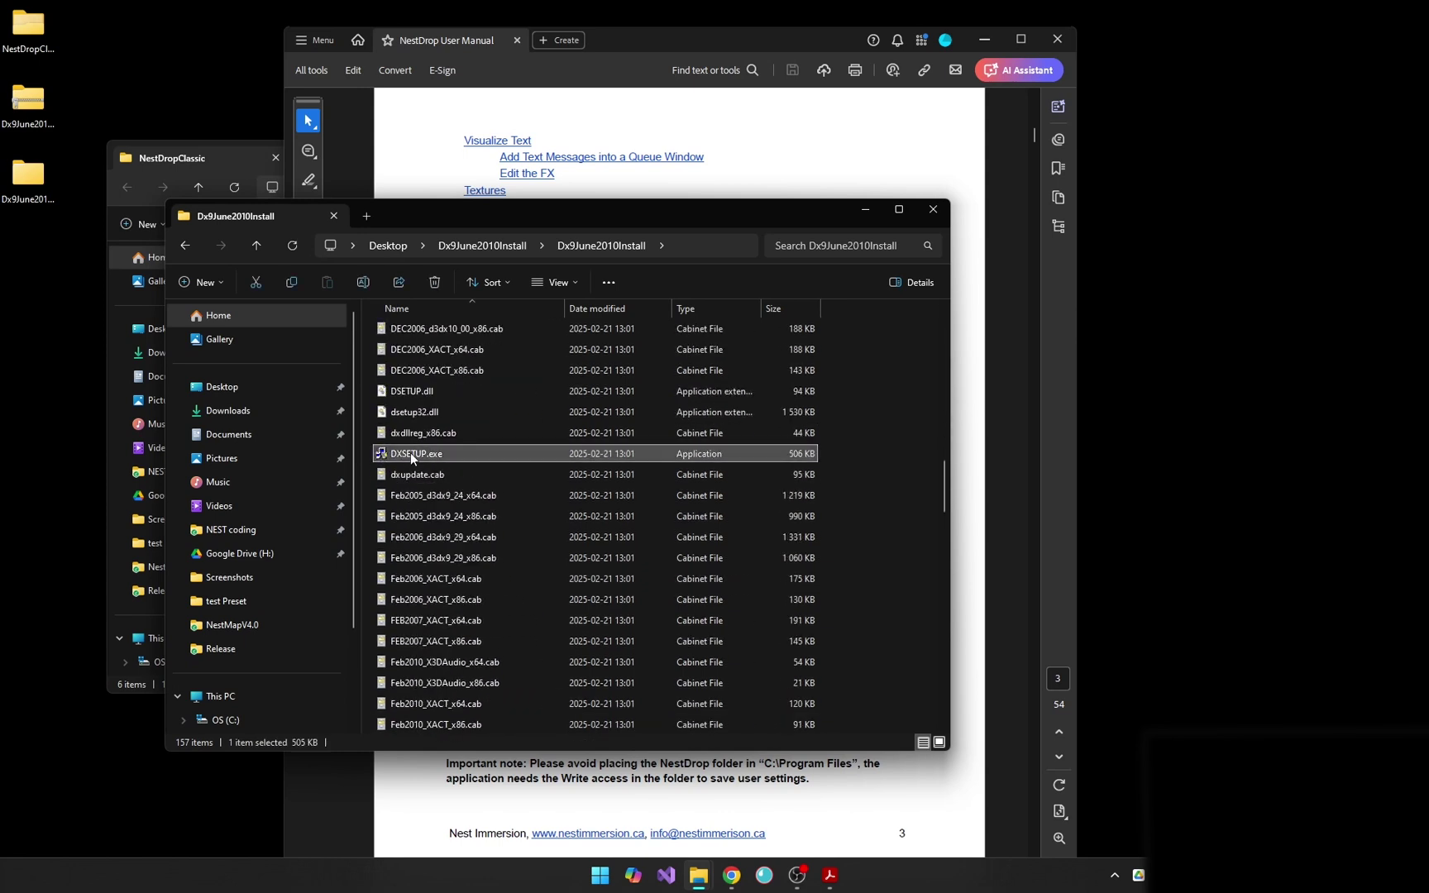
double_click(411, 454)
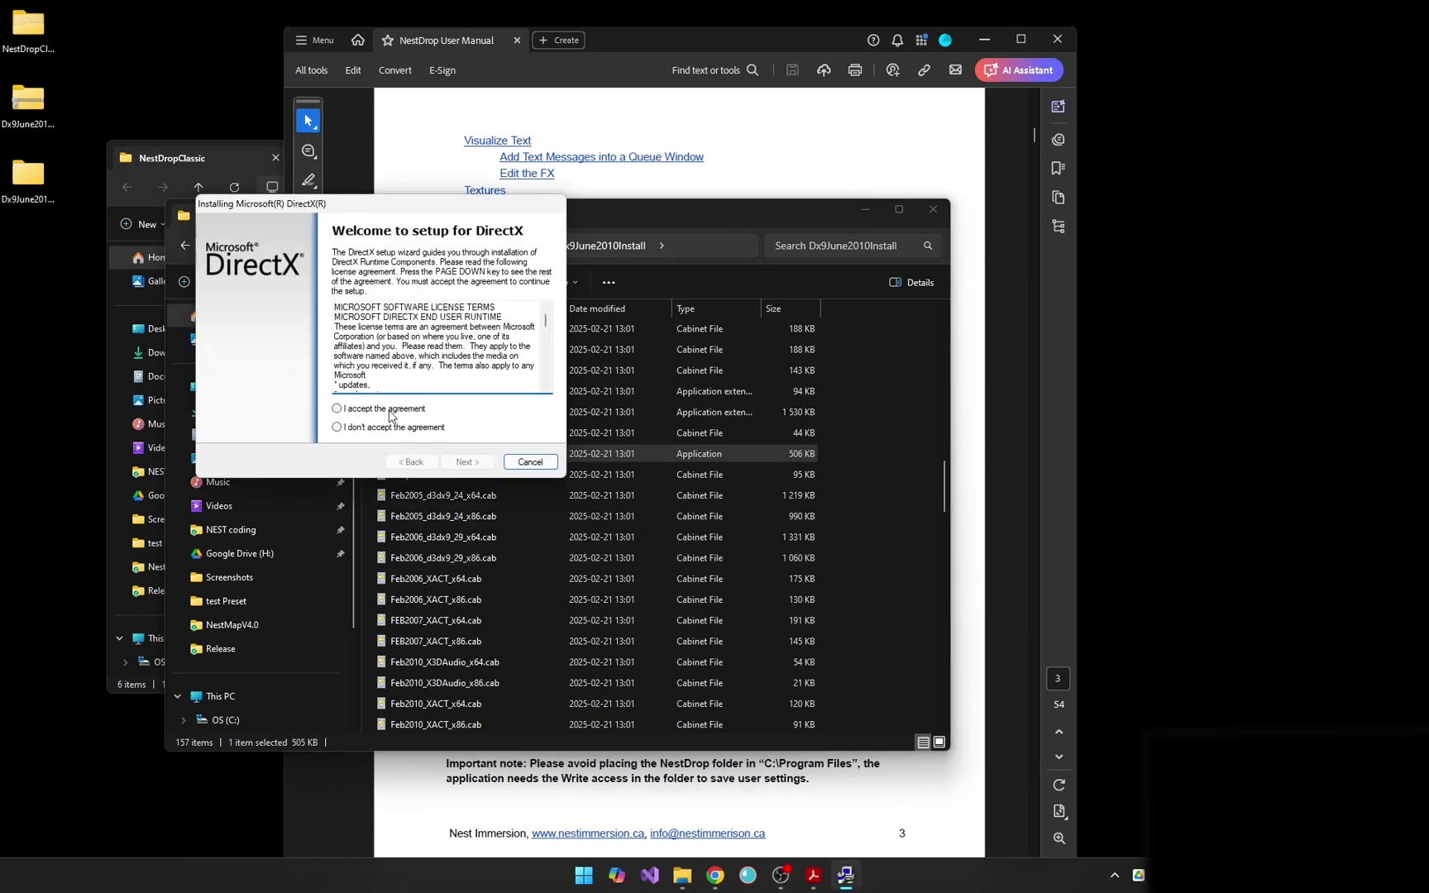
Accept the DirectX license agreement and install the runtime through to Finish
left_click(387, 410)
left_click(451, 459)
left_click(472, 463)
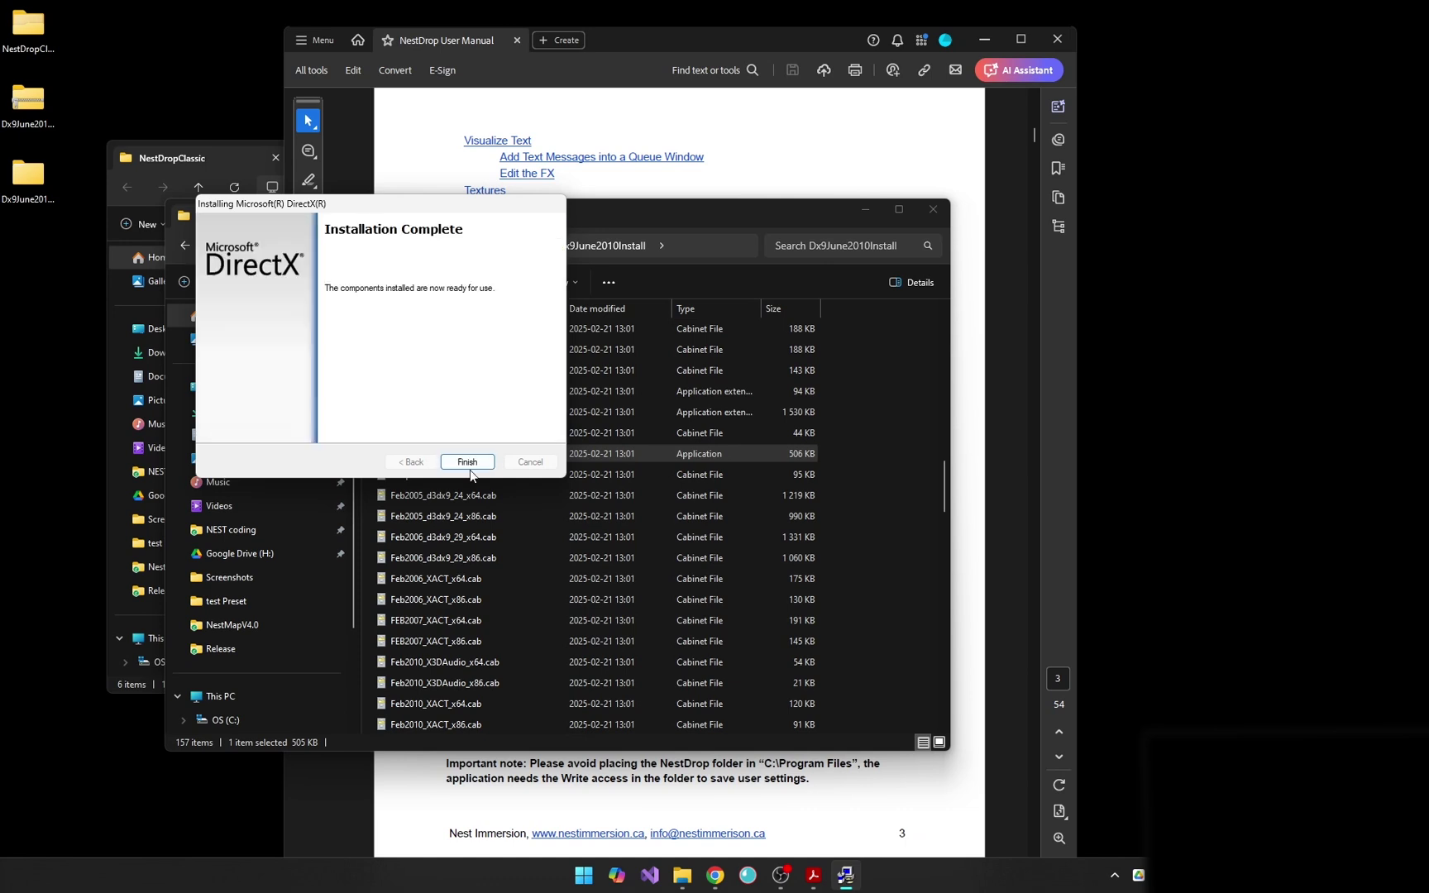
left_click(467, 462)
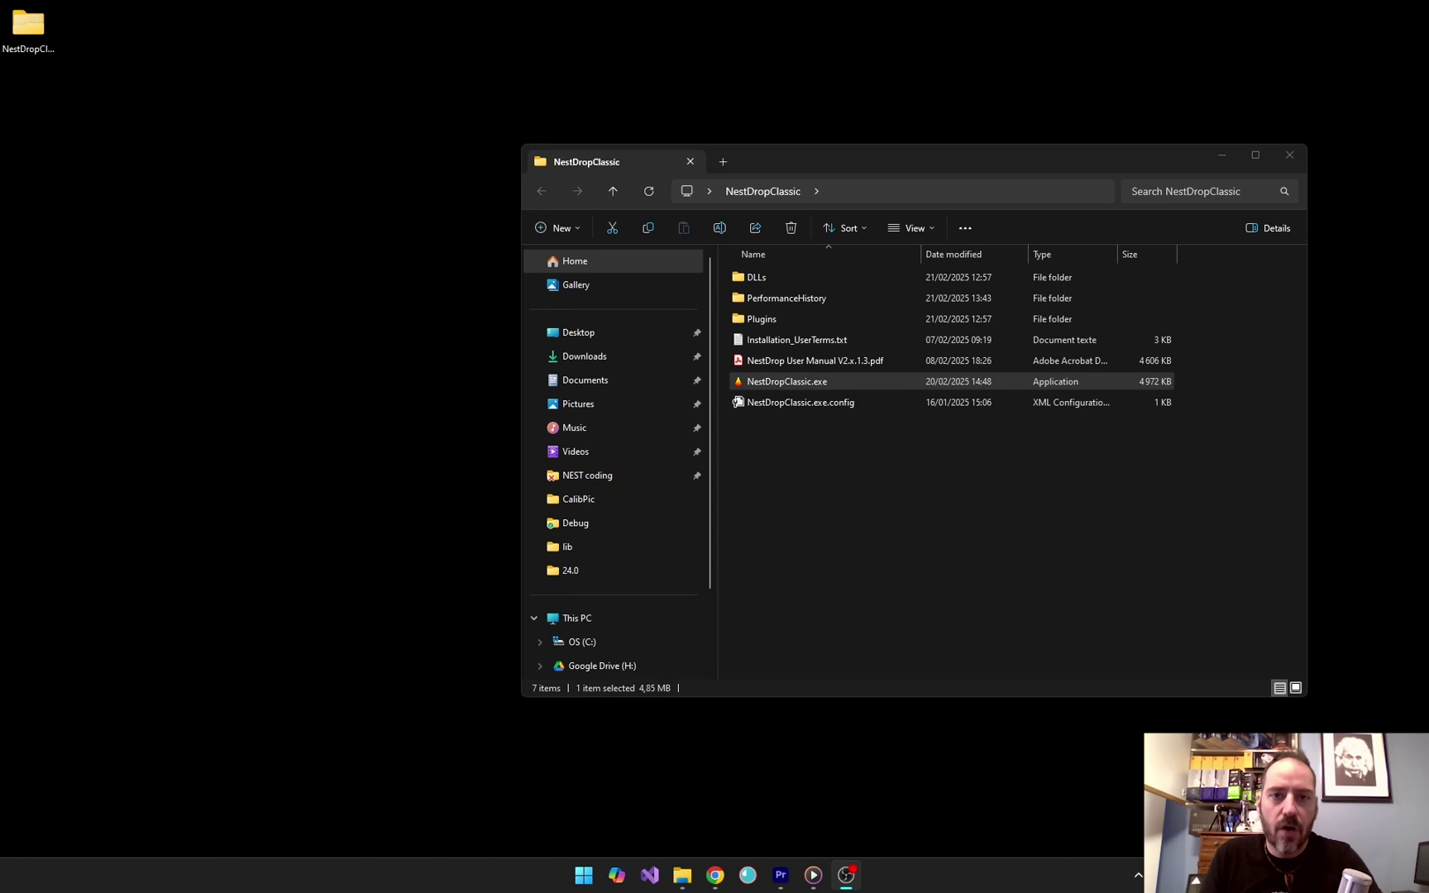
Start NestDropClassic.exe from the NestDropClassic folder
double_click(772, 381)
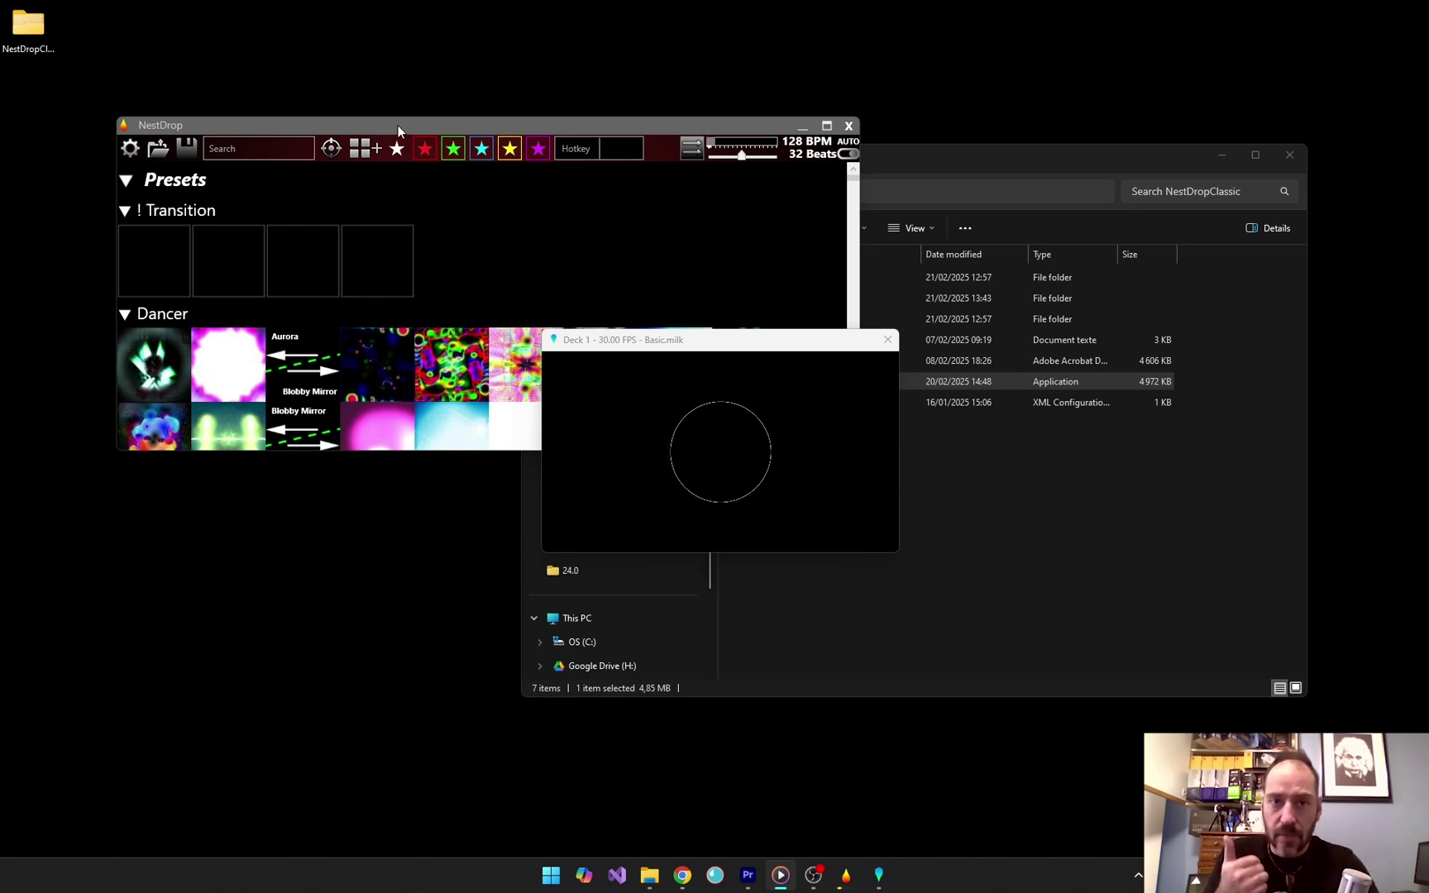
Move NestDrop to the upper left and add a Queue1 window beneath the preset library
left_click_drag(398, 125, 329, 101)
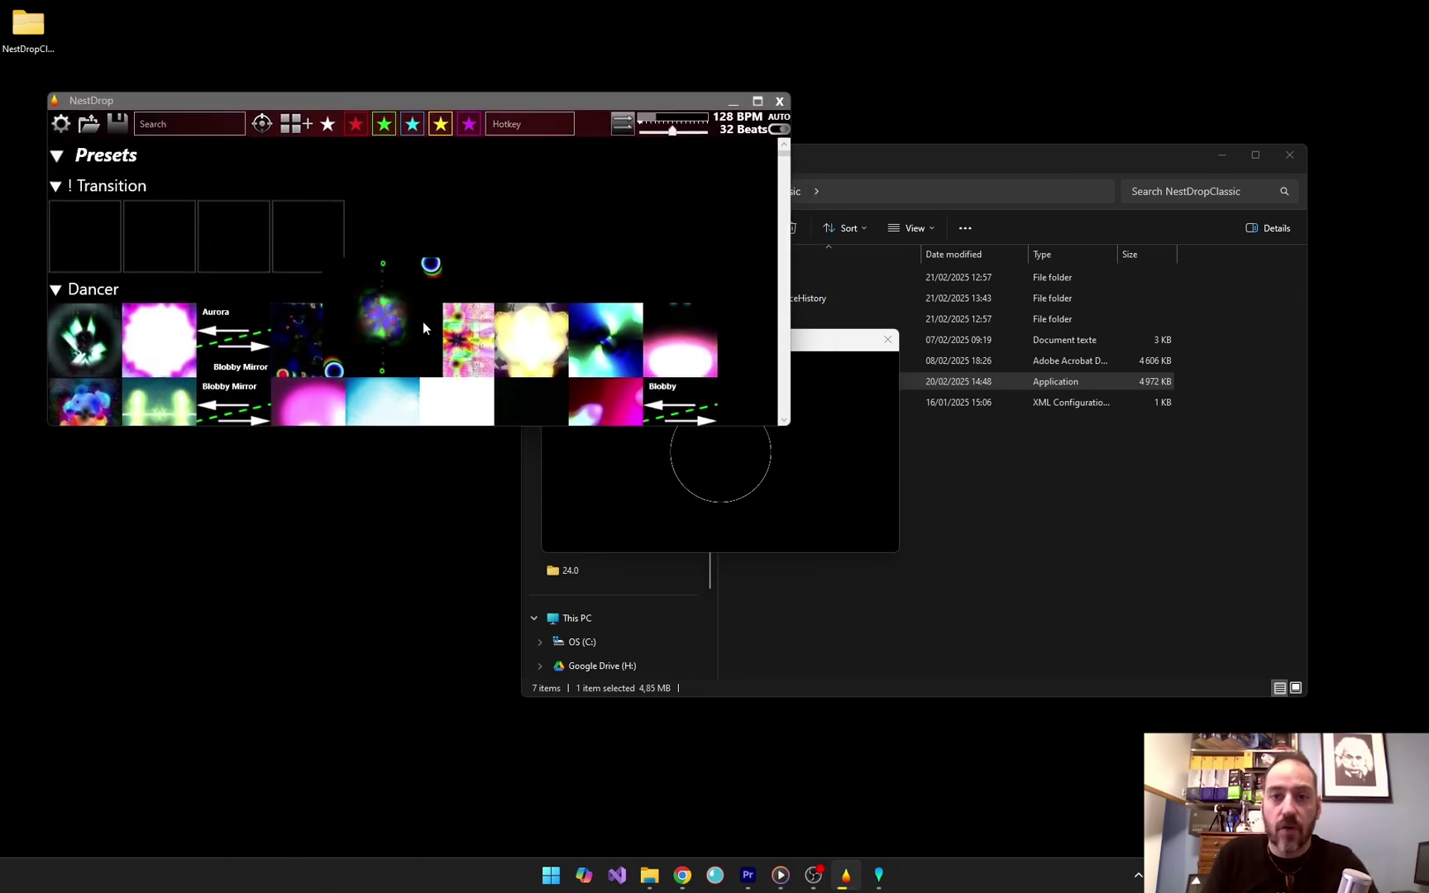
scroll(424, 325, "down", 10)
scroll(424, 326, "up", 15)
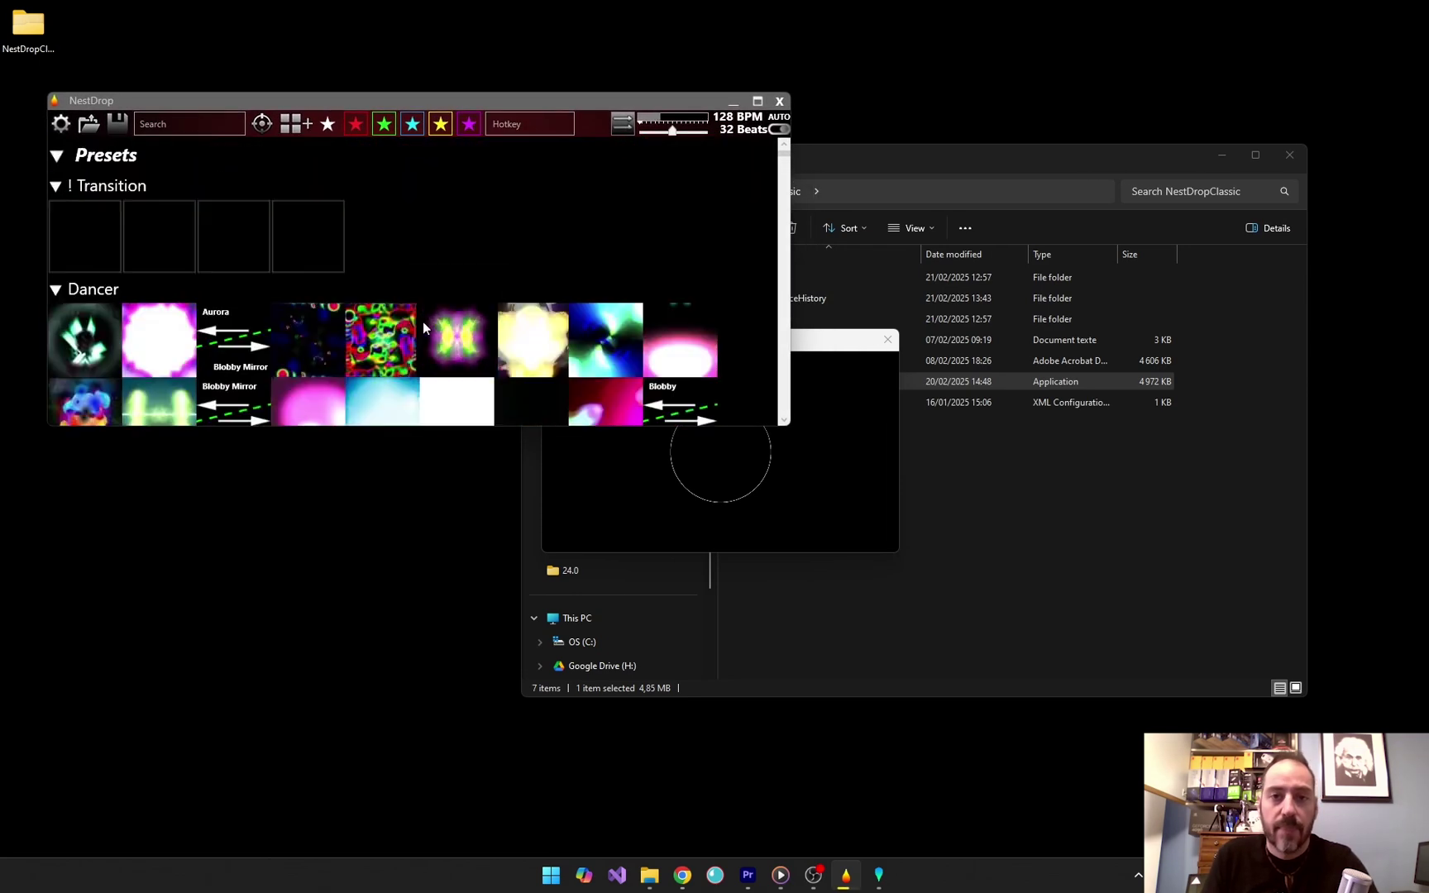
left_click(295, 130)
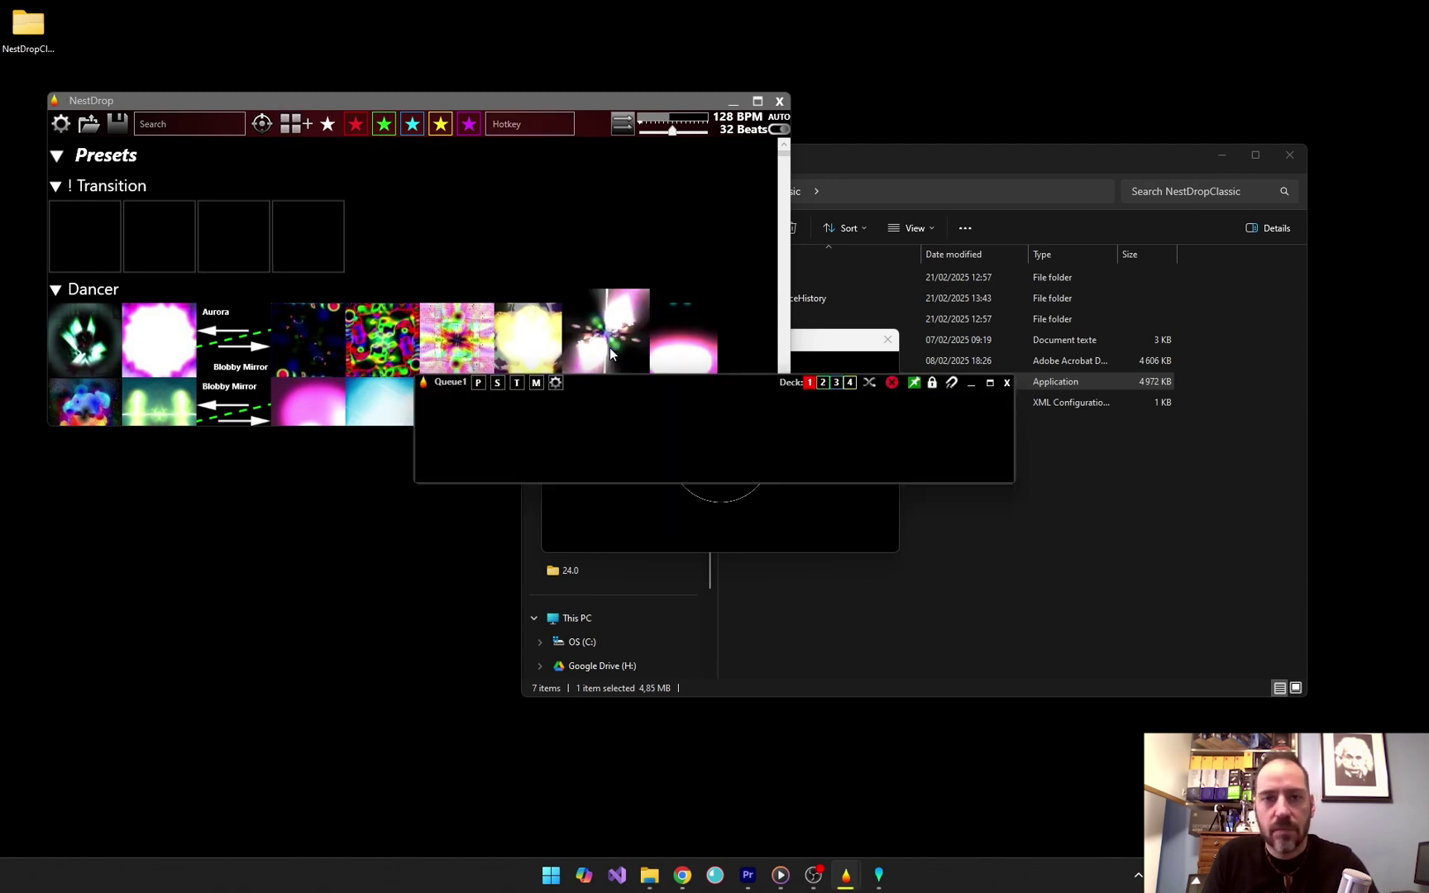
left_click_drag(648, 386, 288, 457)
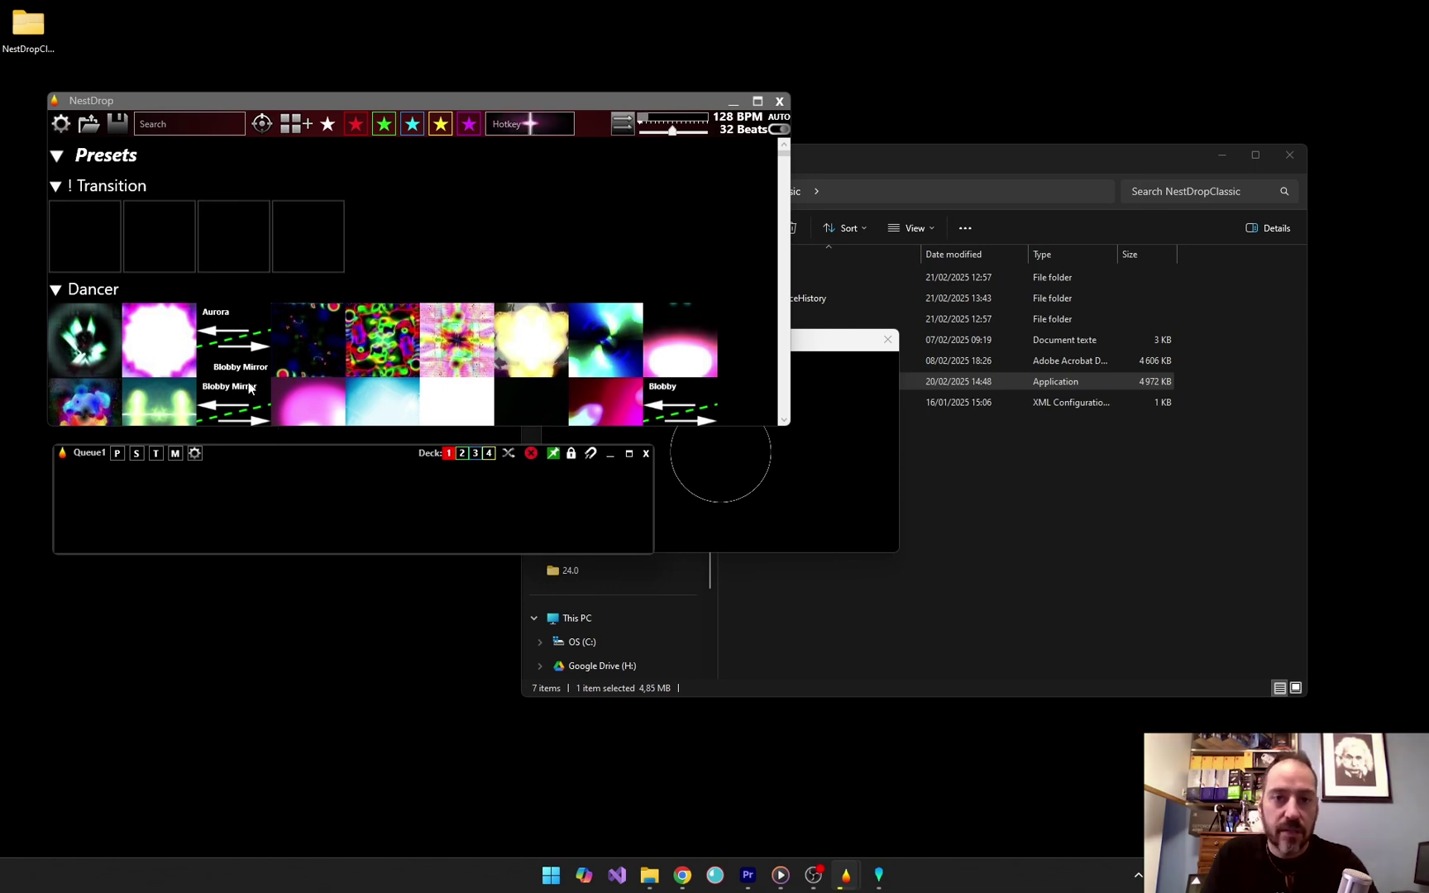
Check the General settings, then place the Deck 1 preview at the lower left
left_click(61, 124)
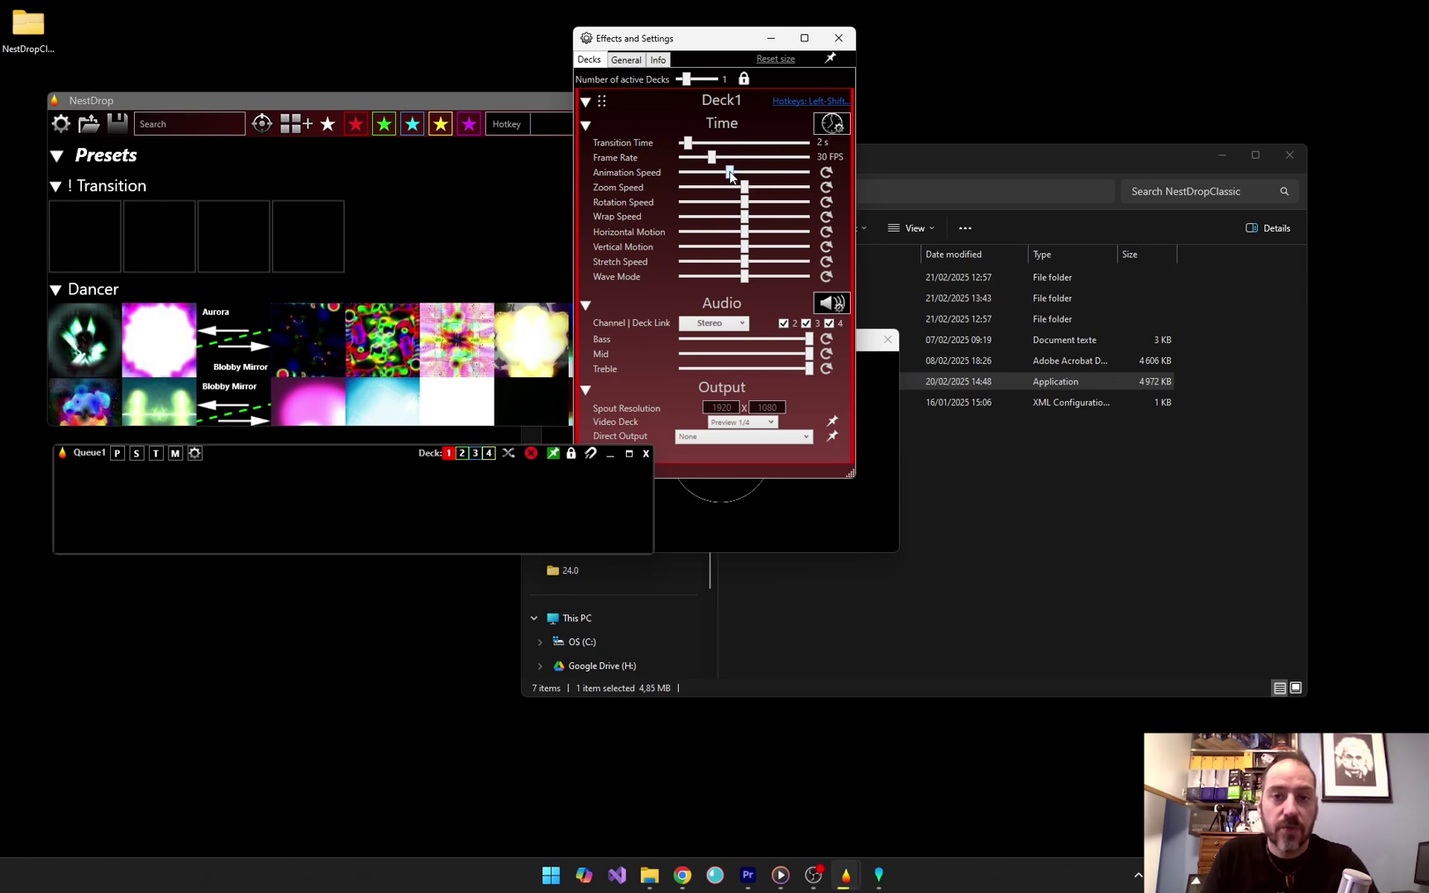
left_click(631, 61)
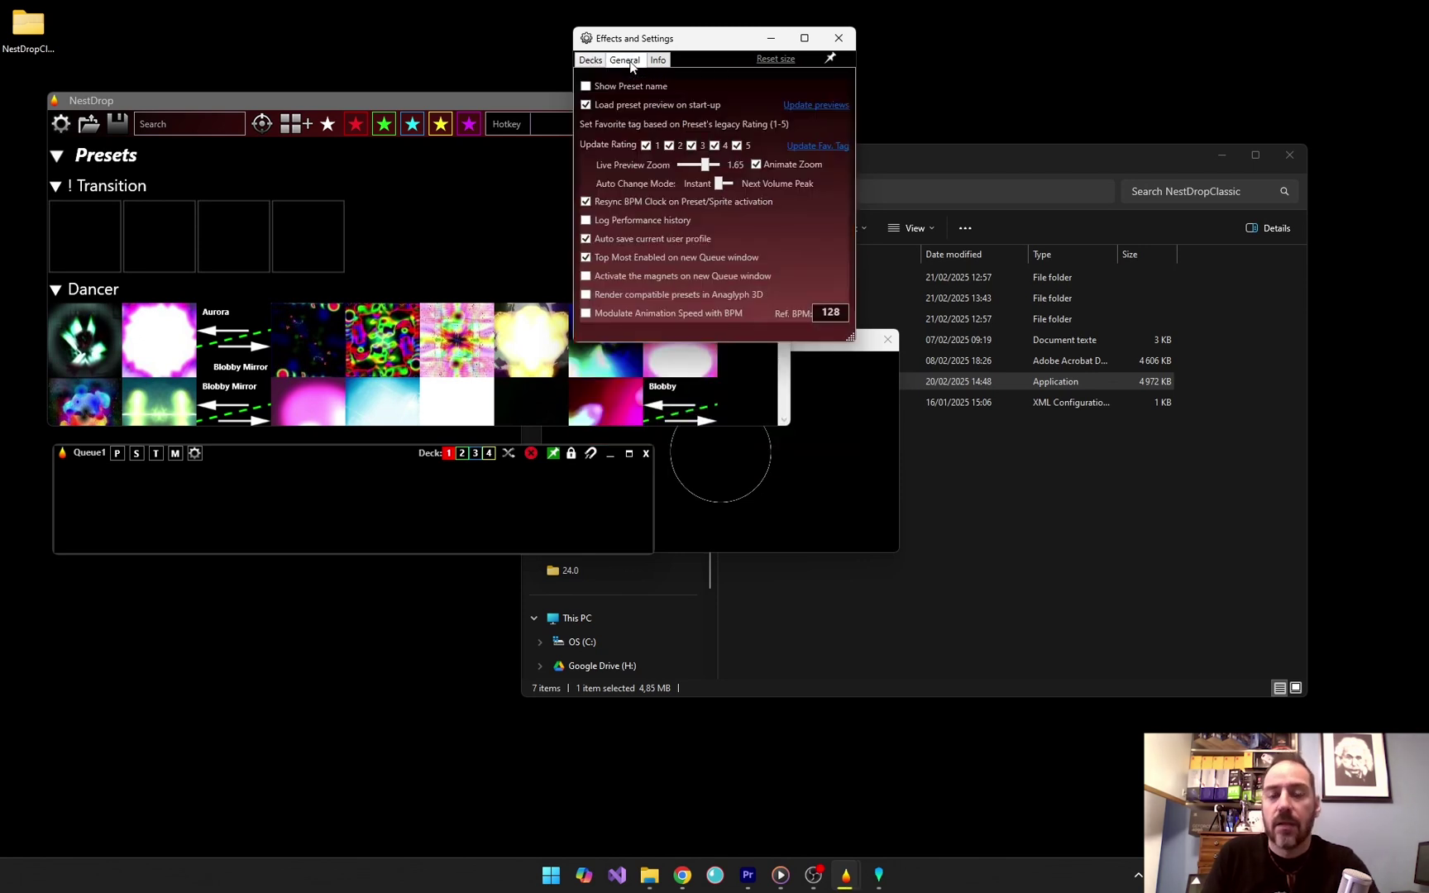
left_click(840, 42)
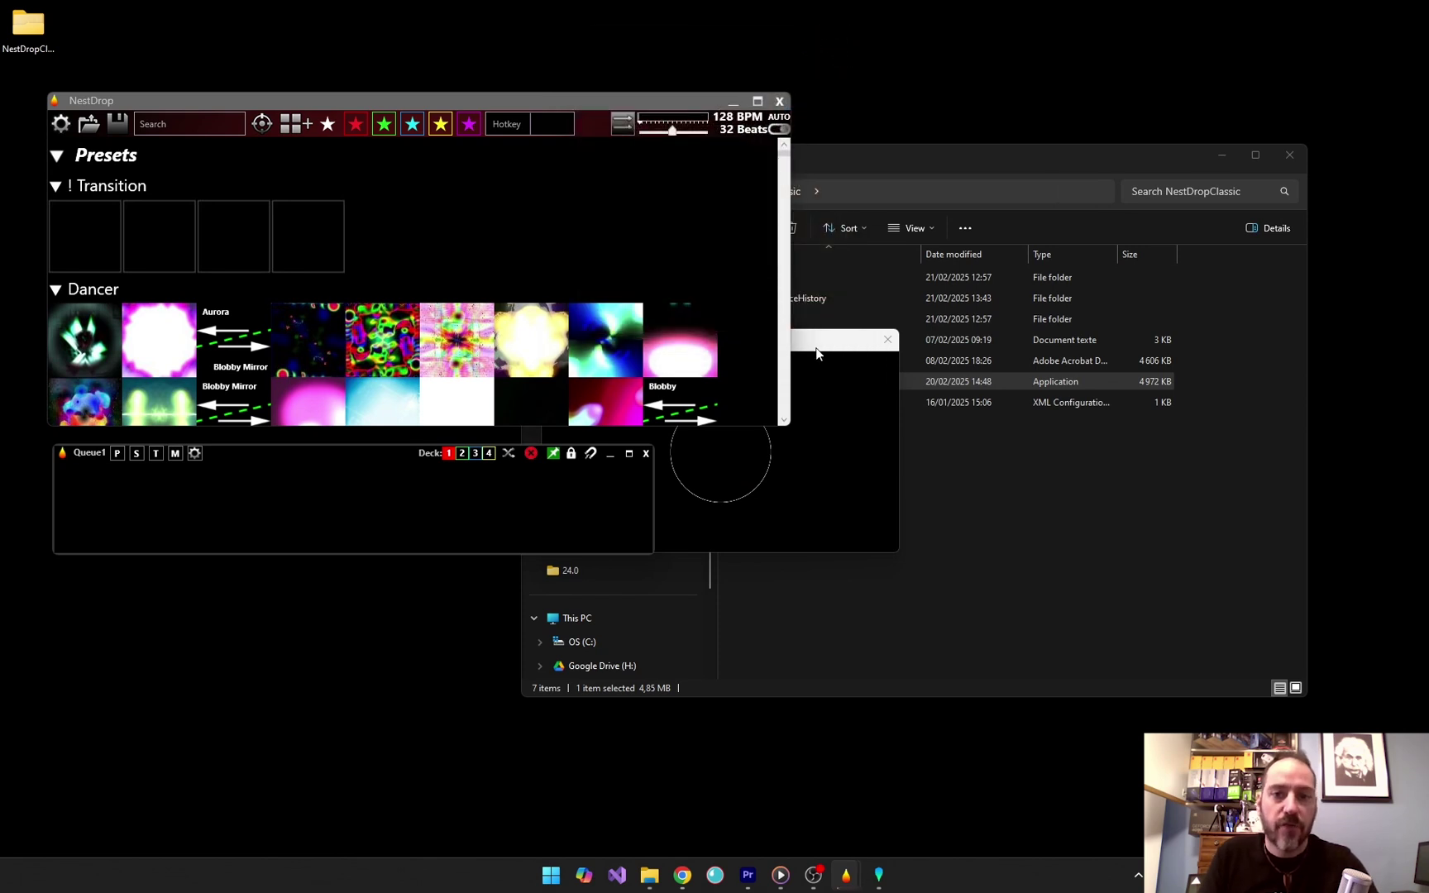
left_click_drag(816, 349, 440, 603)
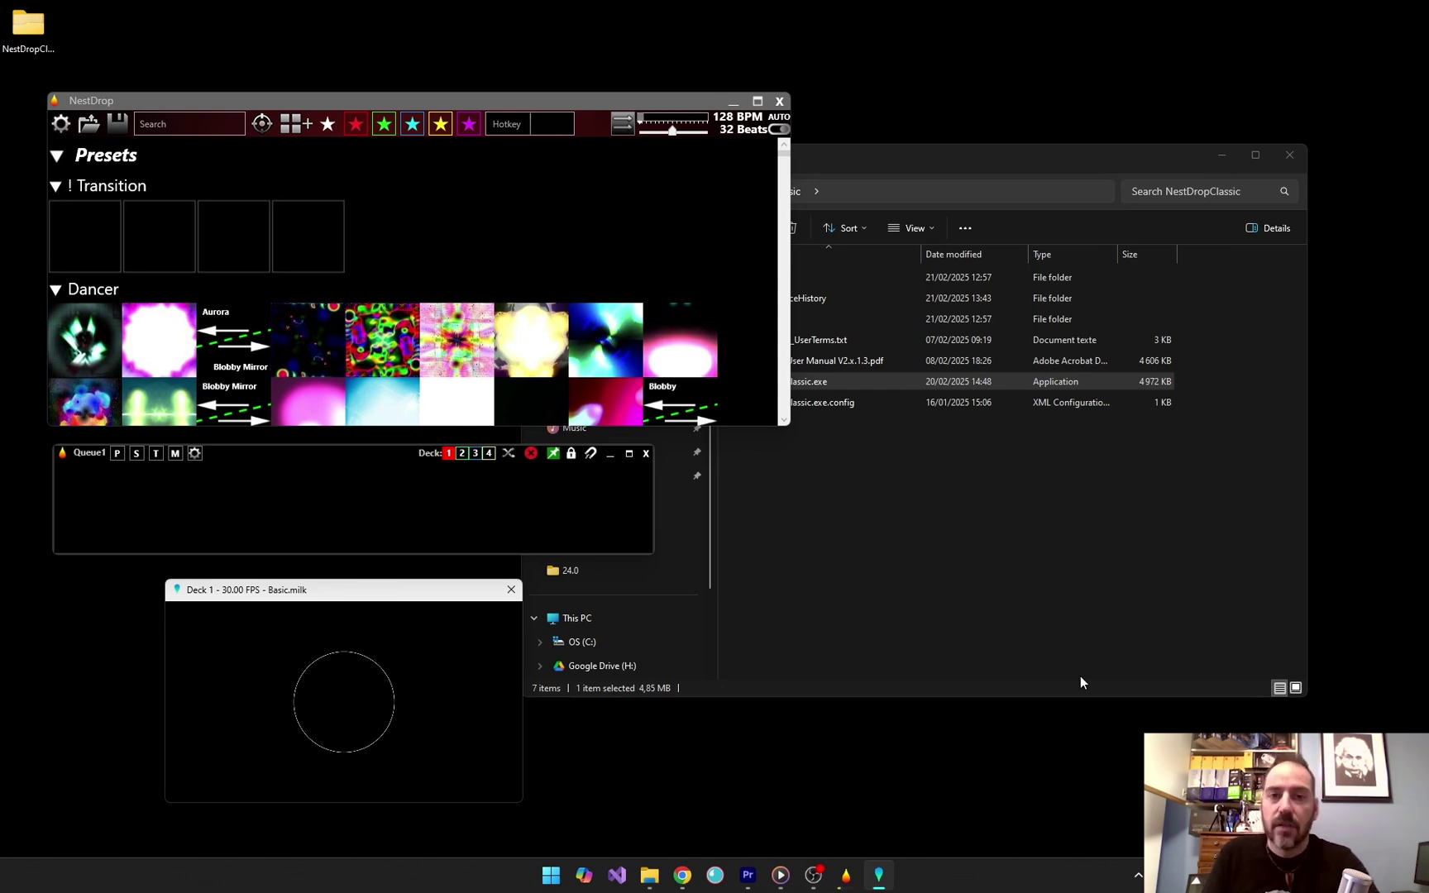
Play Psychotic Roulette on Deck 1 and paste a row of library presets into Queue1
scroll(424, 270, "down", 5)
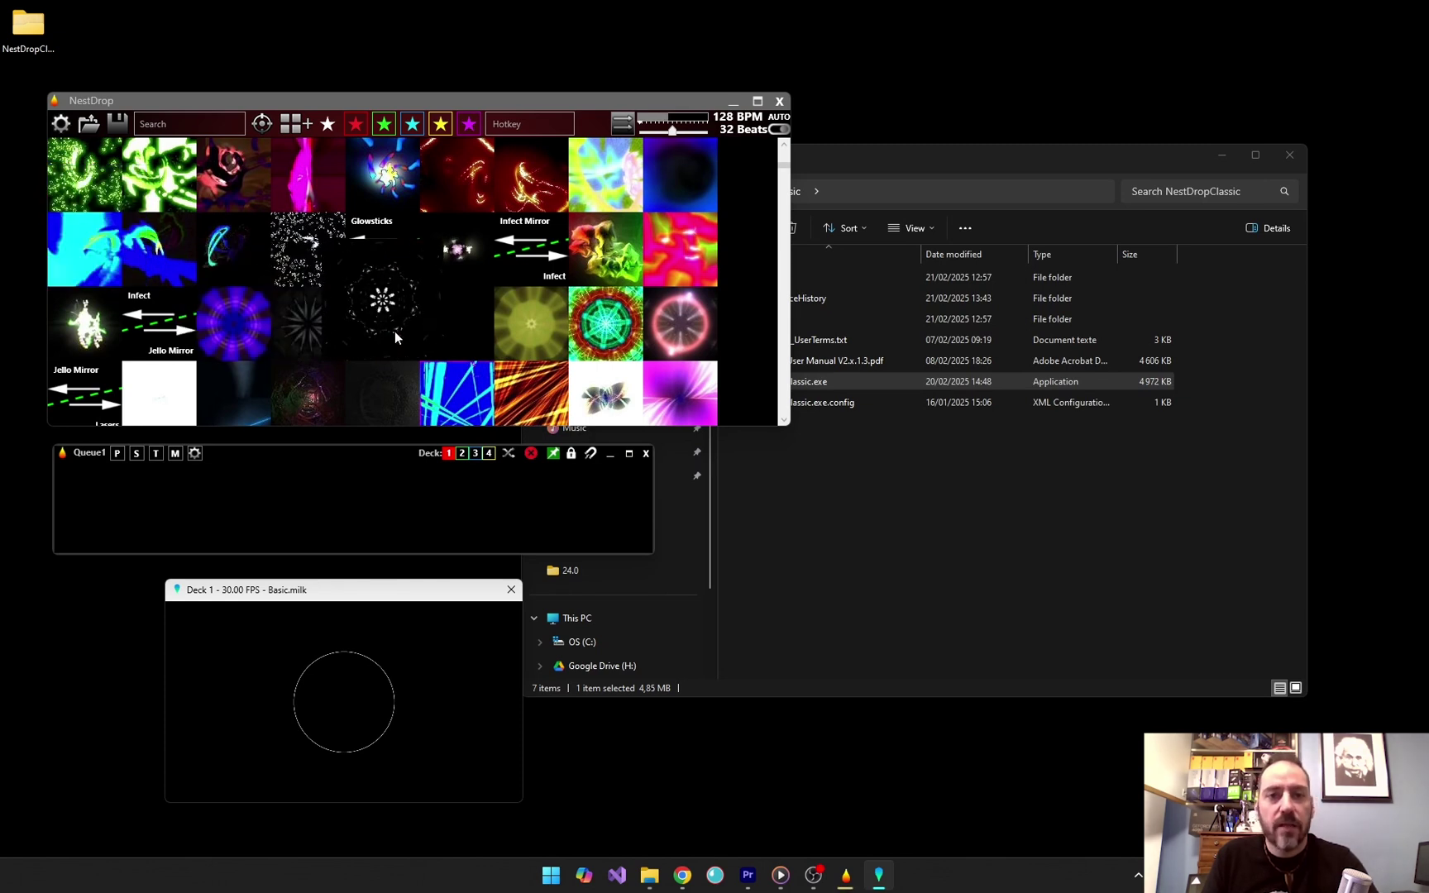
left_click(620, 327)
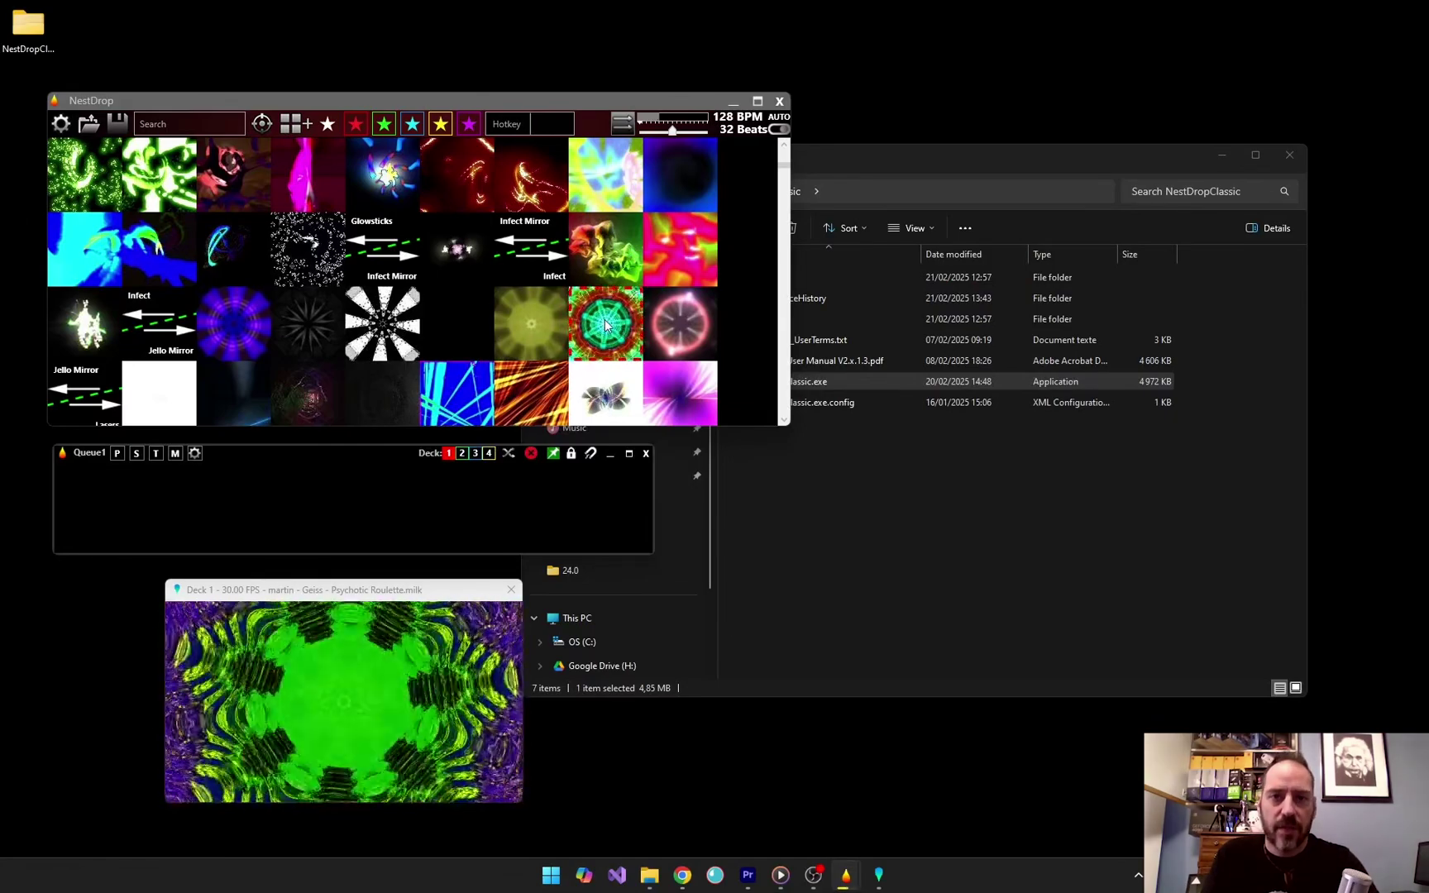
left_click_drag(113, 502, 115, 492)
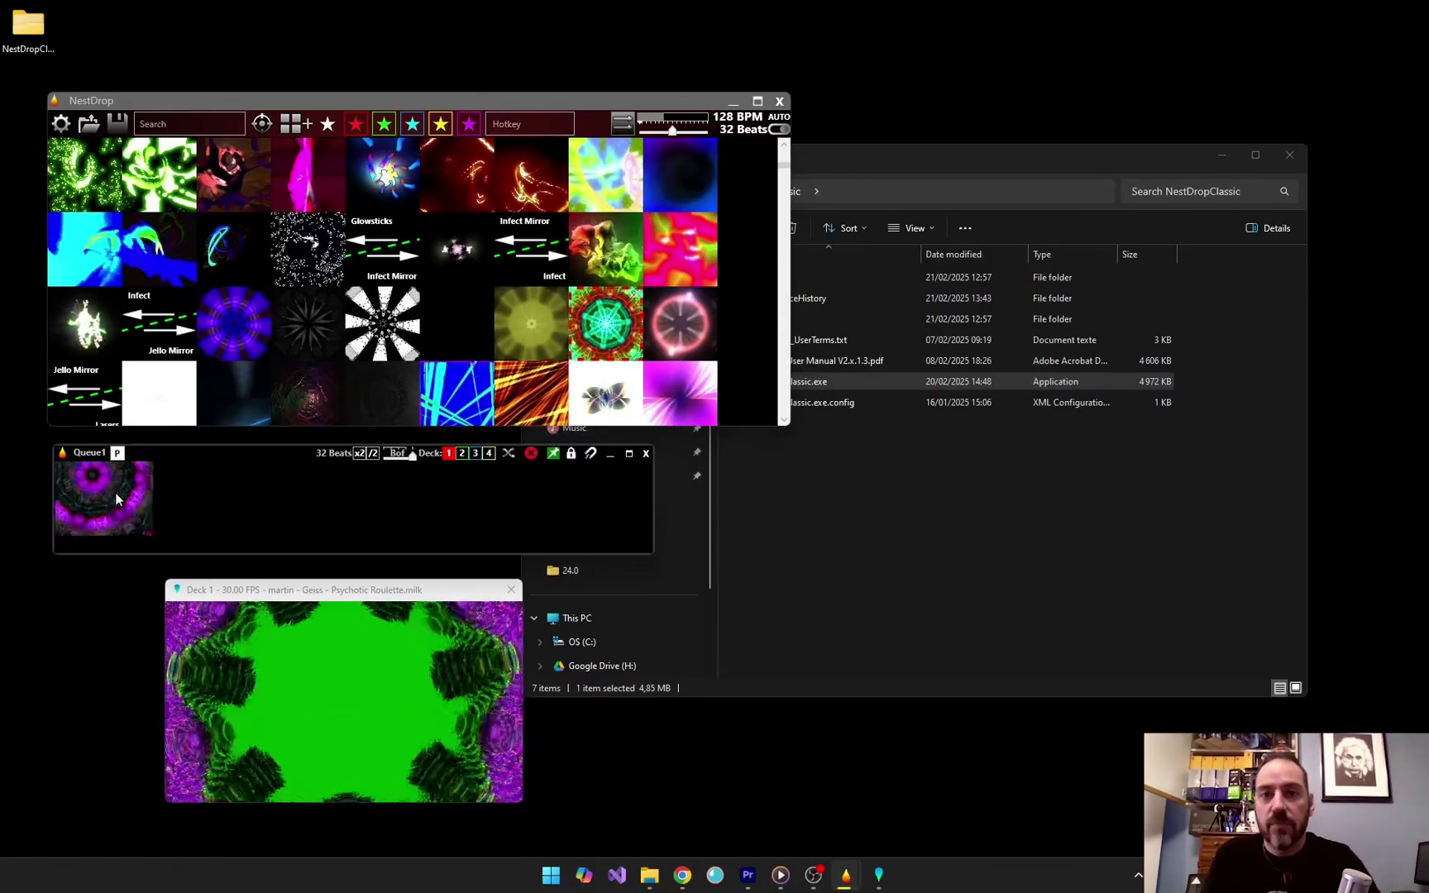
scroll(446, 307, "down", 3)
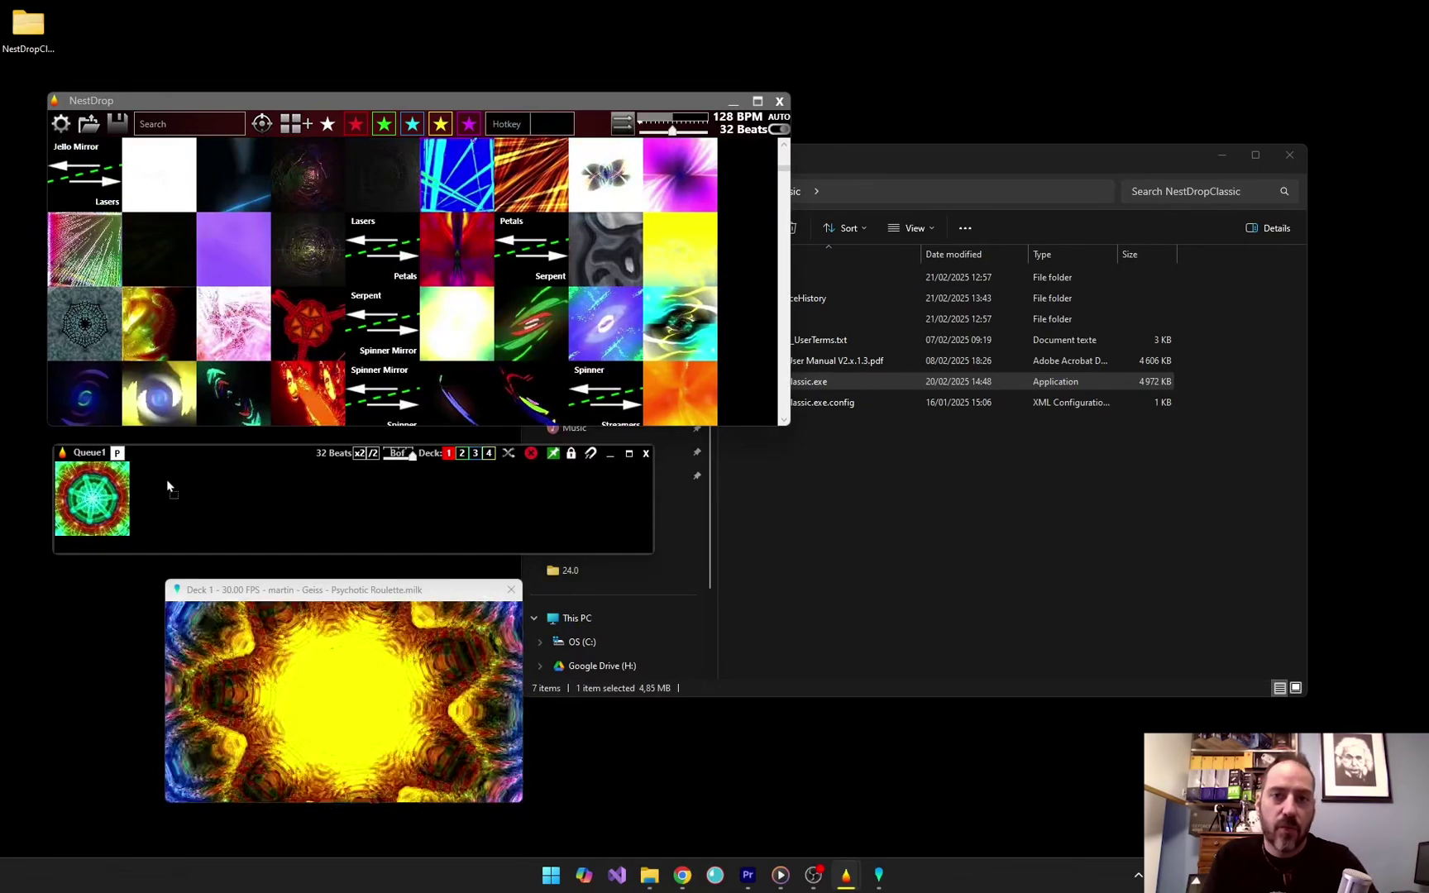
key("ctrl+v")
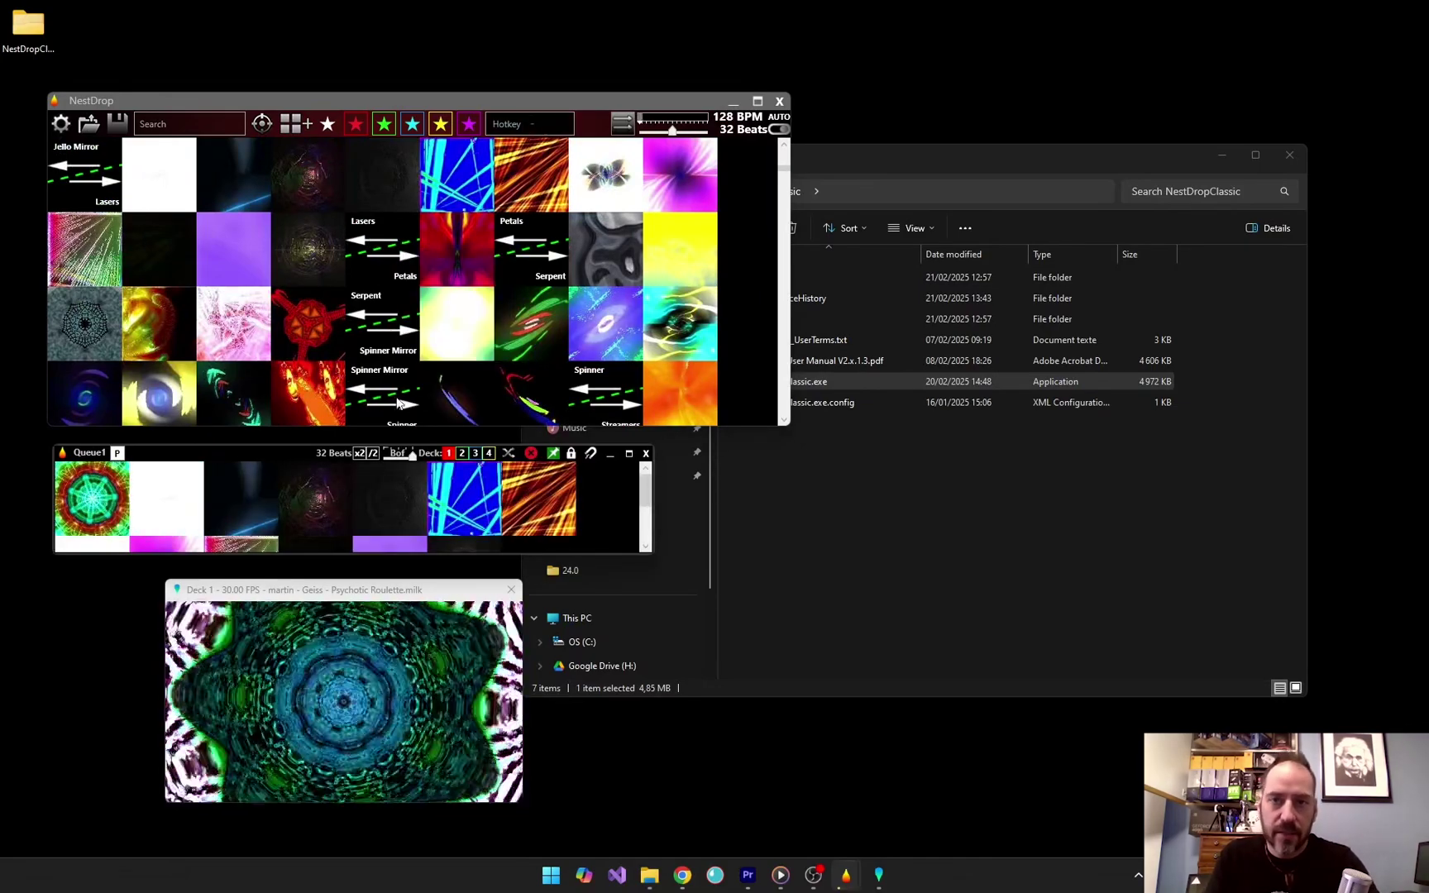
Make Queue1 active and check the tooltip on Deck 1's 128 BPM readout
left_click(264, 454)
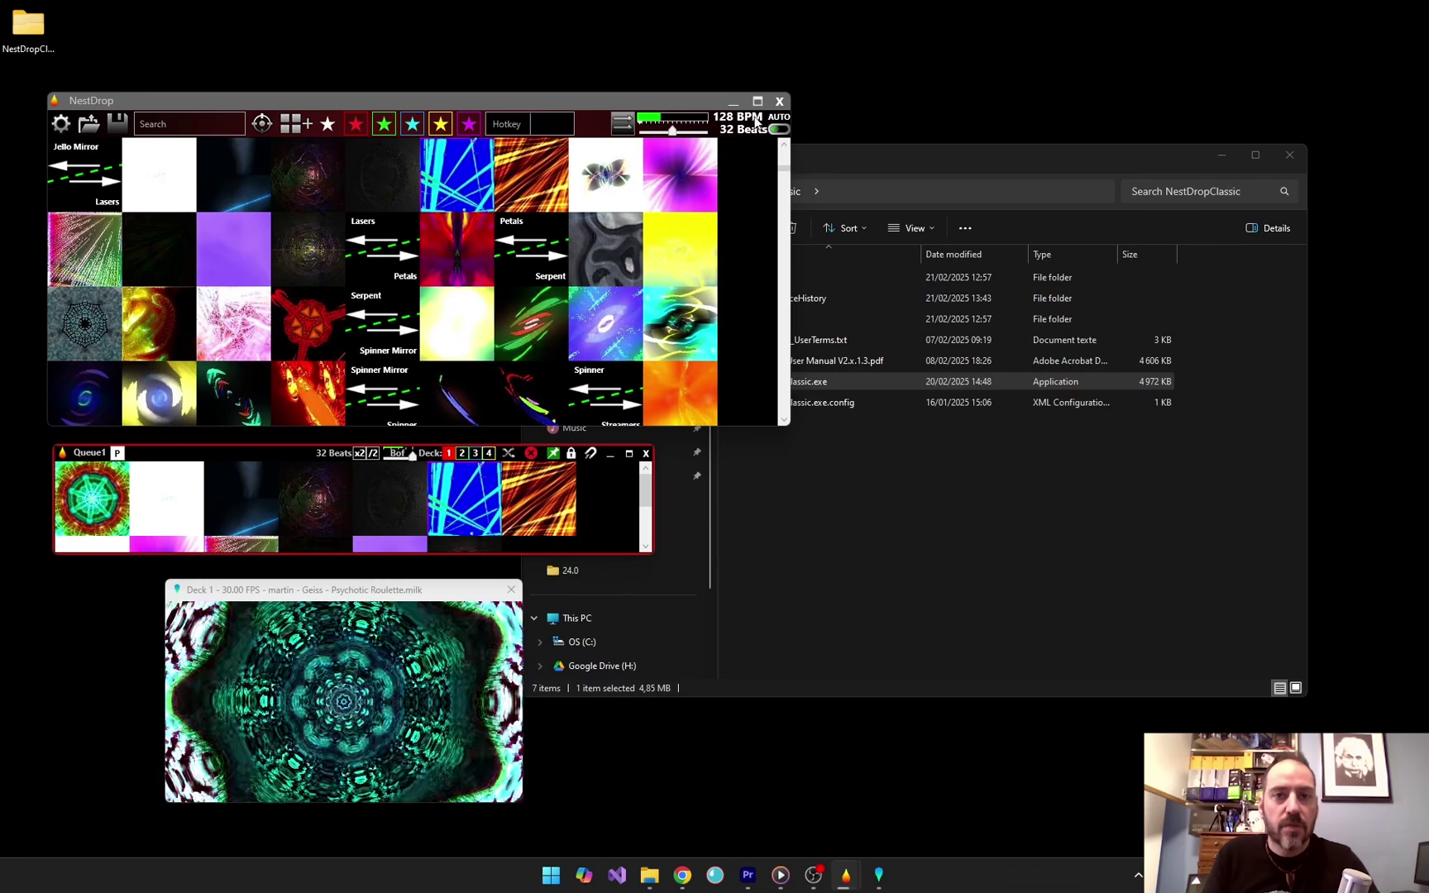
mouse_move(752, 123)
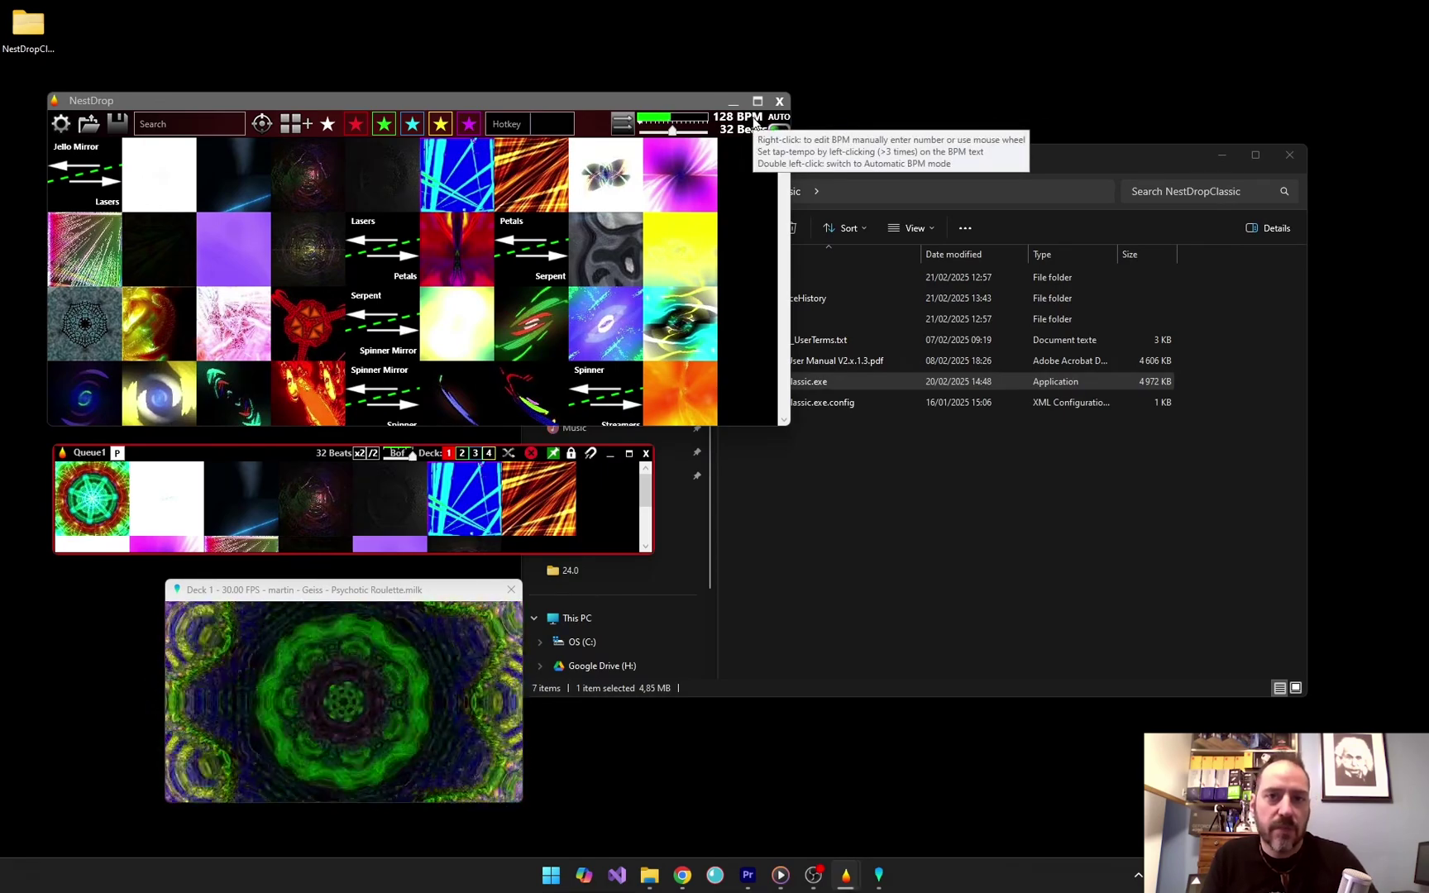
Give the Queue1 presets number hotkeys 1 through 0 and play a queued preset on Deck 1
left_click(504, 122)
type("1234567890")
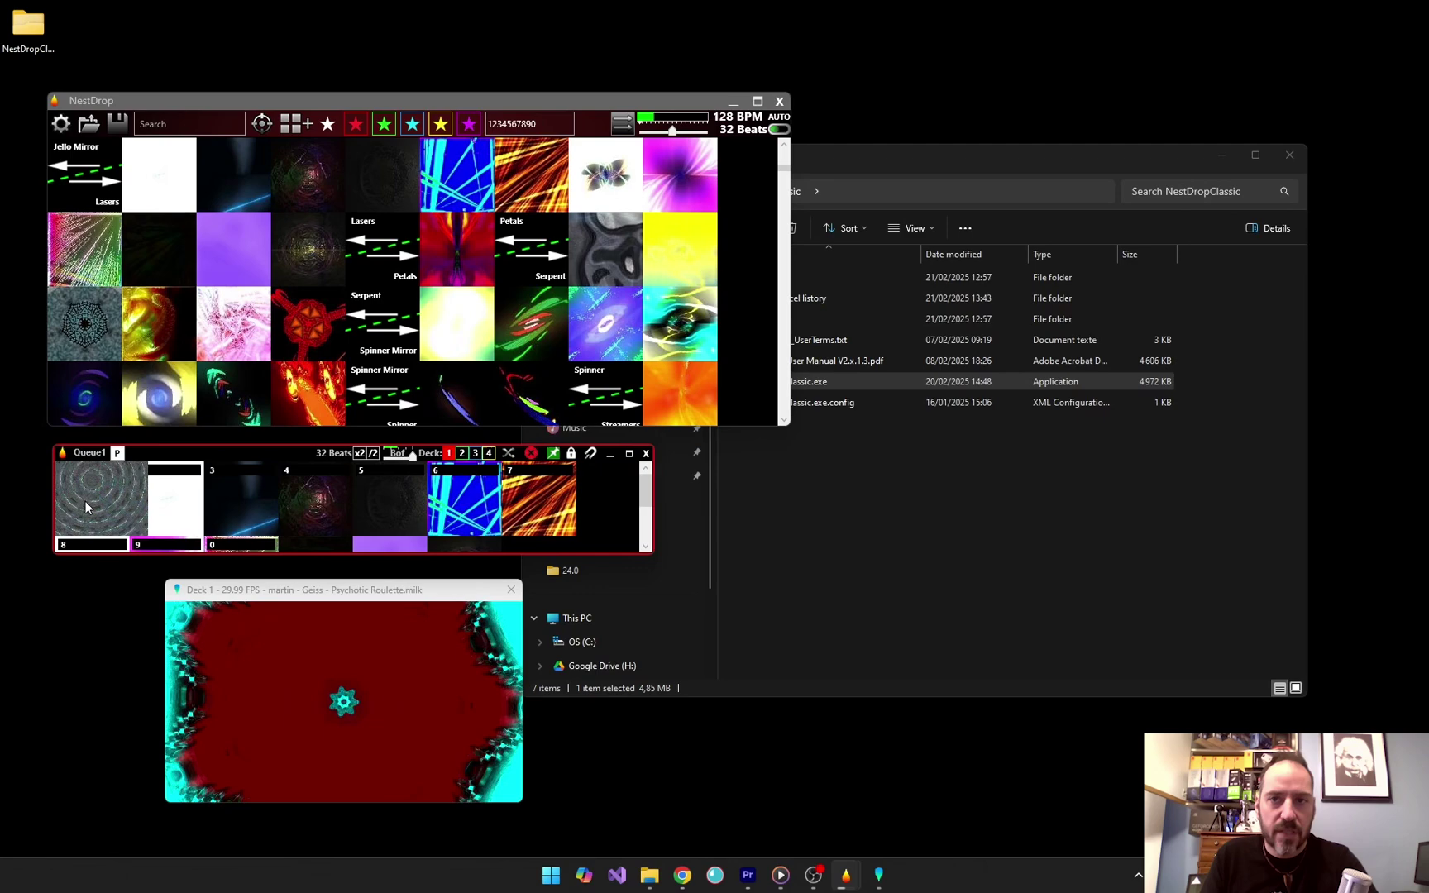
left_click(556, 529)
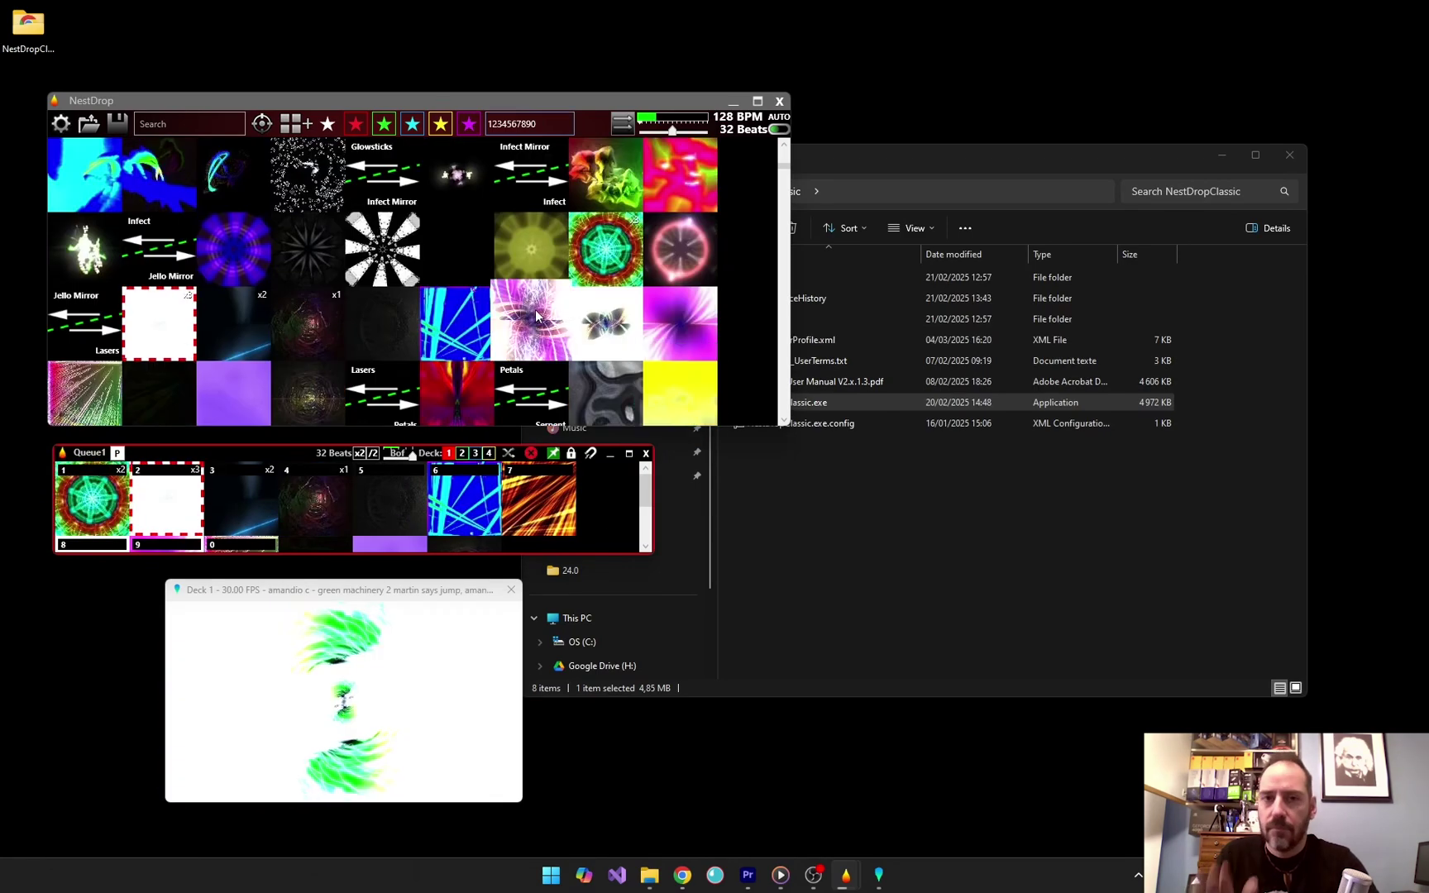
Drag the Overlay sprite from the Image Sprites category into Queue1 slot 3
left_click(262, 123)
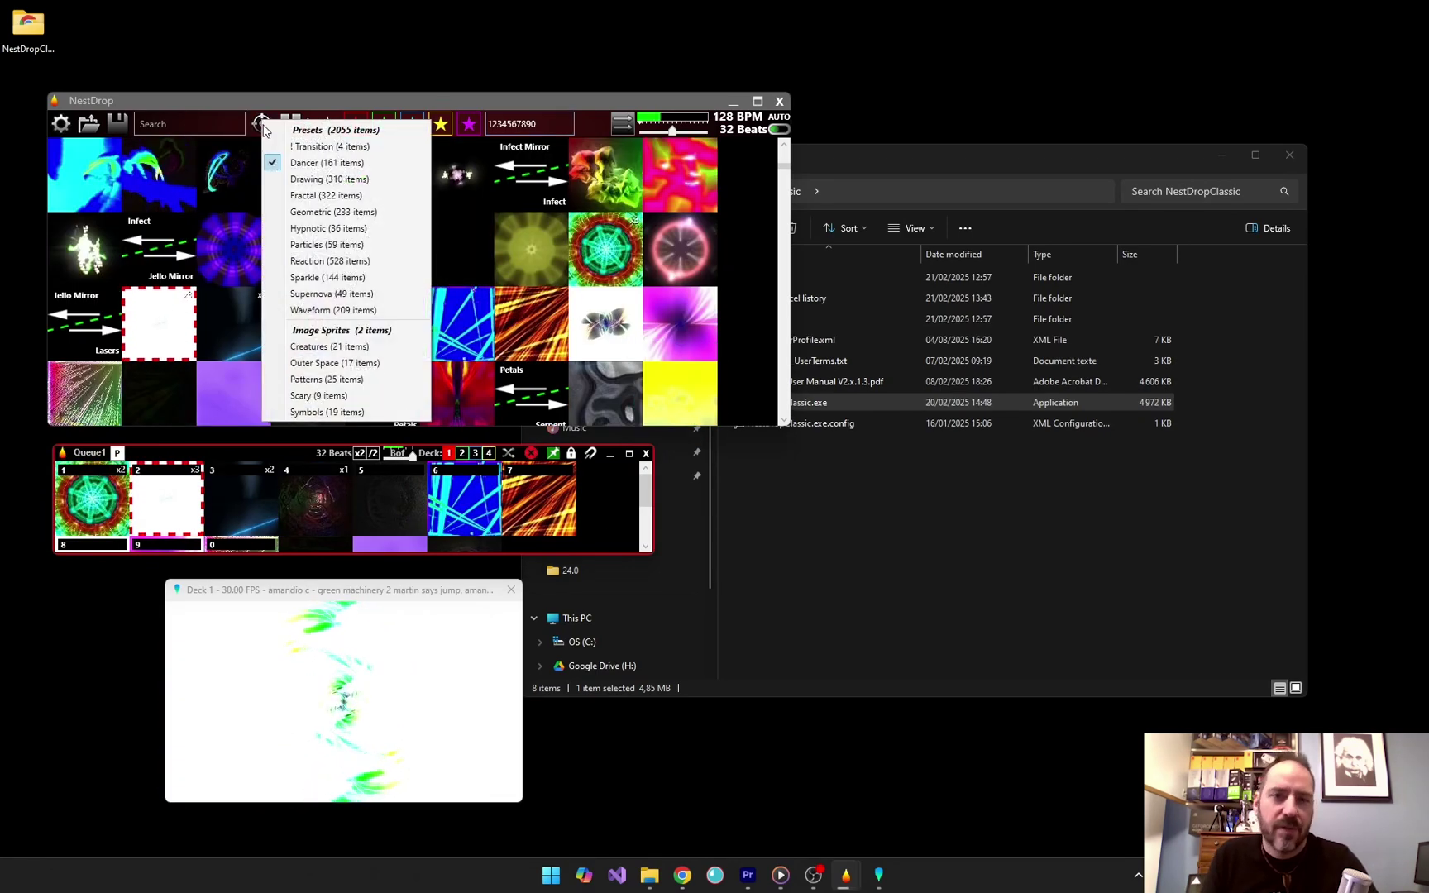
left_click(313, 331)
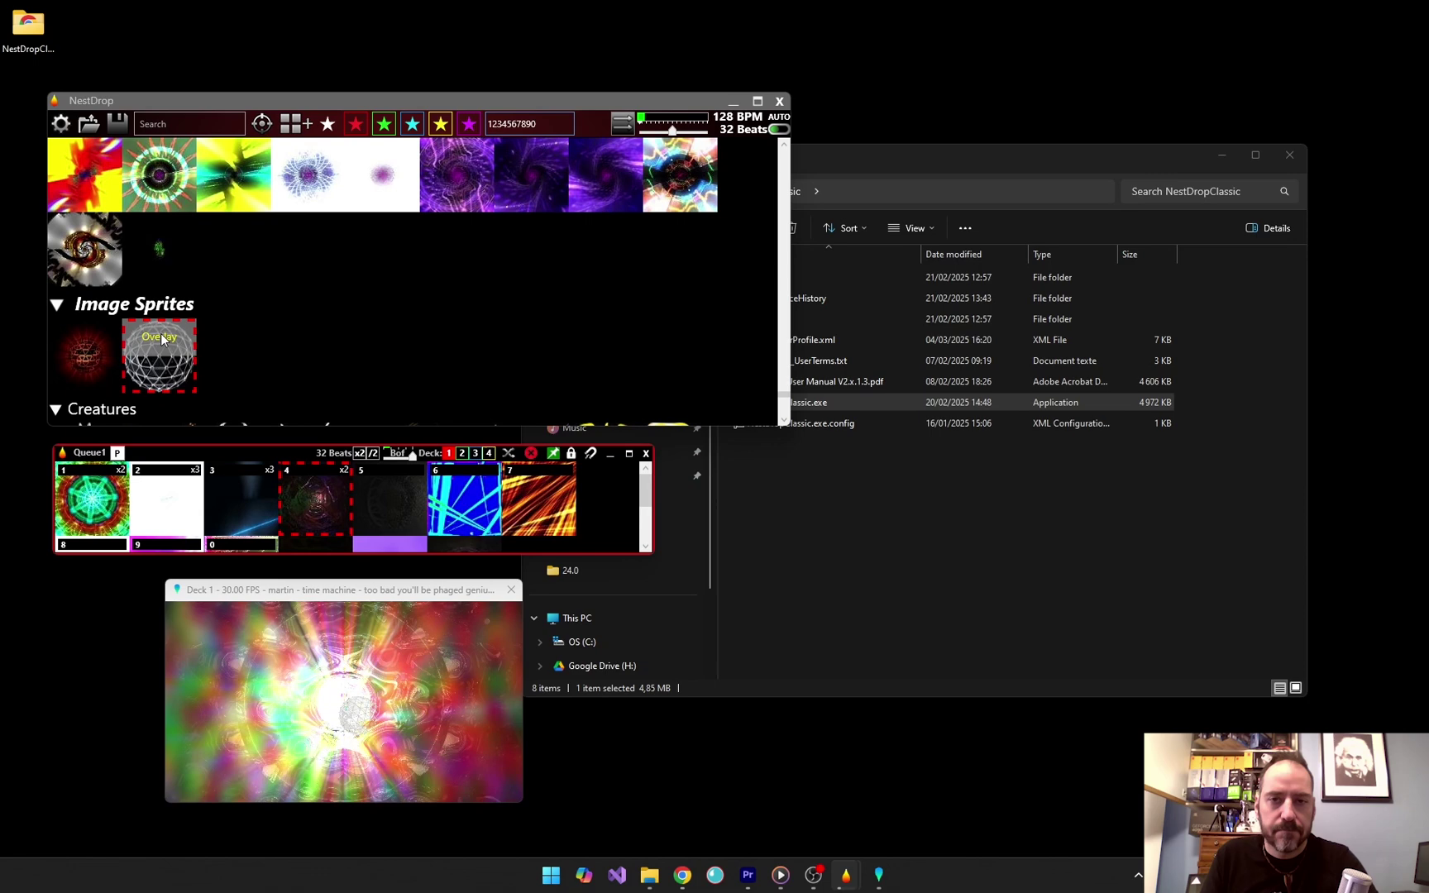
left_click_drag(162, 340, 255, 484)
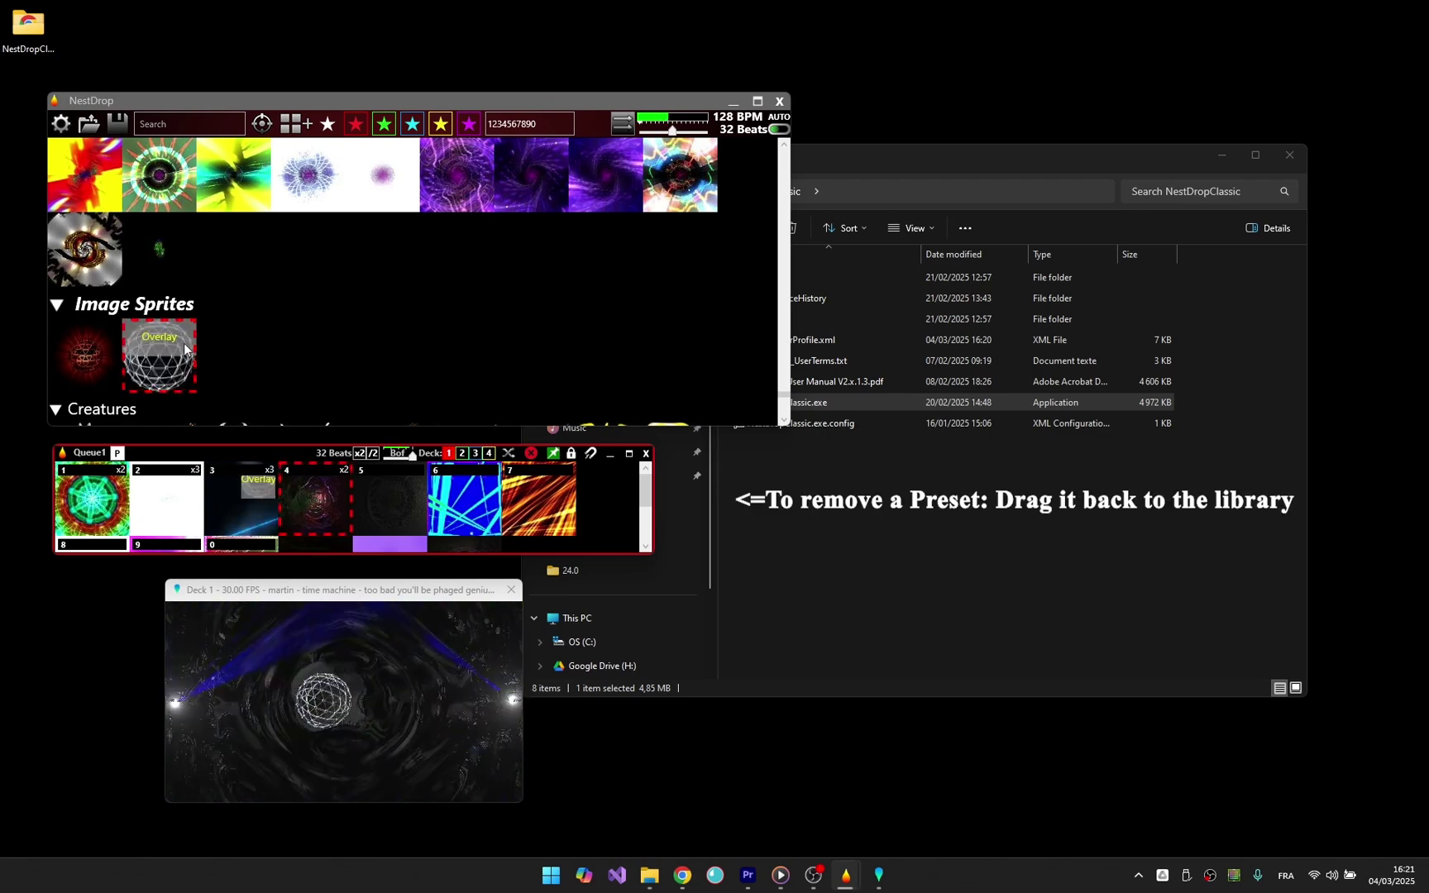
Play Queue1 slot 3, then quit NestDrop and close the Deck 1 output window
left_click(238, 489)
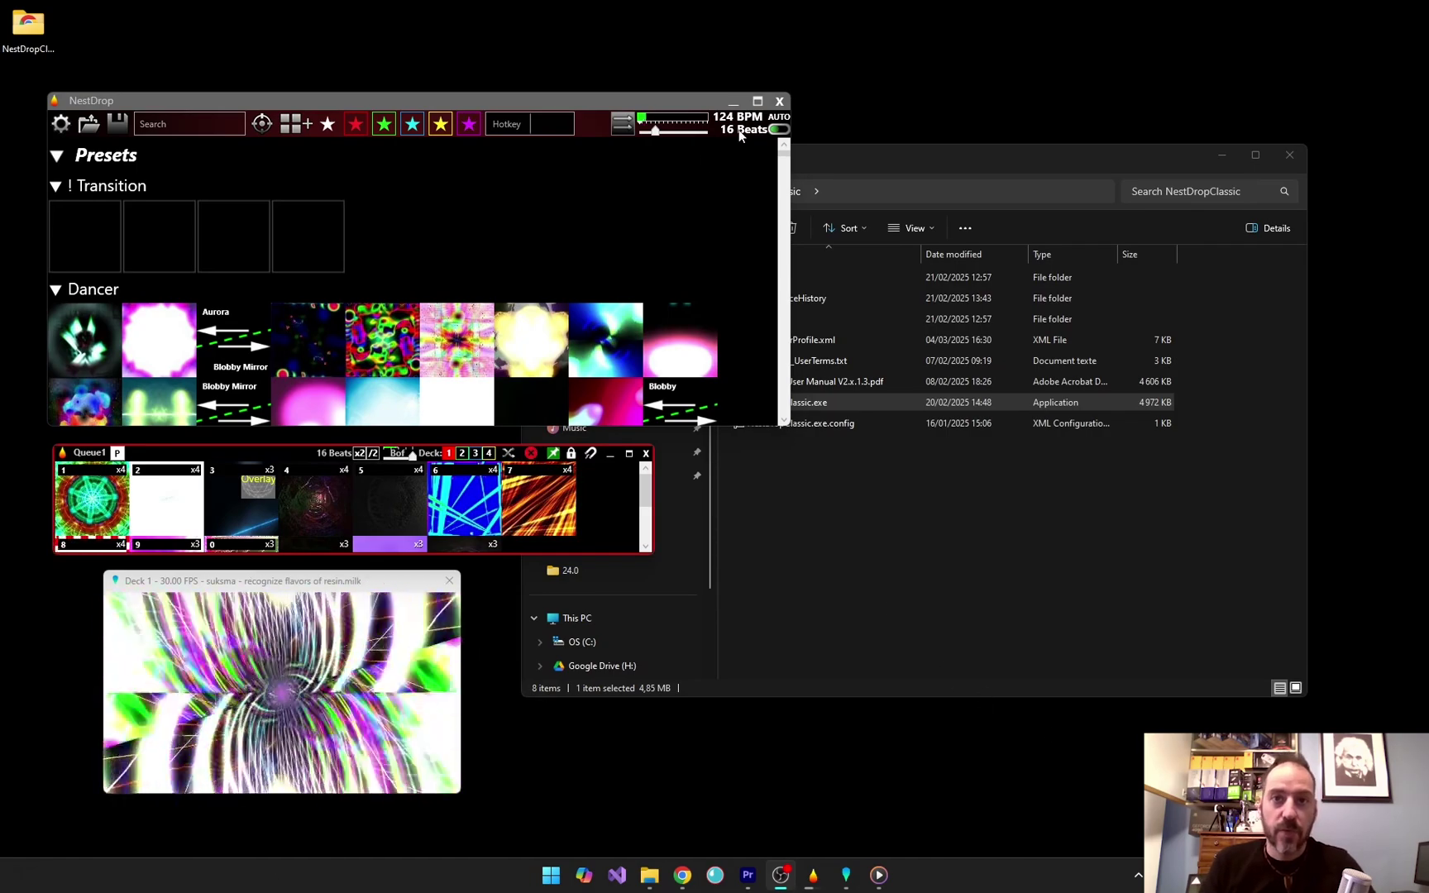
left_click(782, 102)
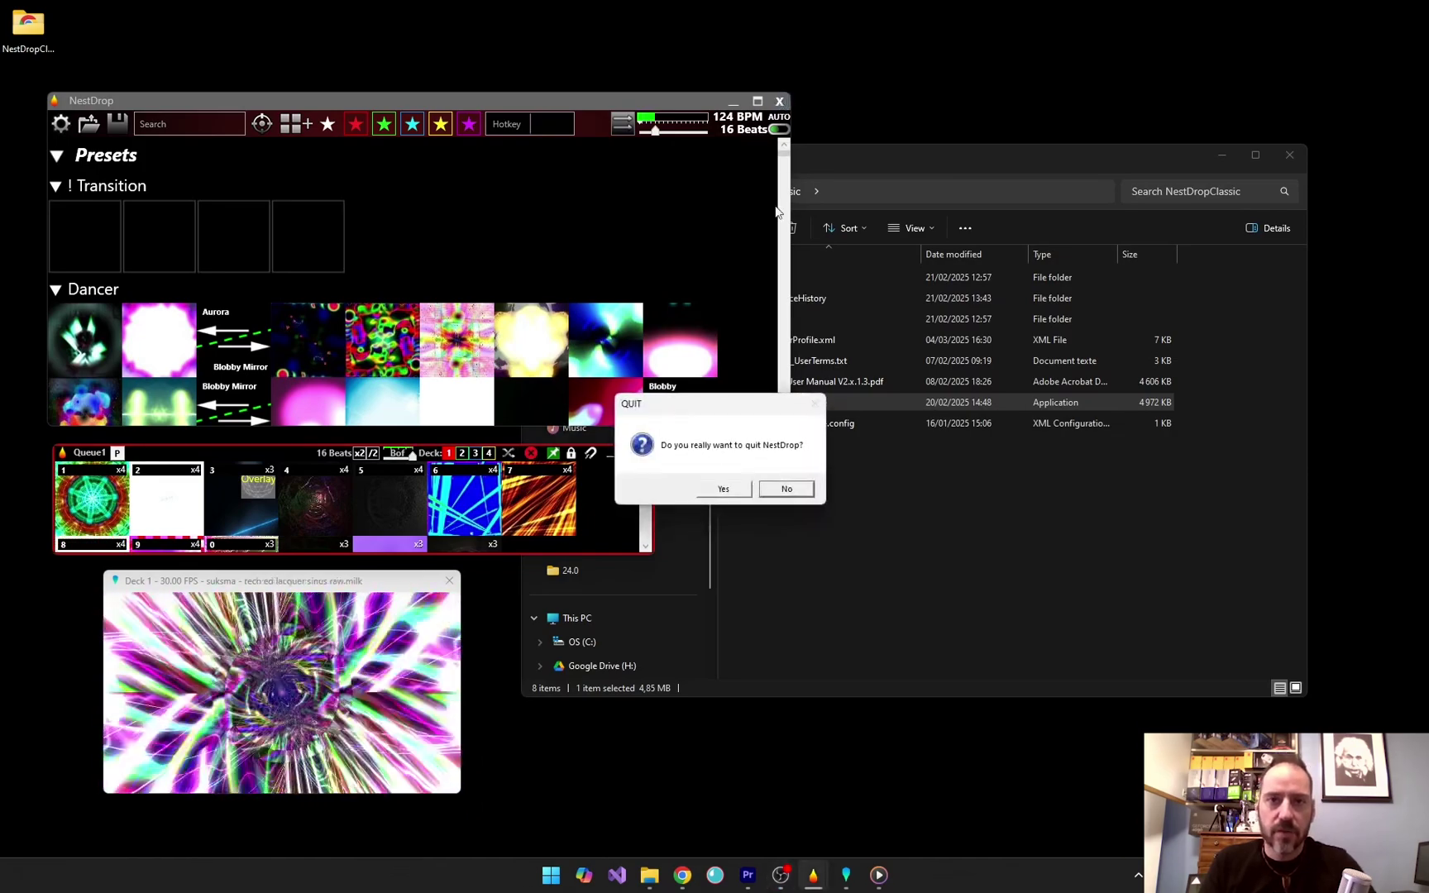
left_click(728, 489)
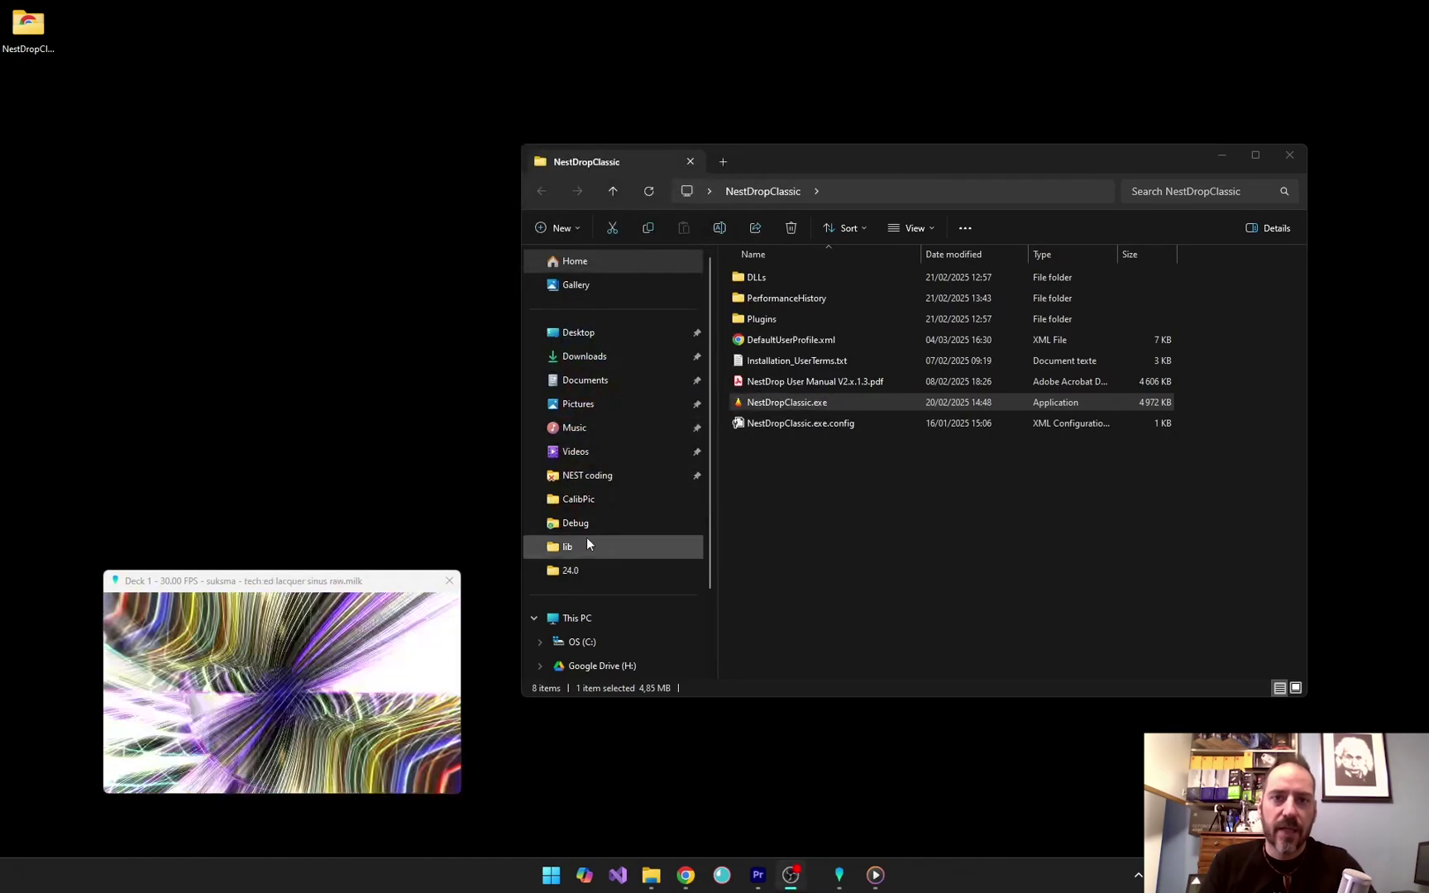
left_click(449, 581)
left_click(767, 491)
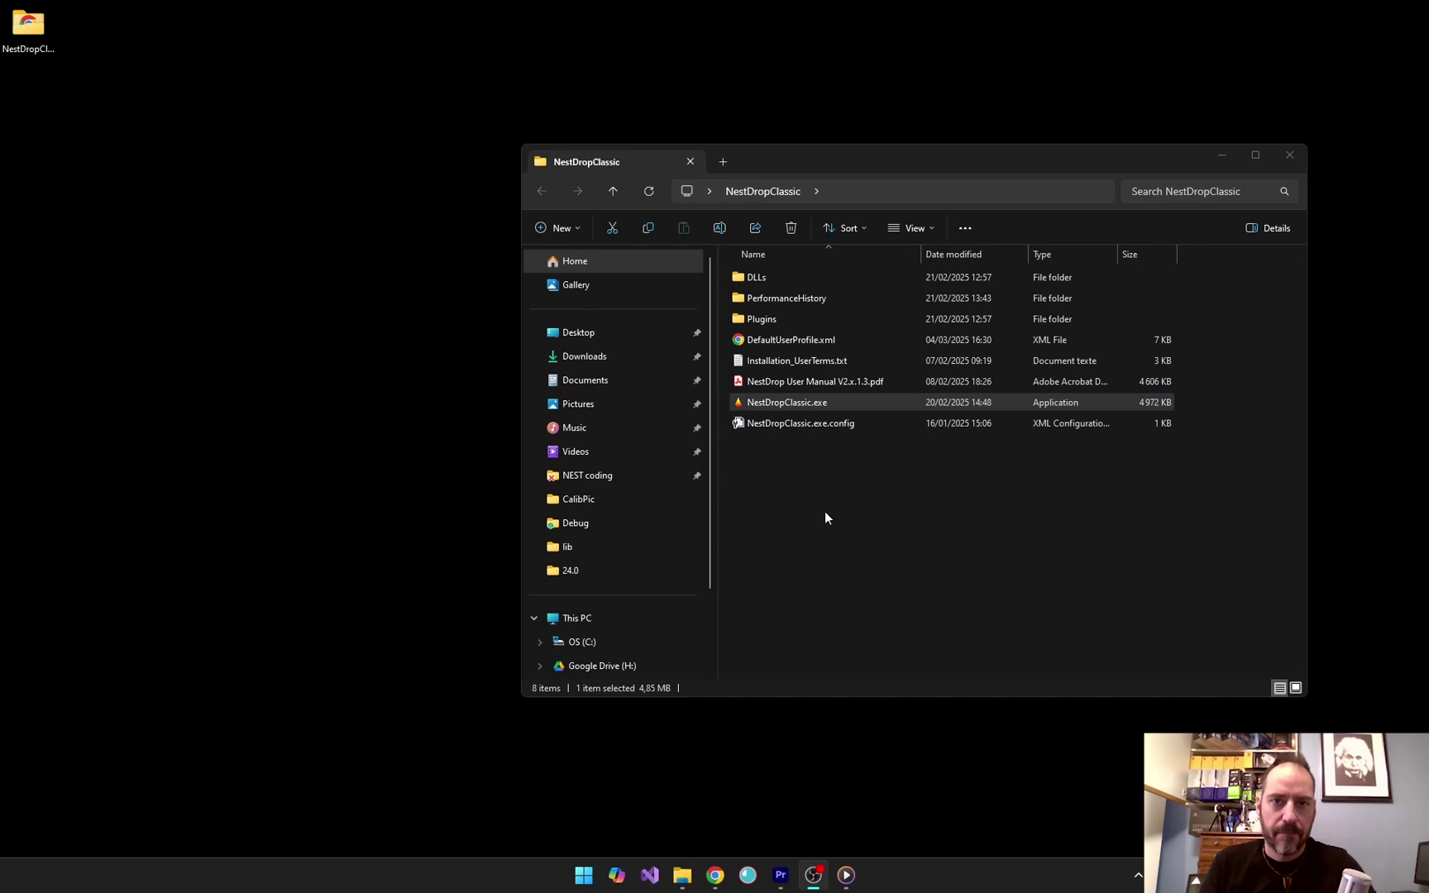
right_click(1327, 876)
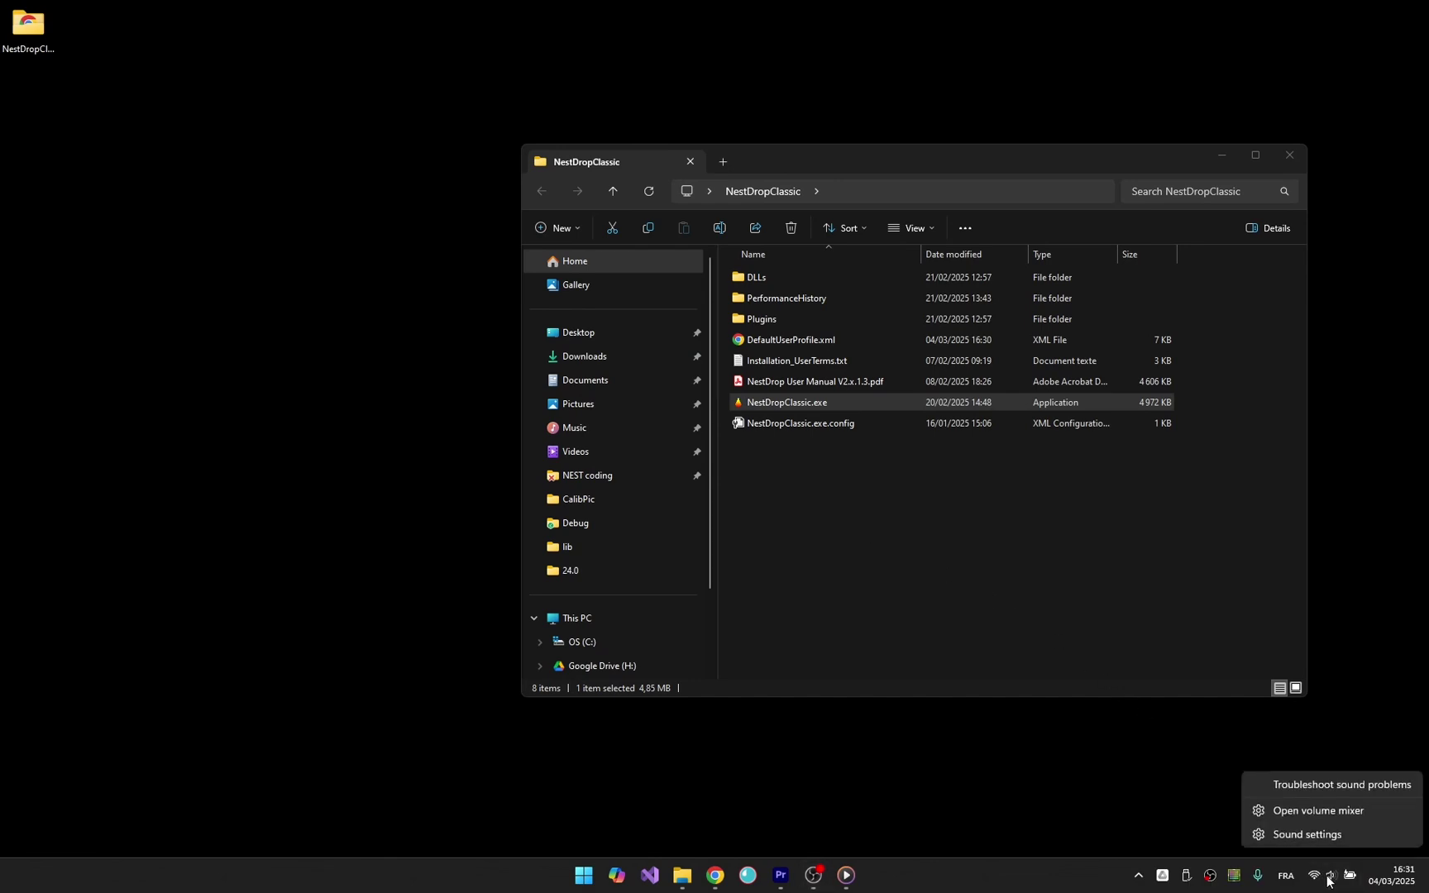
left_click(1316, 837)
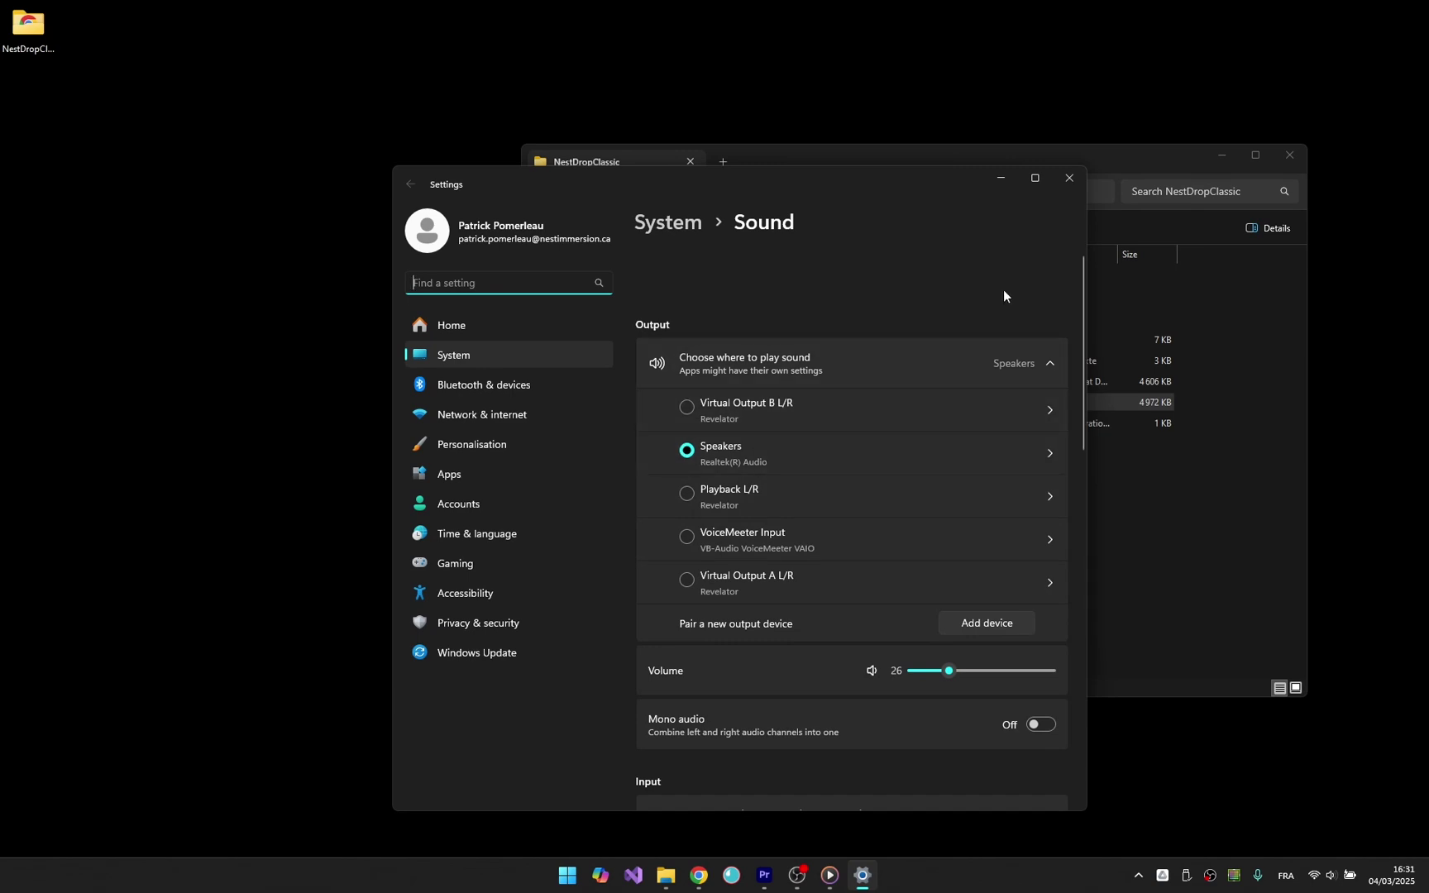
left_click(1071, 179)
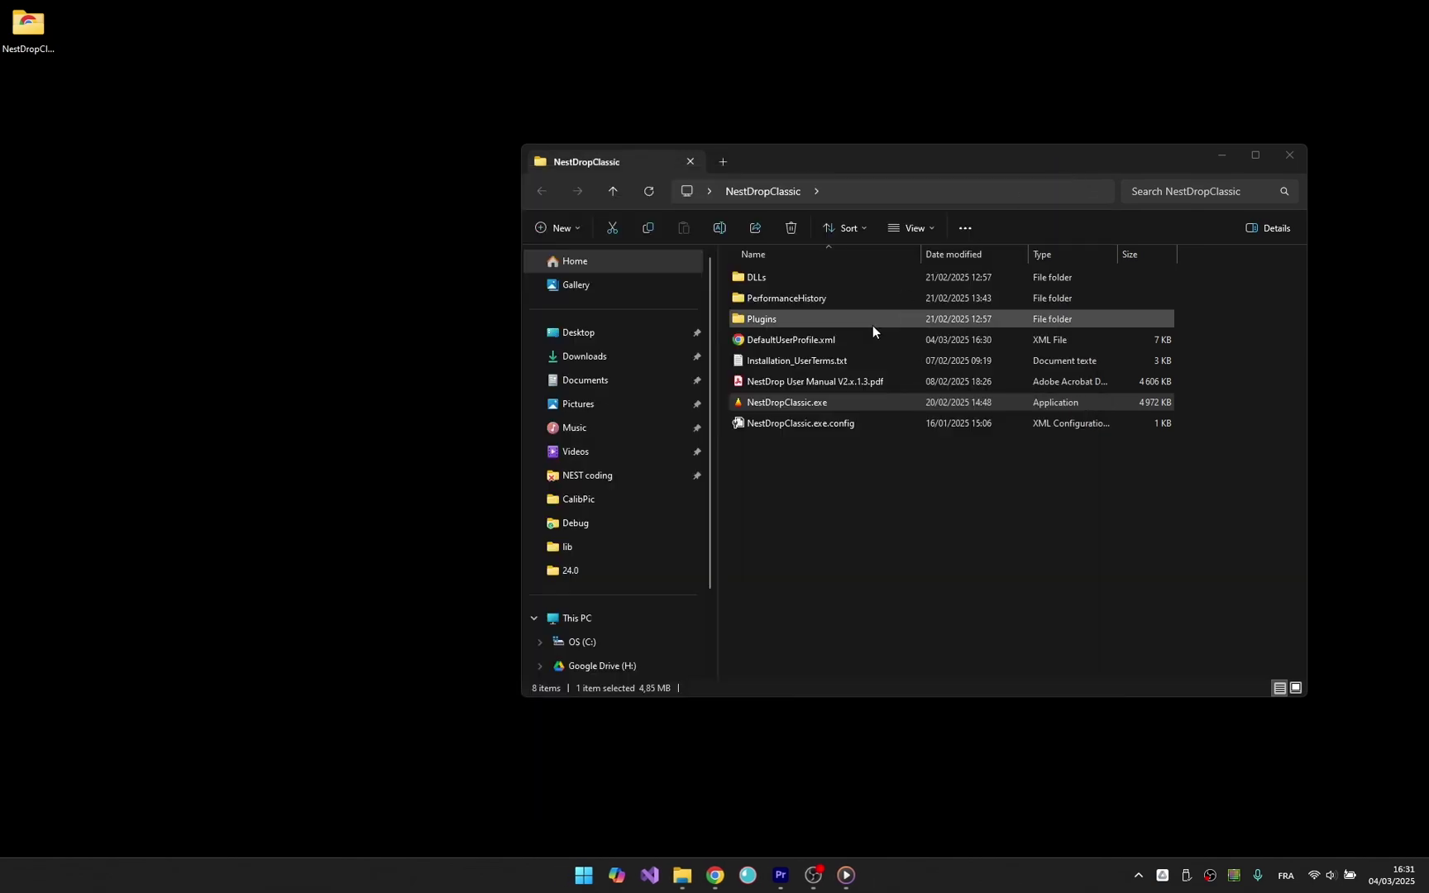
Relaunch NestDropClassic.exe from the File Explorer folder
double_click(789, 402)
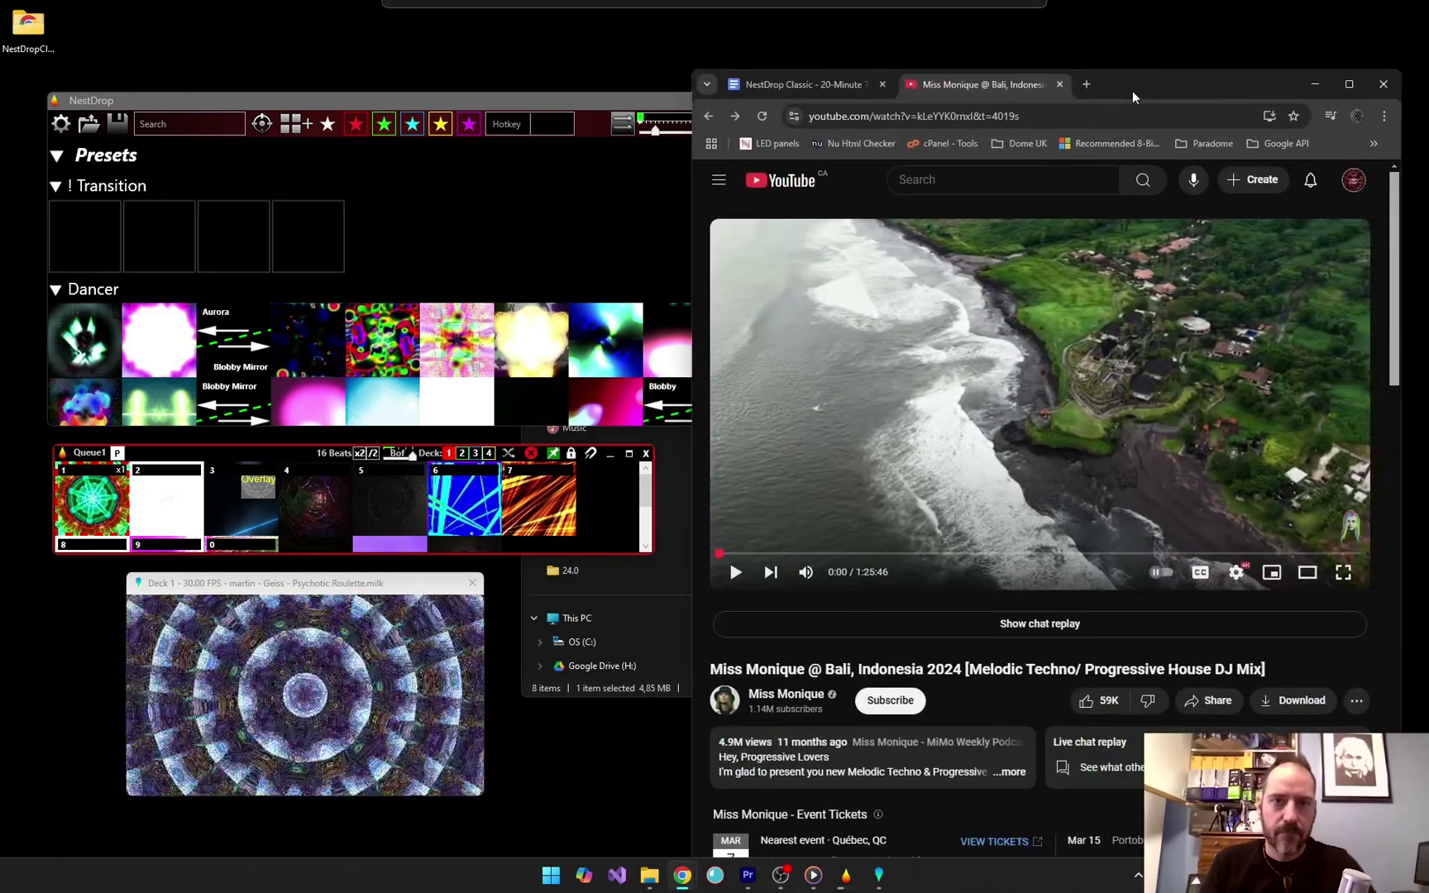
Start the YouTube DJ mix playing and nudge the browser and NestDrop windows apart
left_click(738, 577)
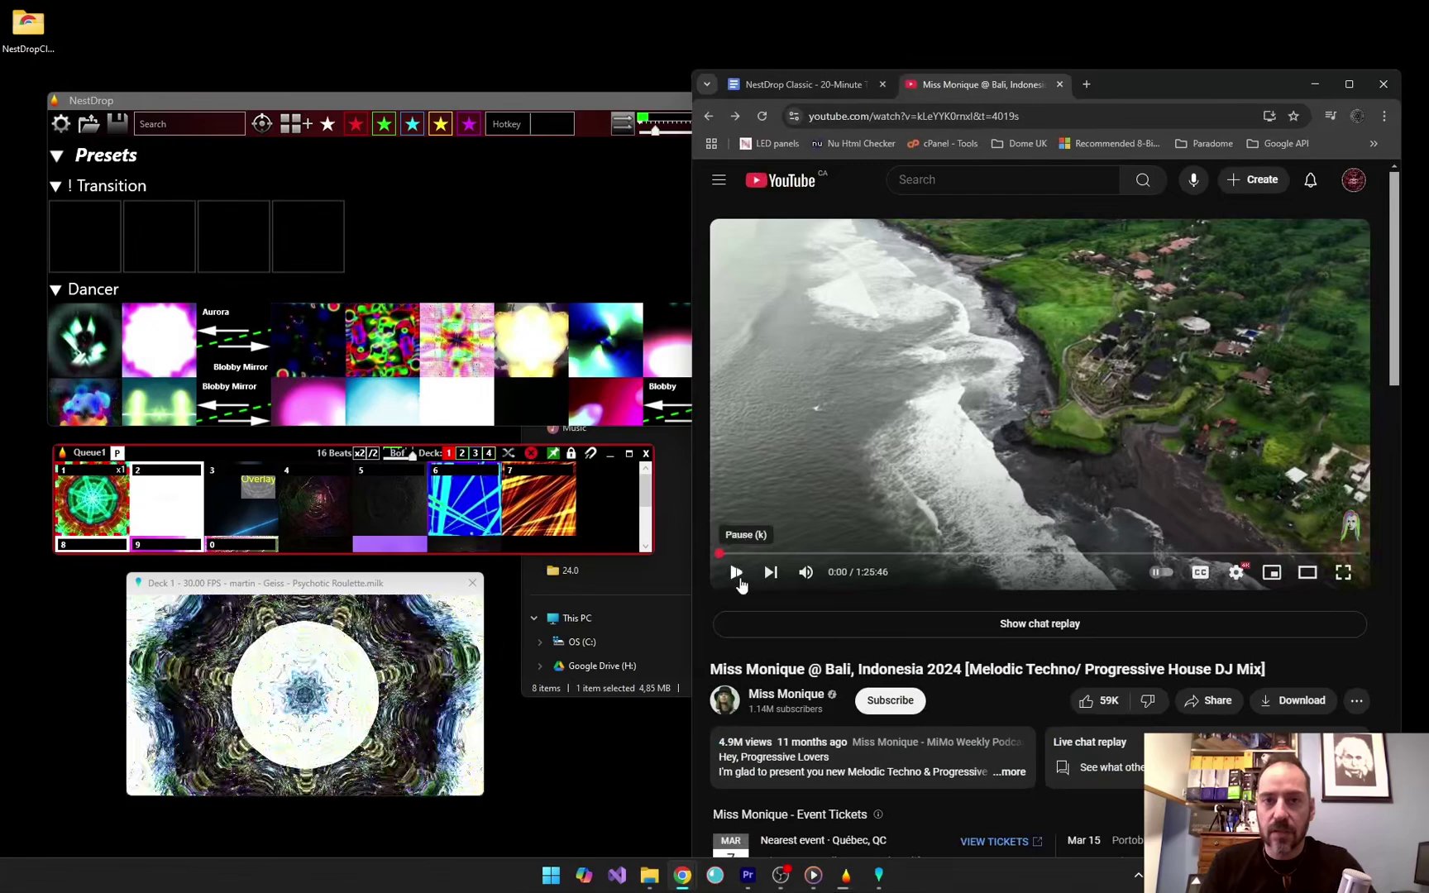
left_click_drag(1150, 89, 1211, 83)
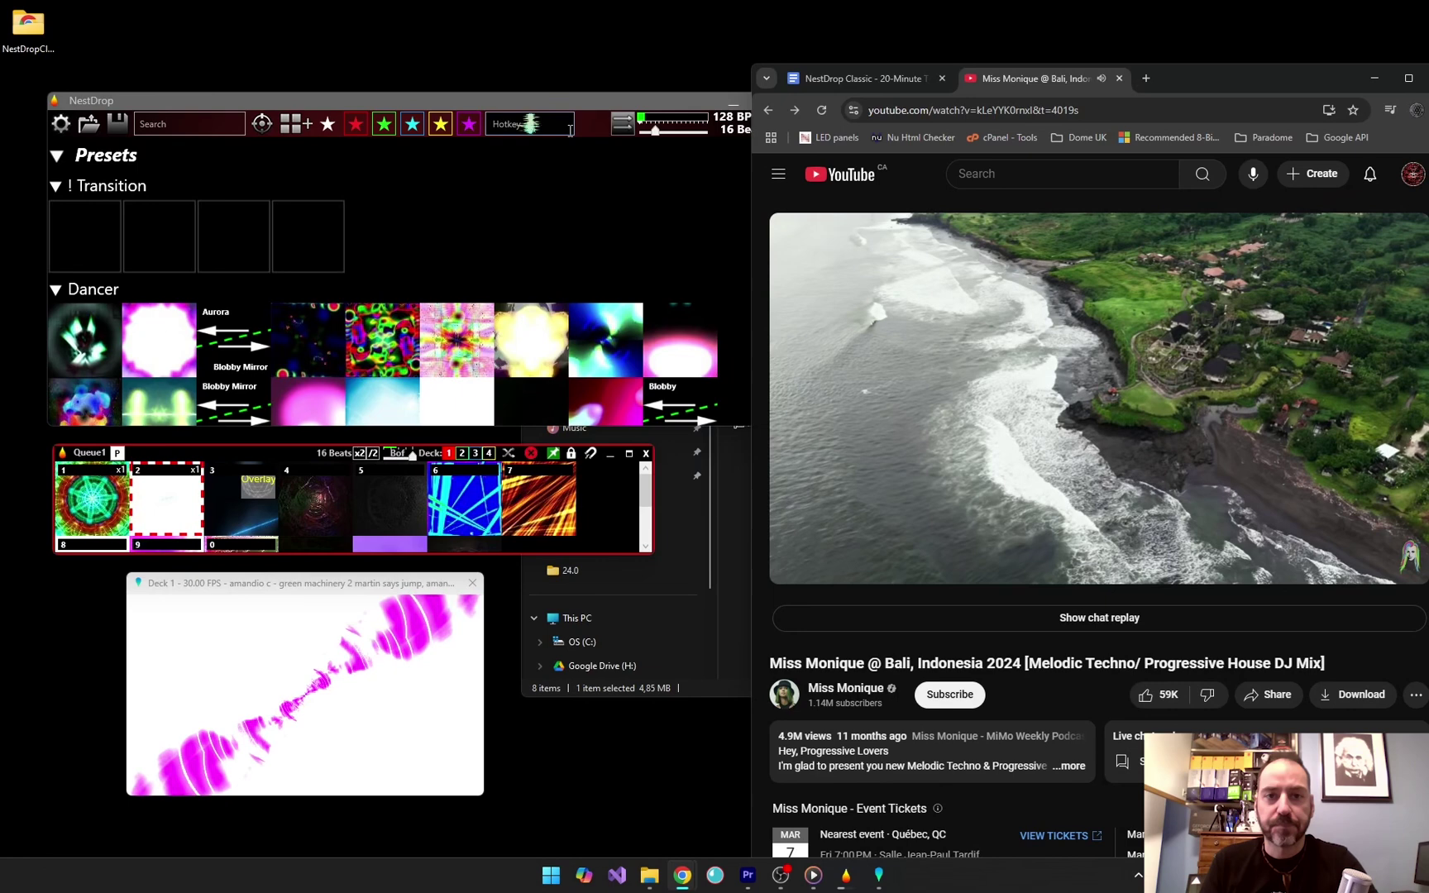
left_click_drag(585, 104, 548, 104)
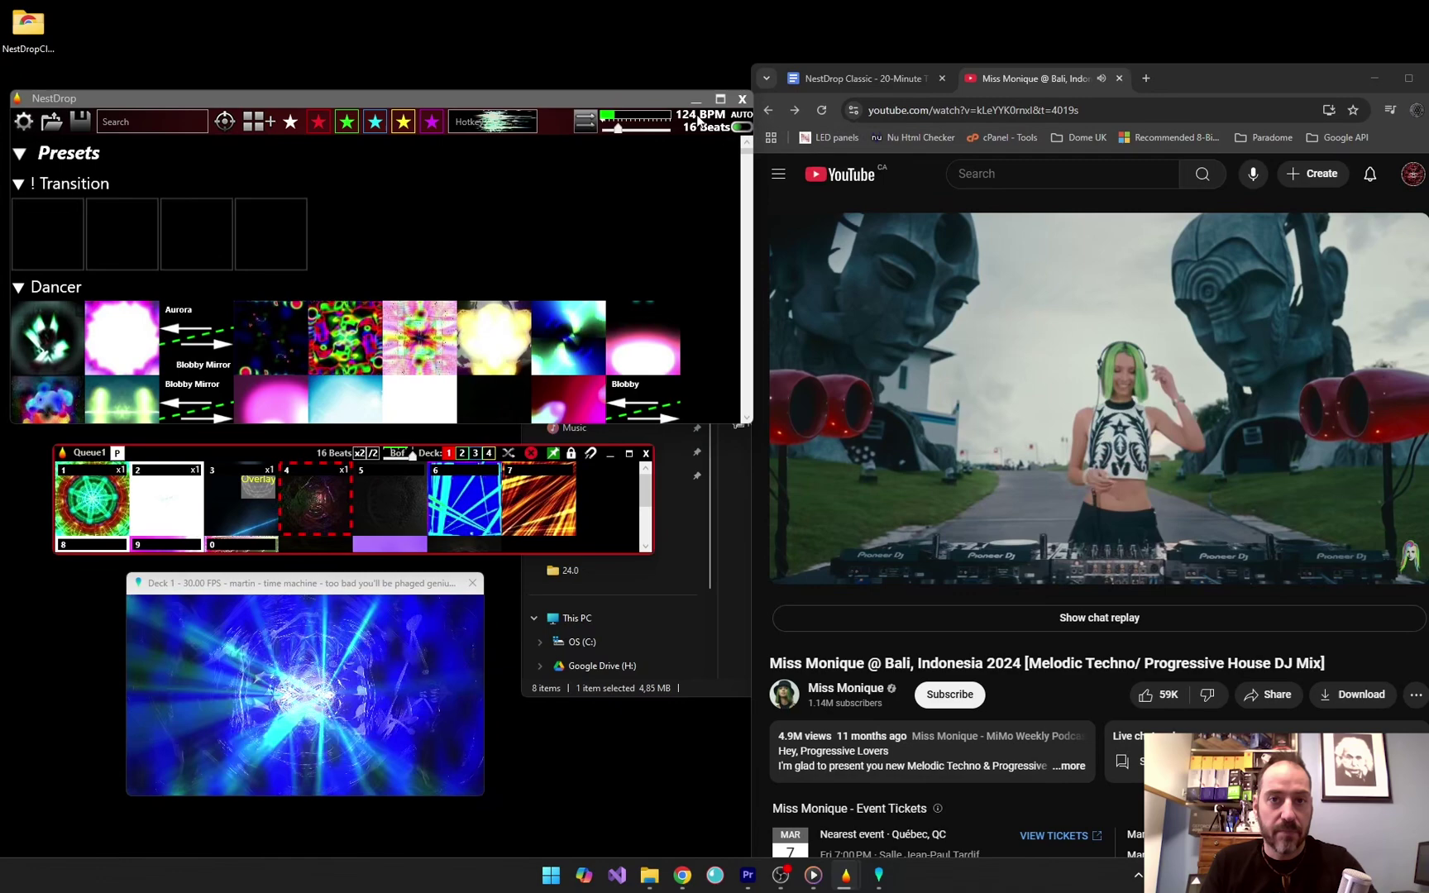
Switch tempo to manual, step it from 128 down to 126 BPM, then return to AUTO
left_click(697, 122)
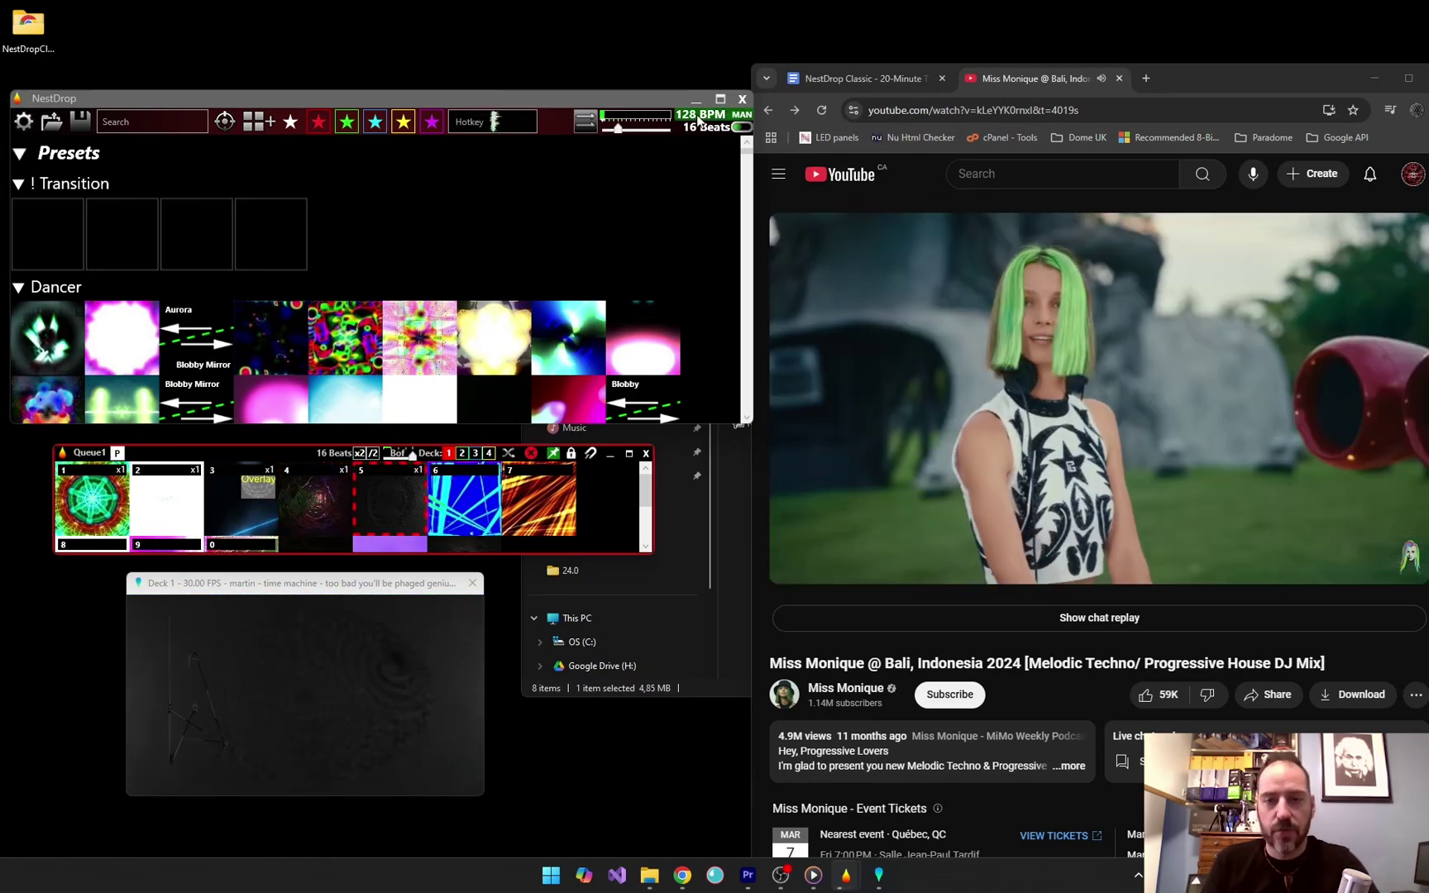
left_click(698, 121)
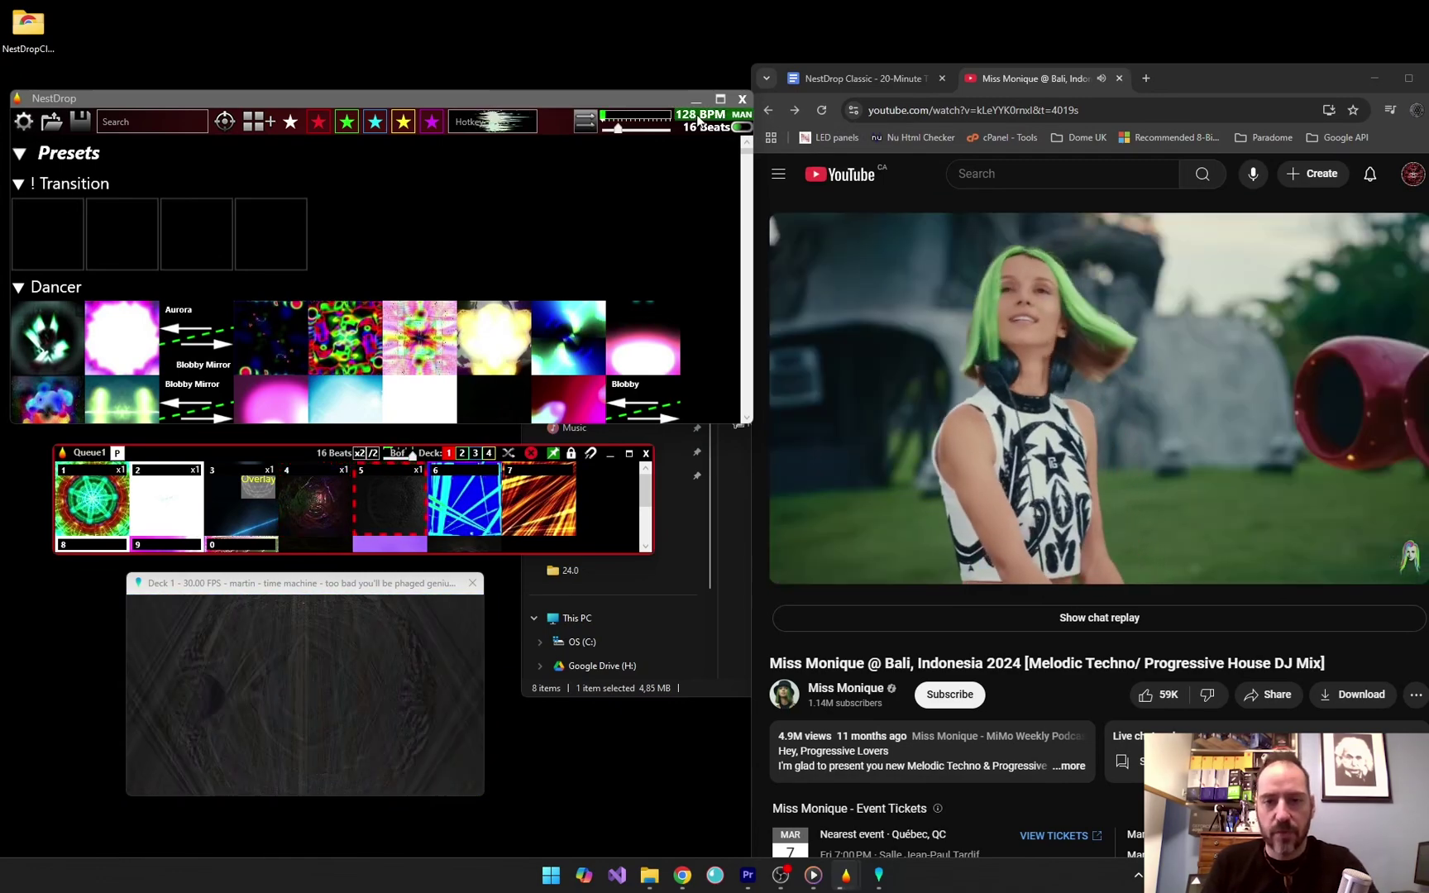
left_click(697, 121)
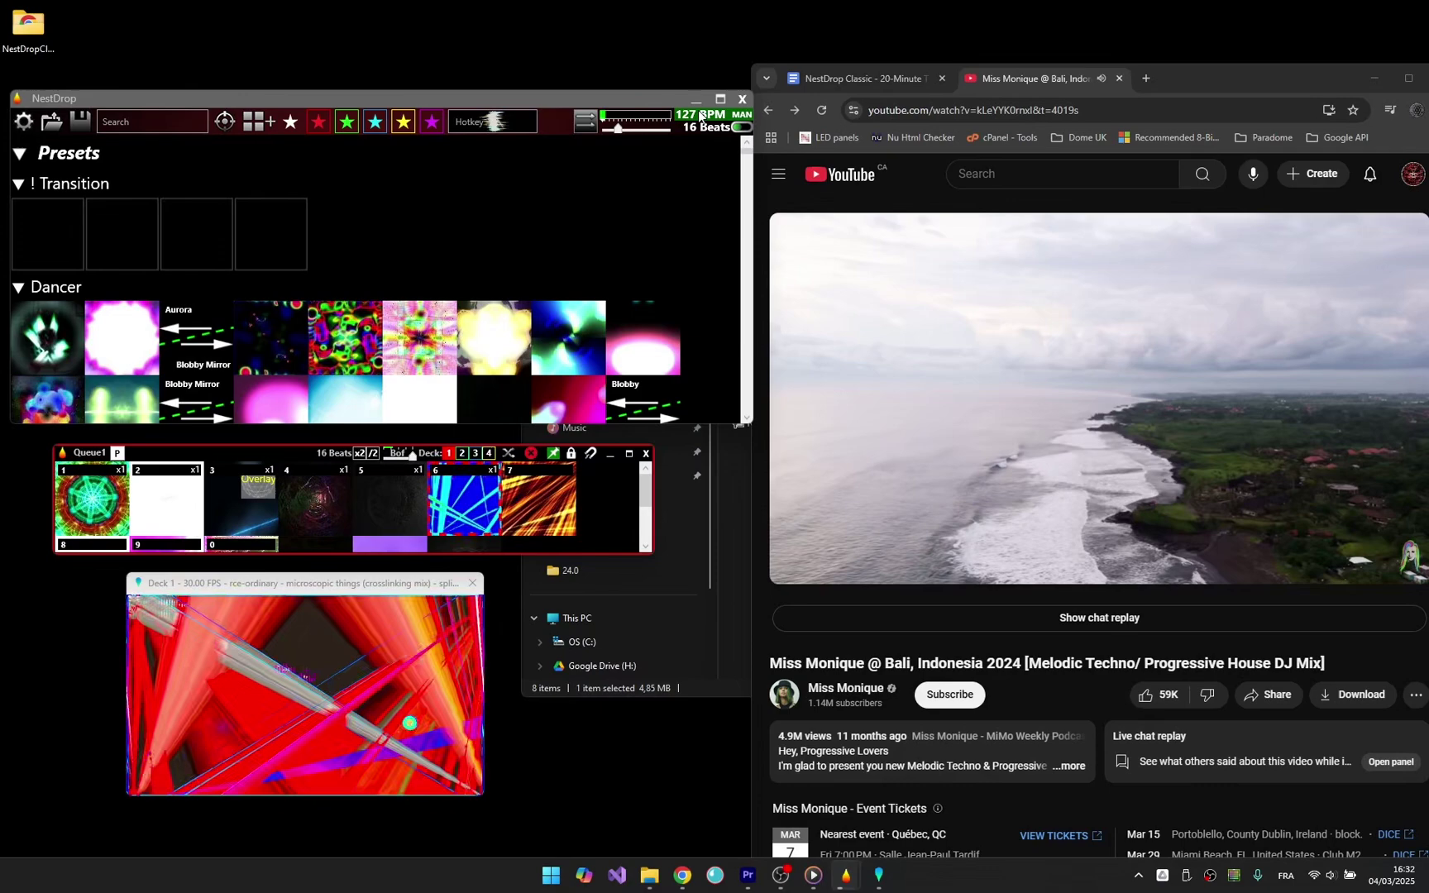
left_click(699, 116)
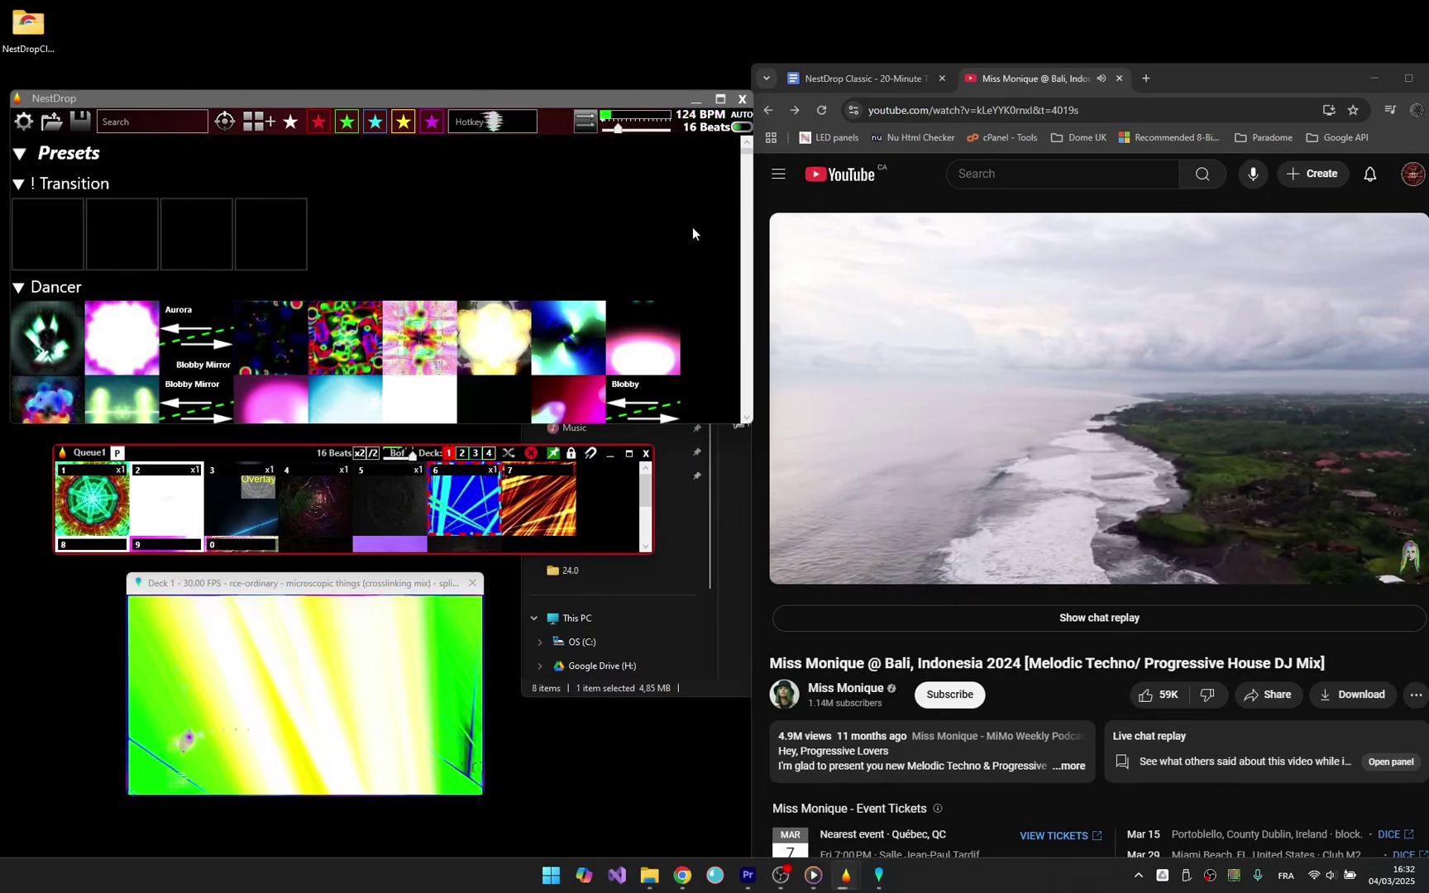
left_click_drag(1180, 83, 1428, 166)
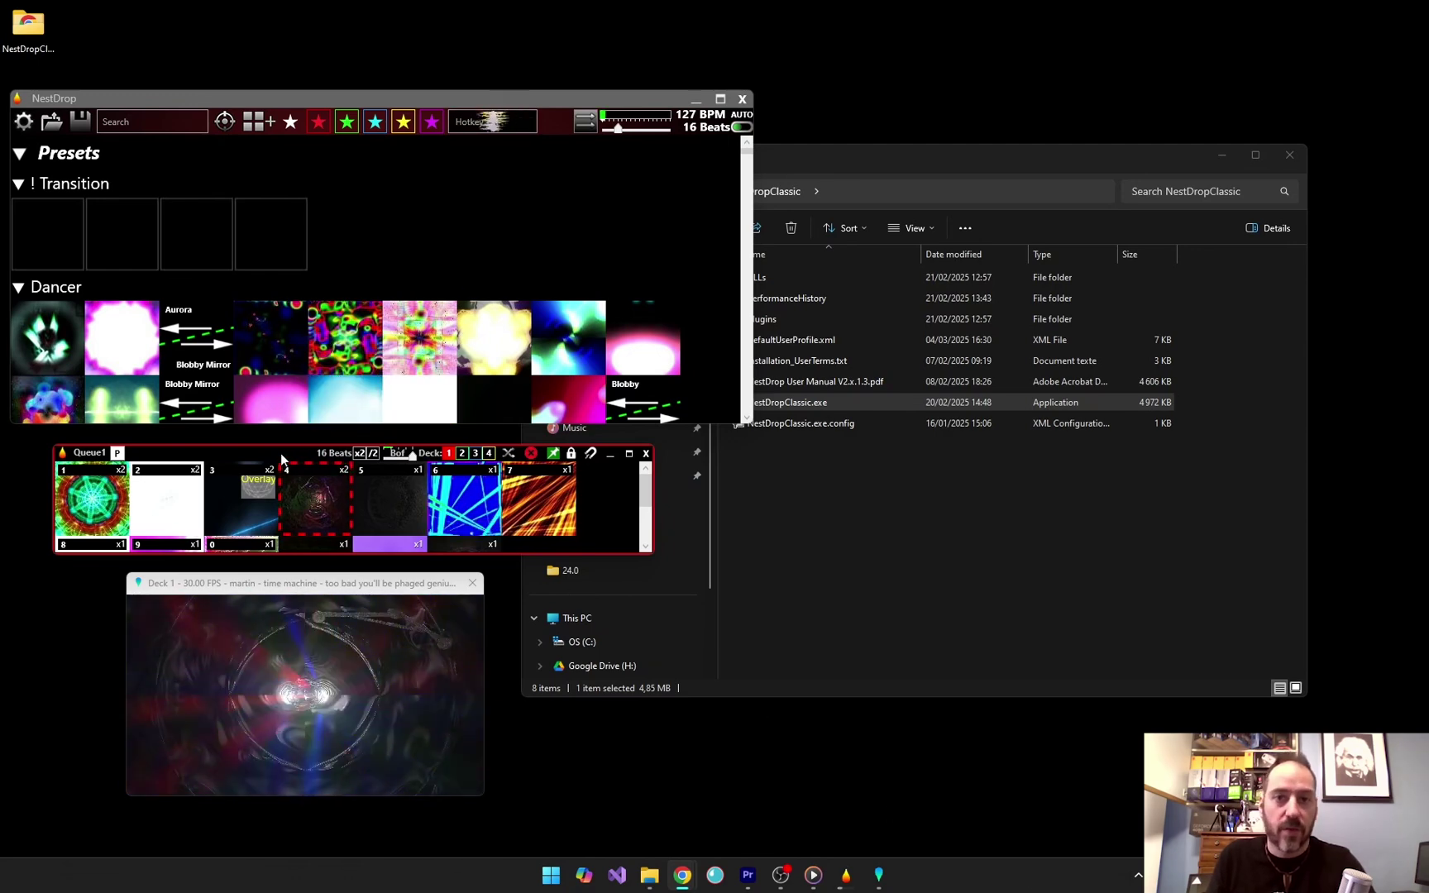
Set Queue1 to advance every 4 Beats and bring up the Effects and Settings window
mouse_move(281, 459)
left_mouse_down()
mouse_move(293, 406)
mouse_move(285, 439)
left_mouse_up()
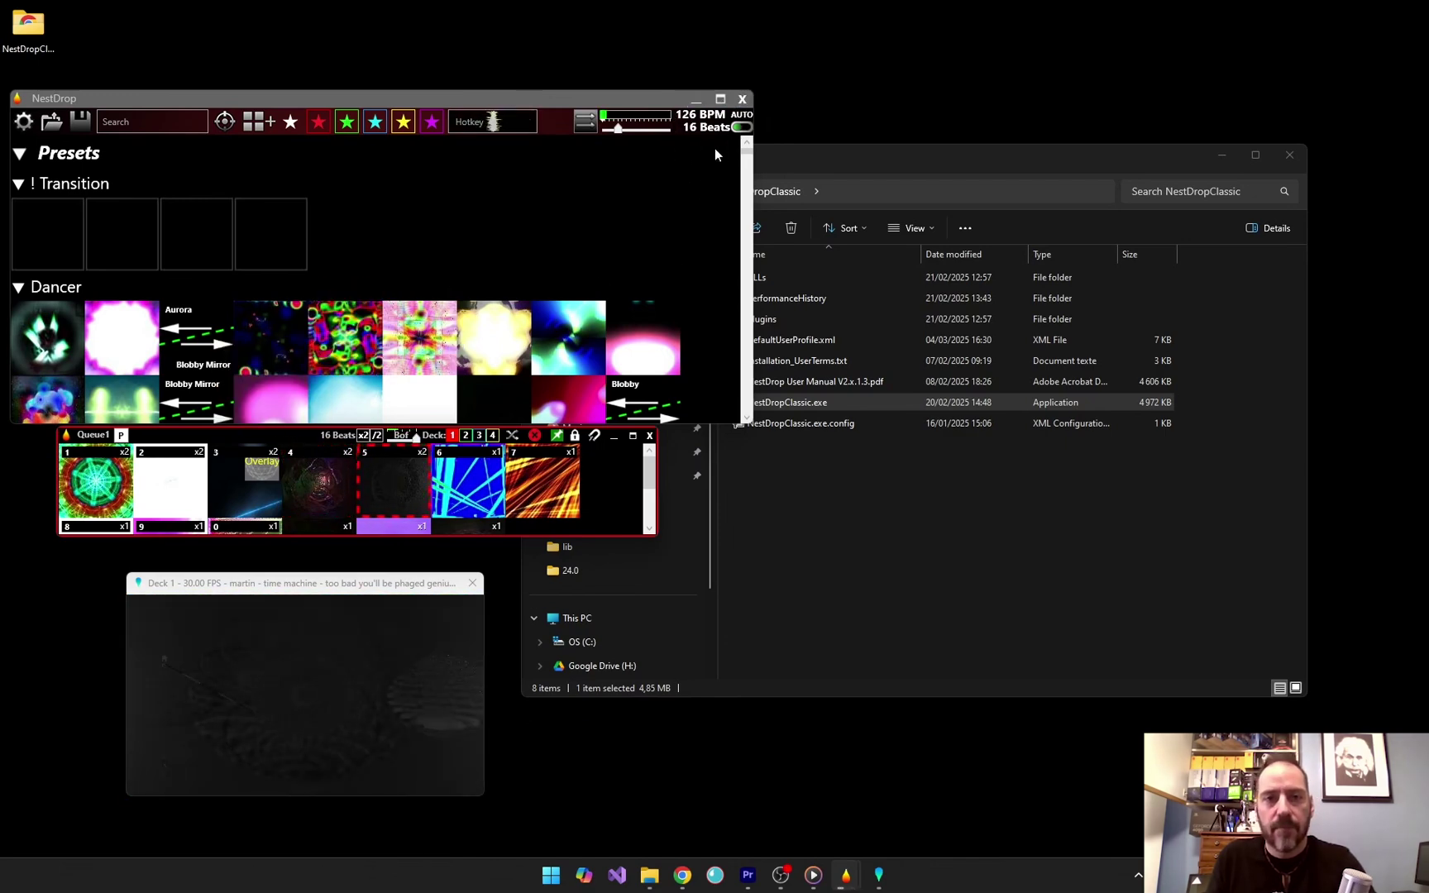
left_click(377, 437)
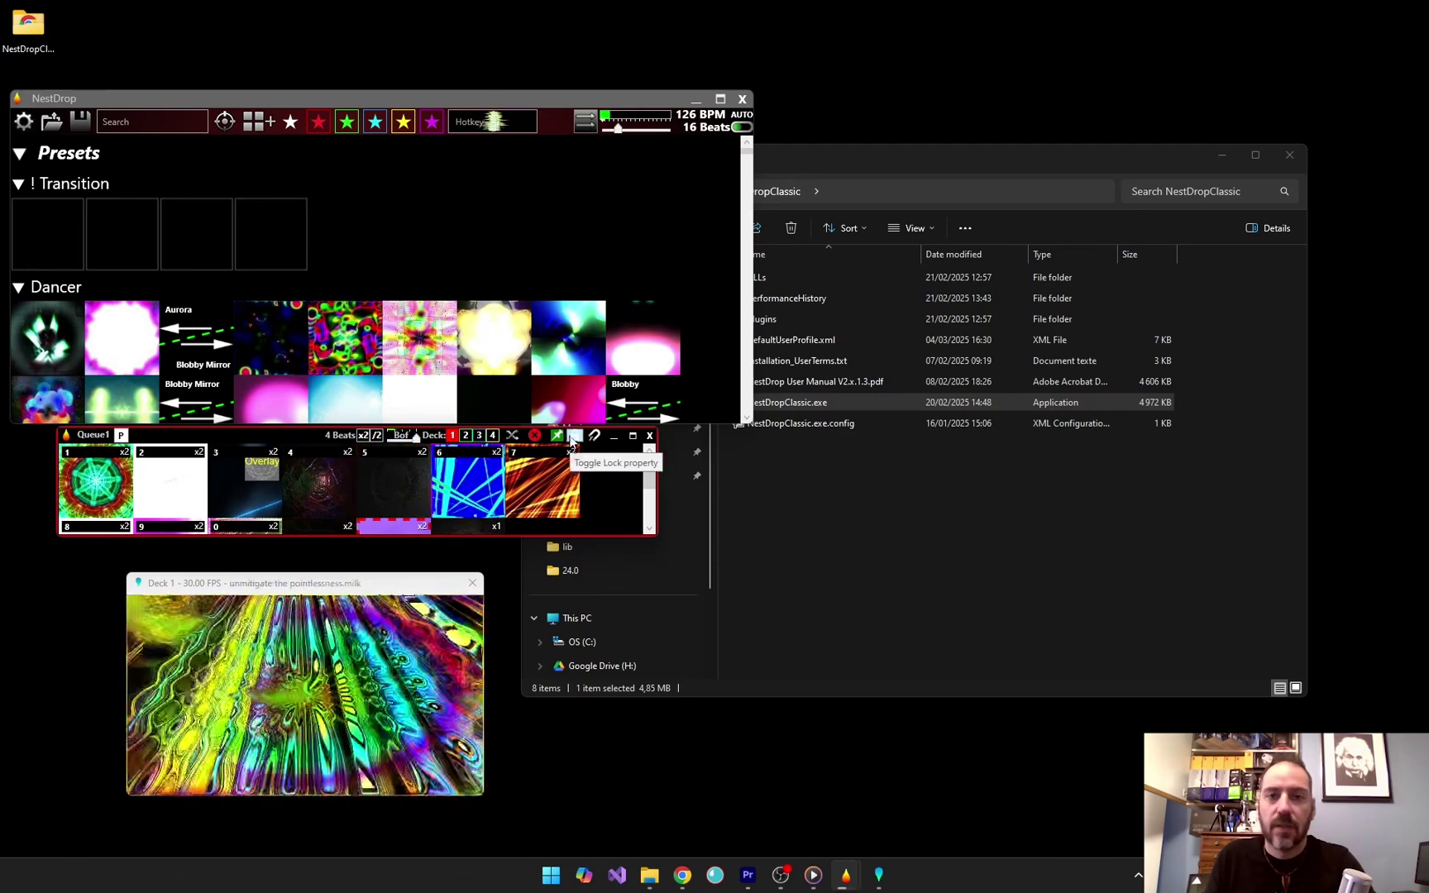
left_click(23, 123)
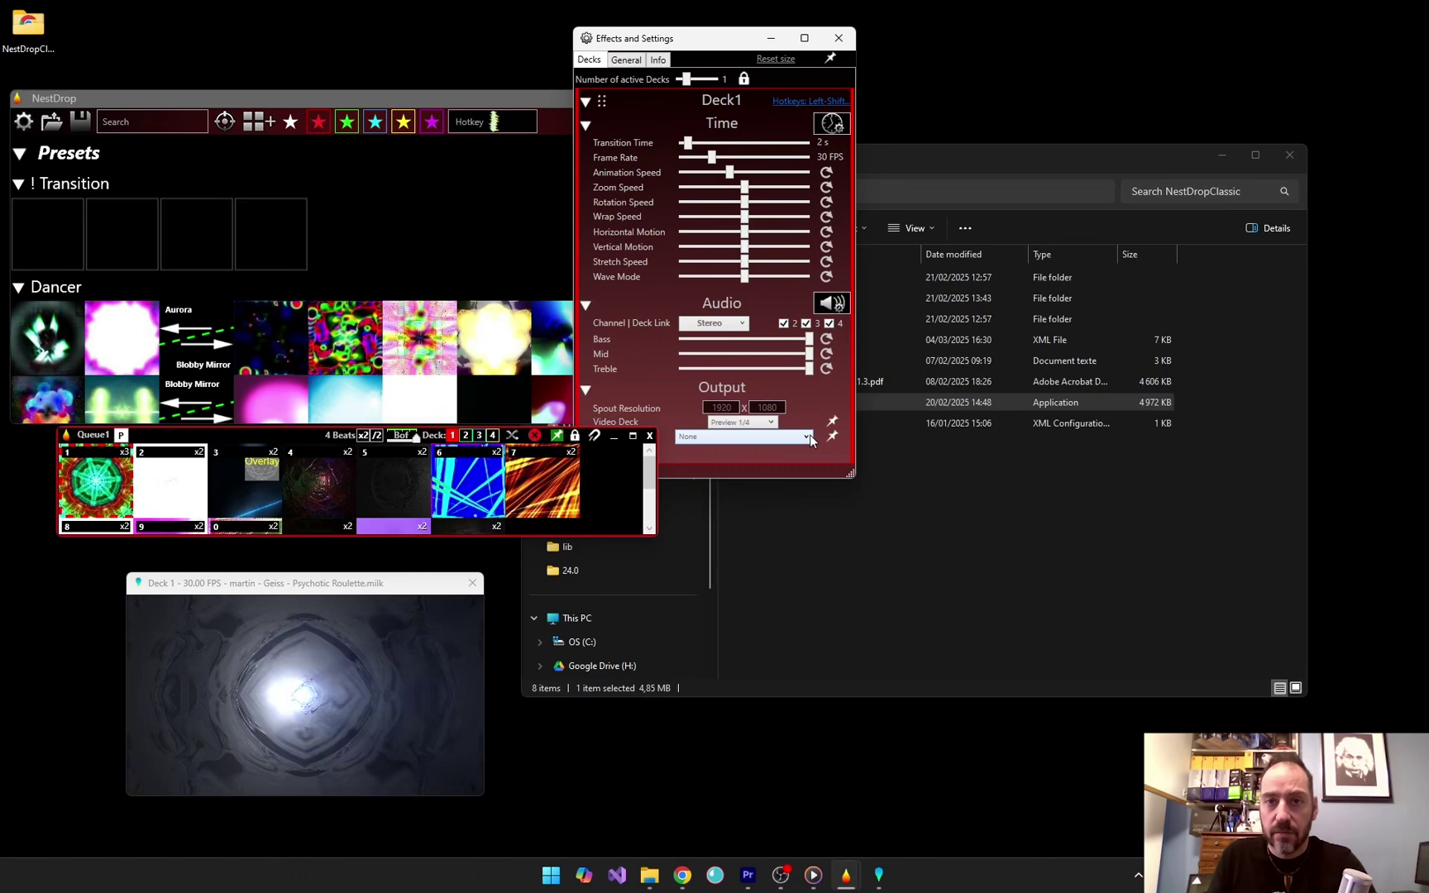
Set Direct Output to DISPLAY2 for fullscreen visuals, then set it back to None
left_click_drag(740, 39, 812, 38)
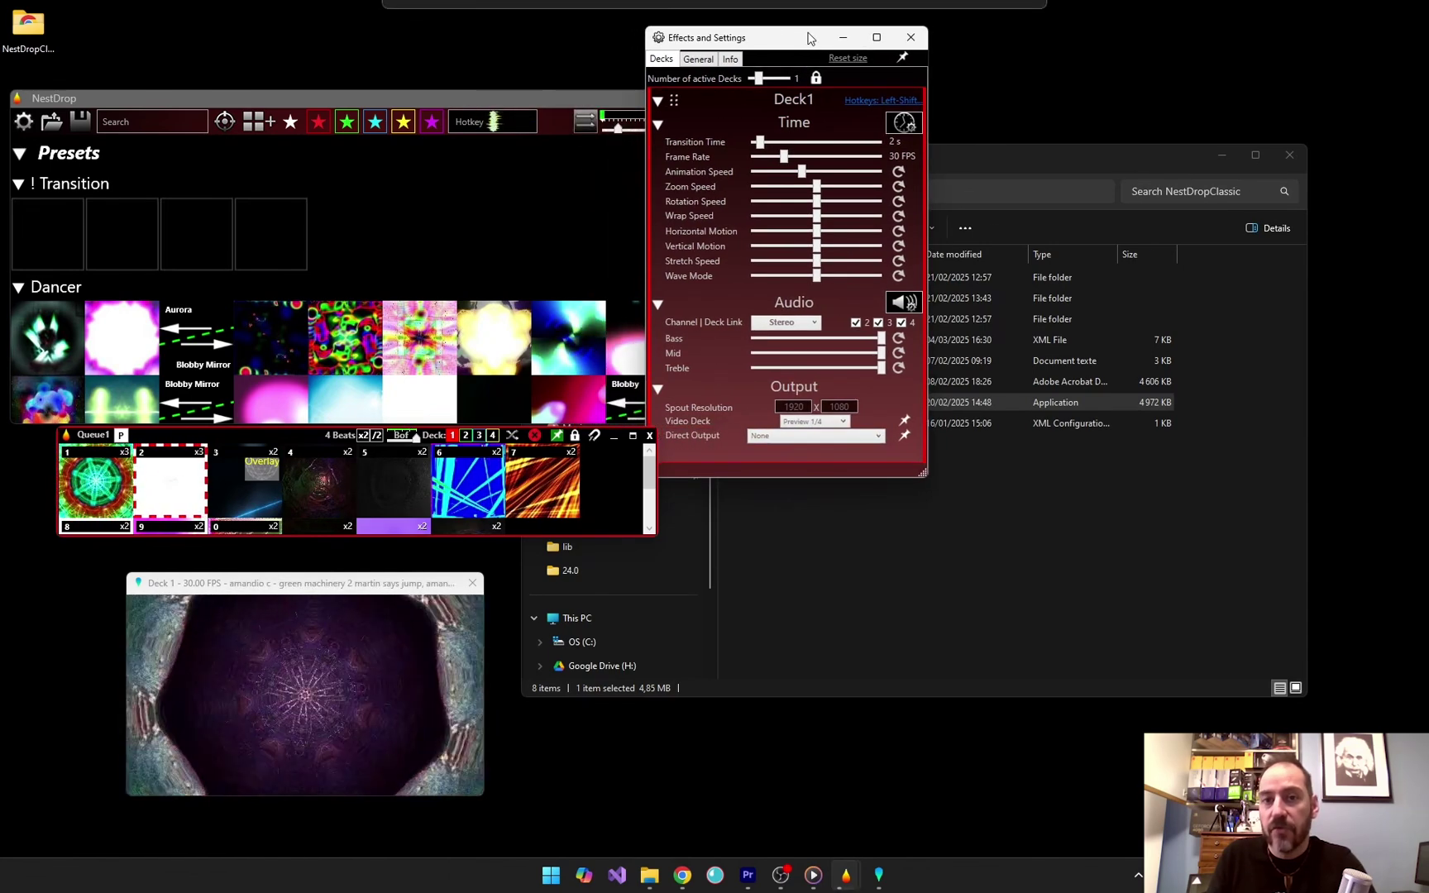
left_click(881, 436)
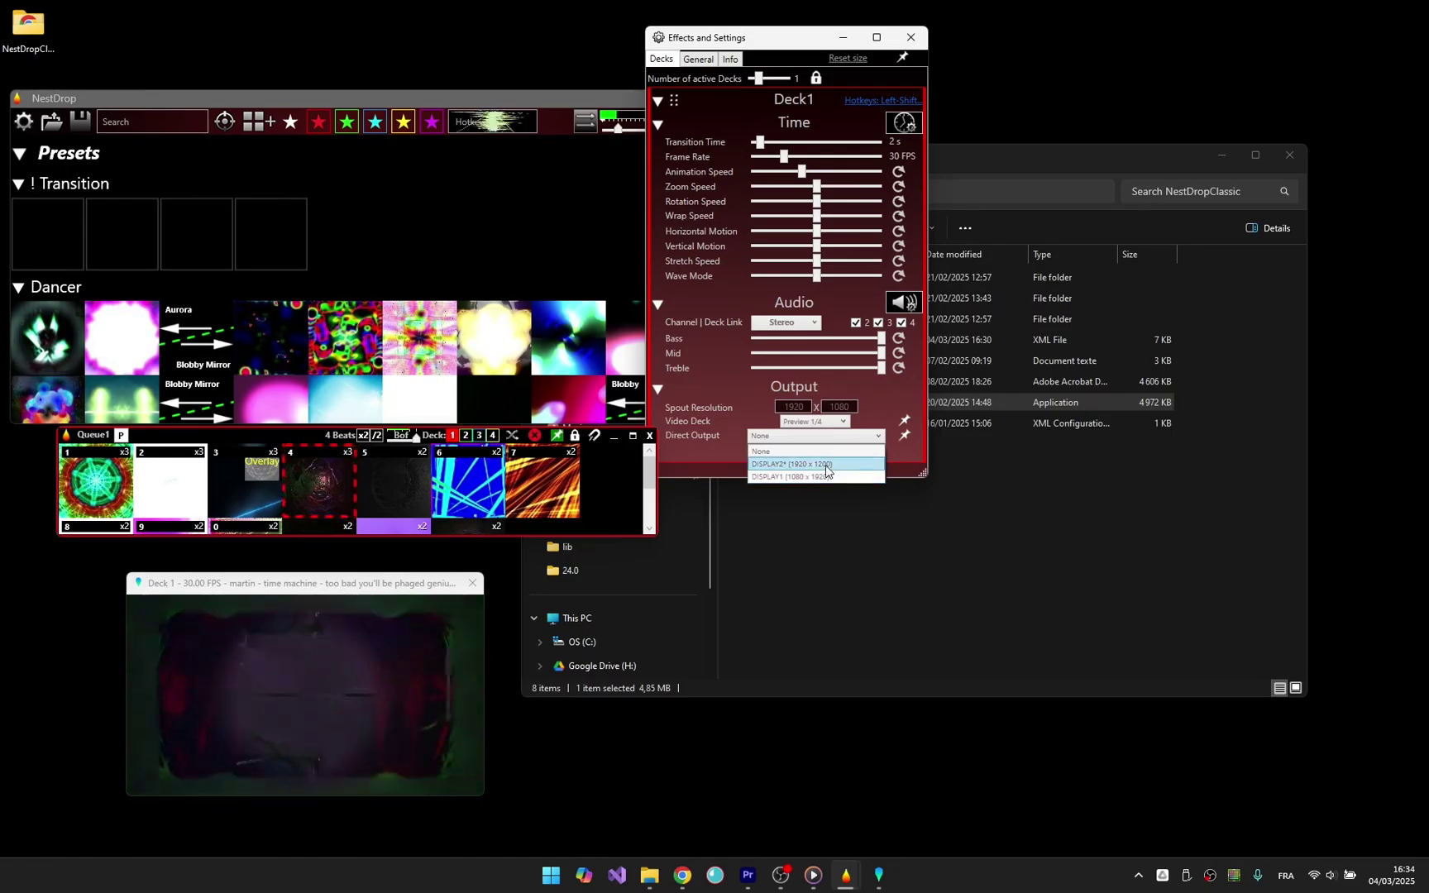
left_click(826, 465)
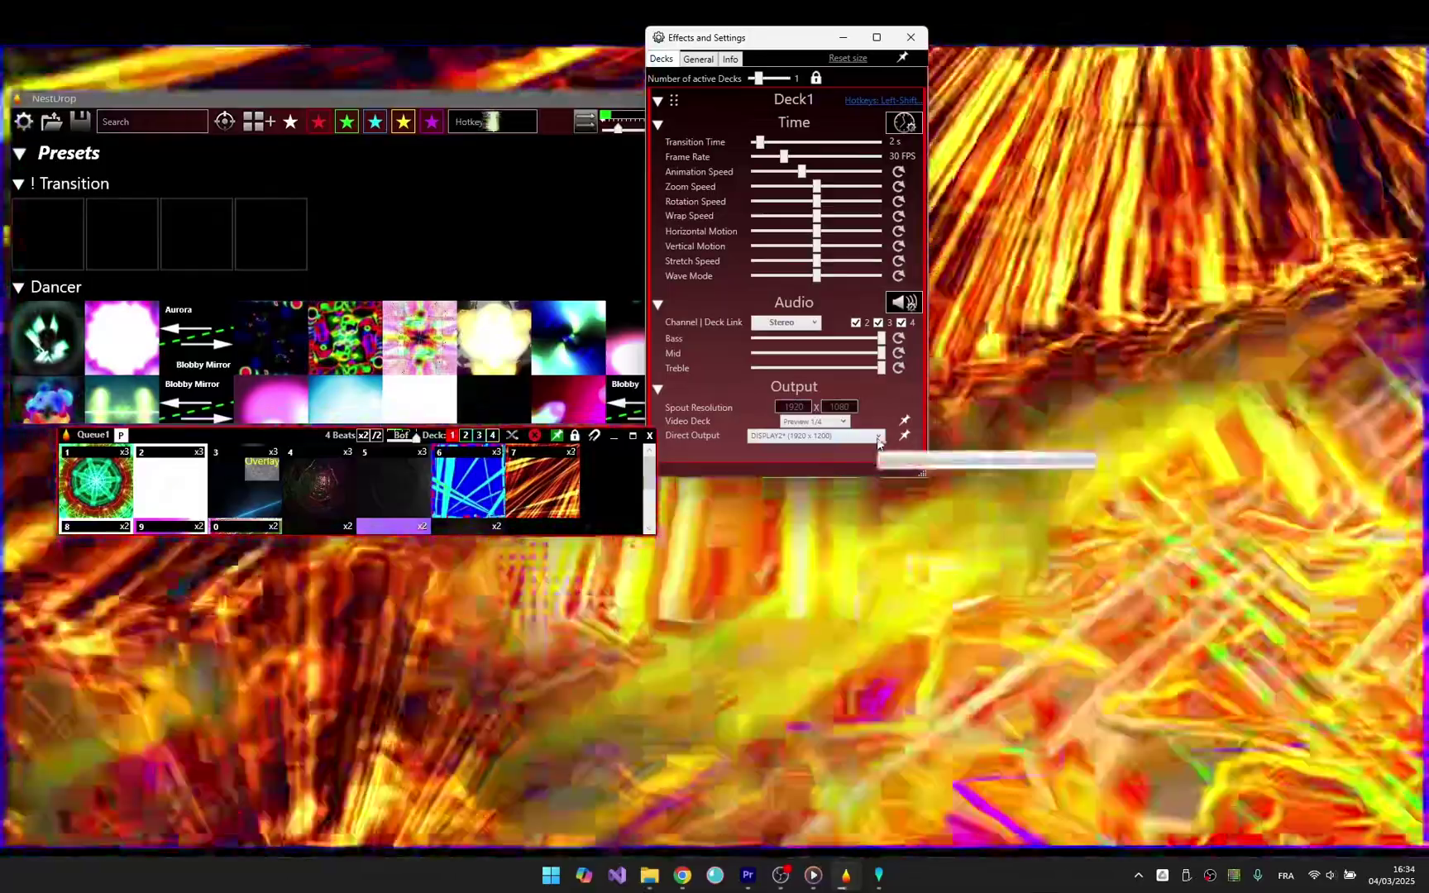
left_click(846, 437)
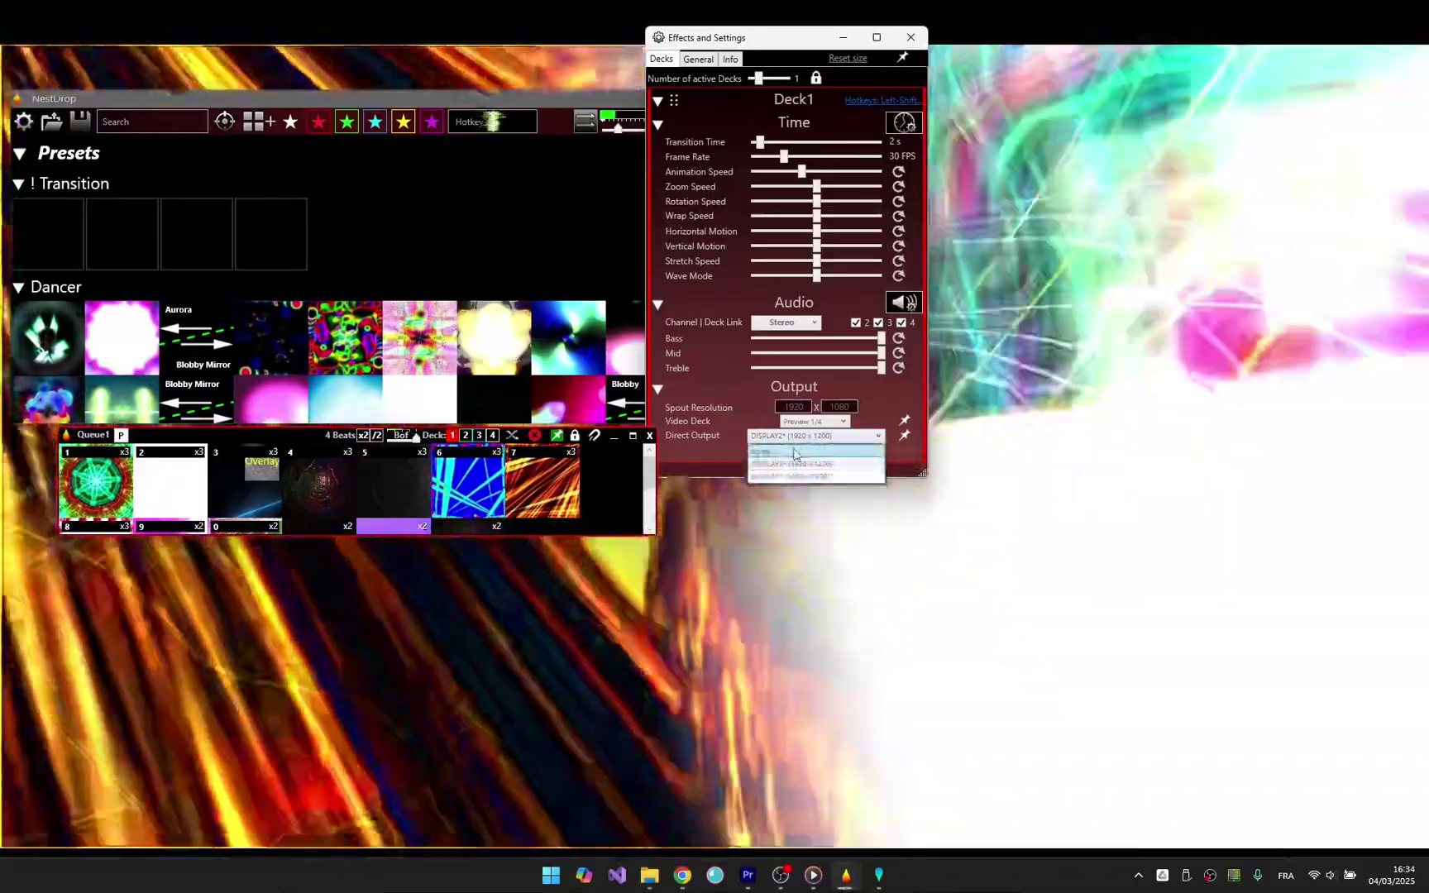
left_click(795, 449)
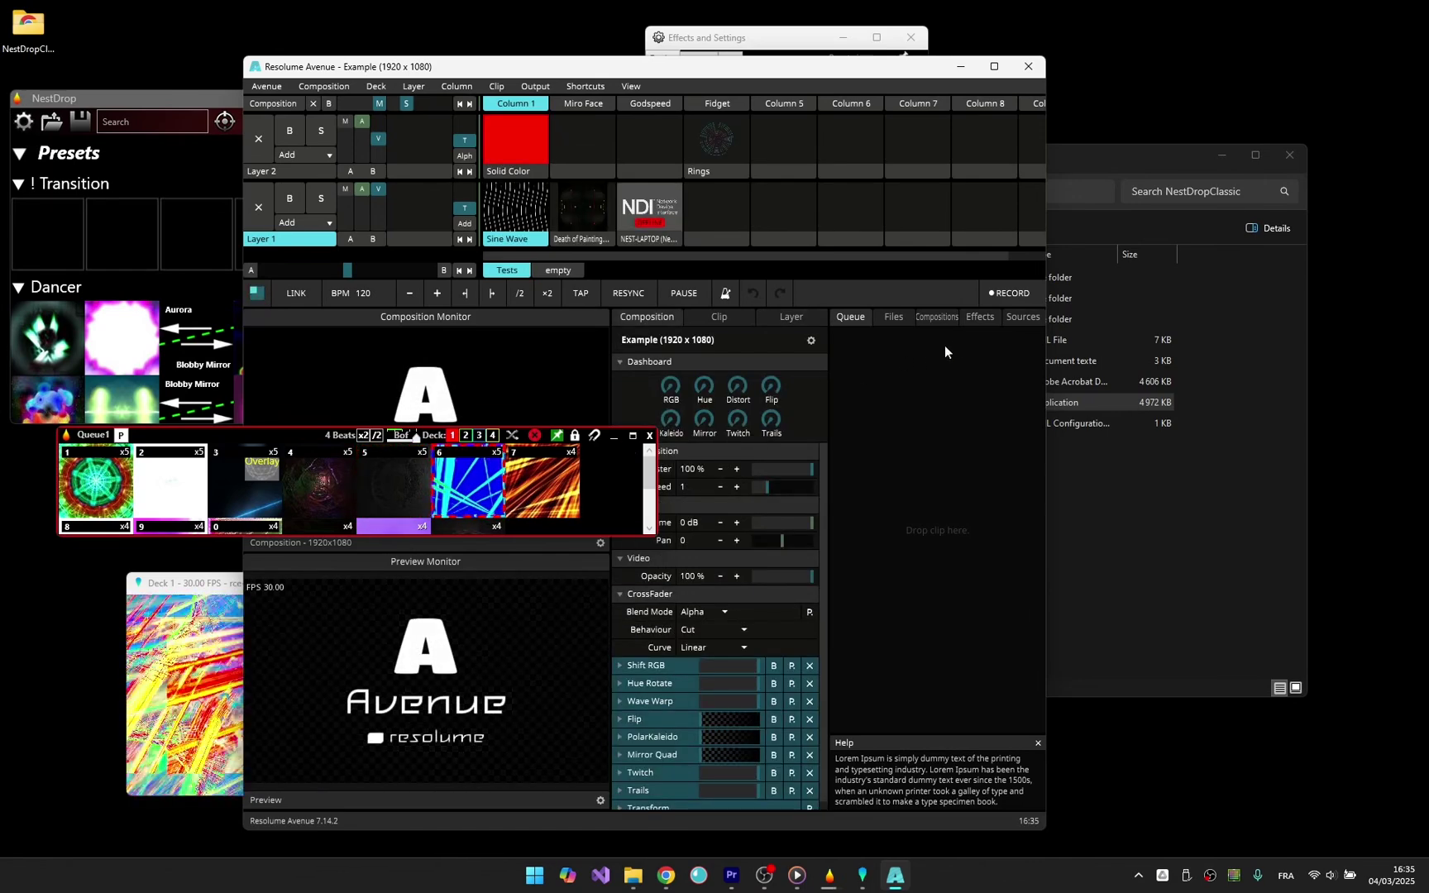
Place the Spout NestDrop Deck 1 feed in a Layer 1 slot, play it, then press Ctrl+Q to quit
left_click(1025, 317)
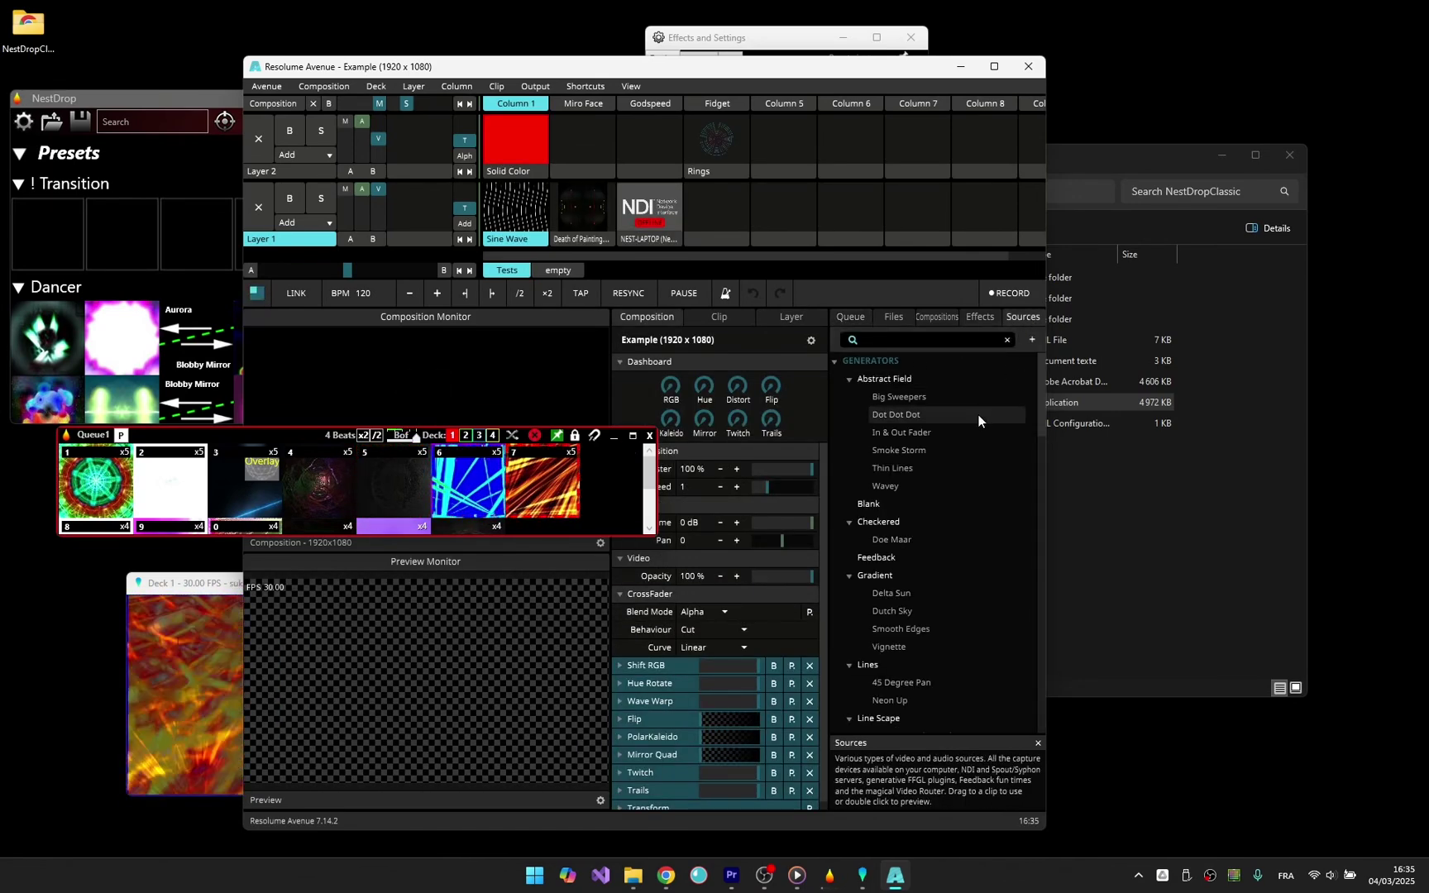
scroll(977, 459, "down", 5)
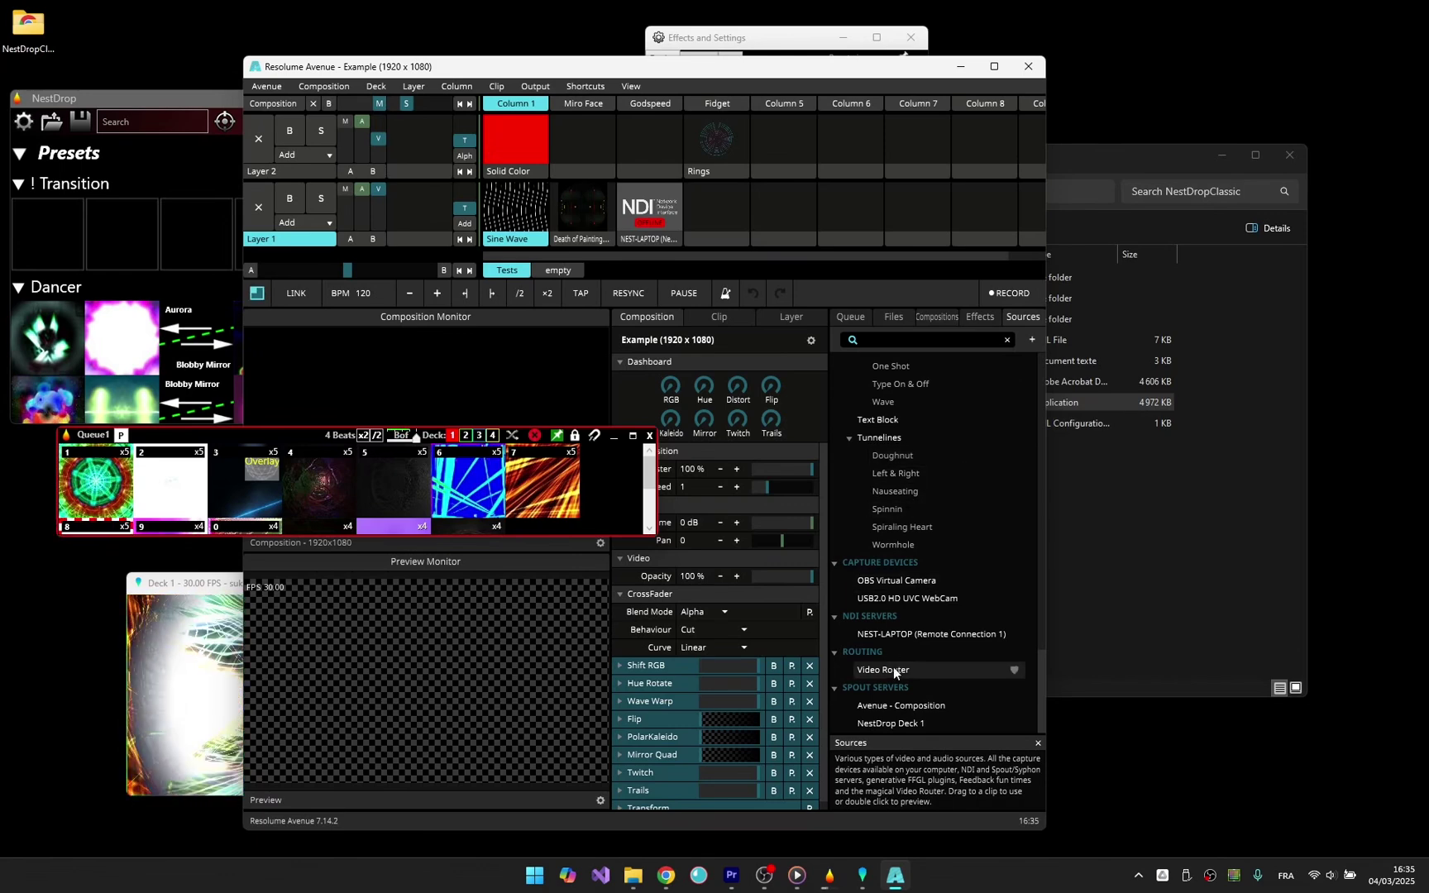
left_click_drag(884, 722, 728, 191)
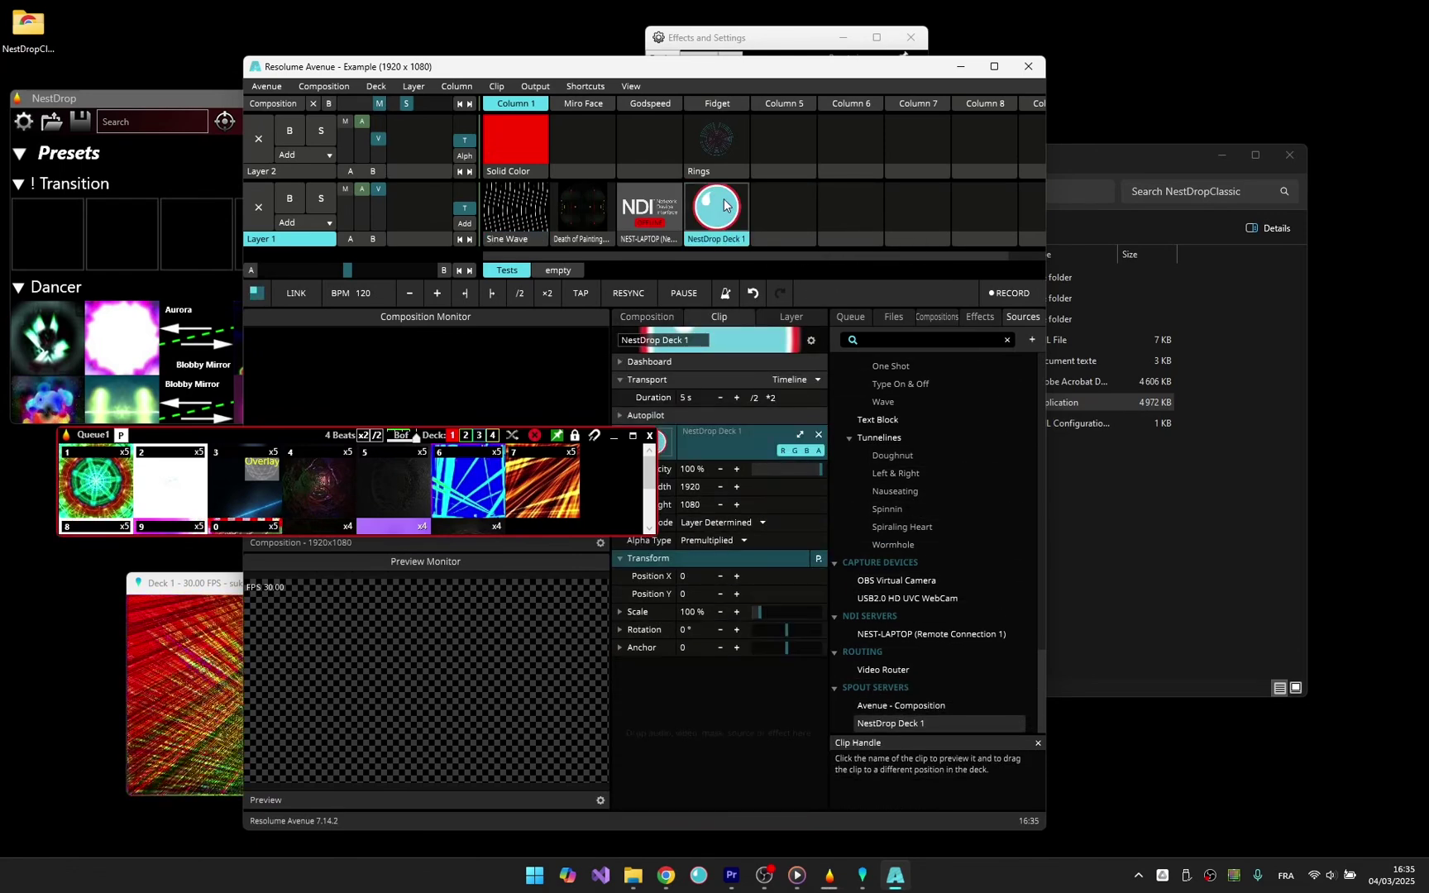
left_click(725, 206)
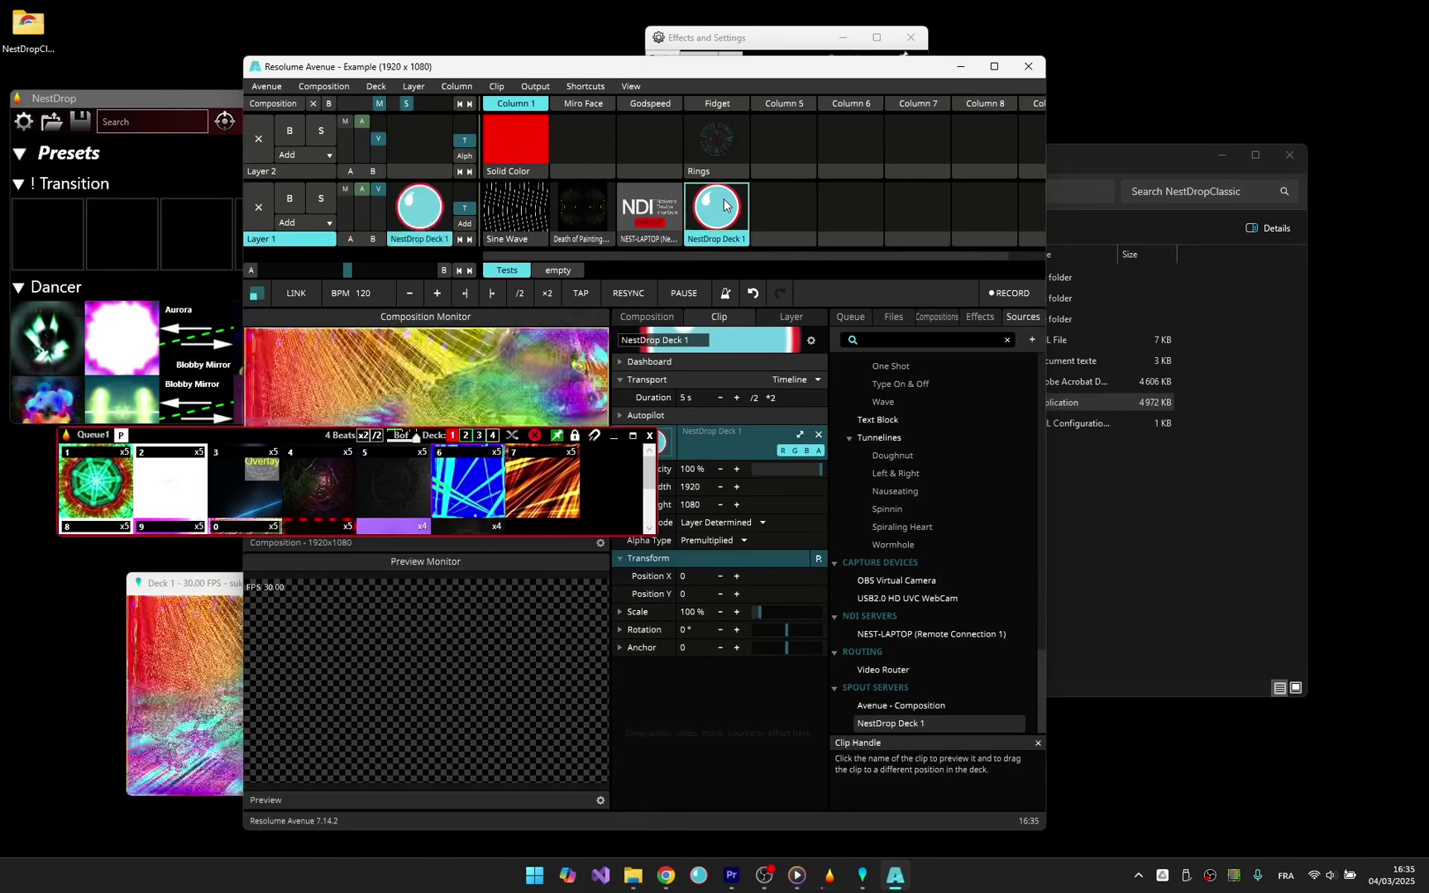
left_click(715, 239)
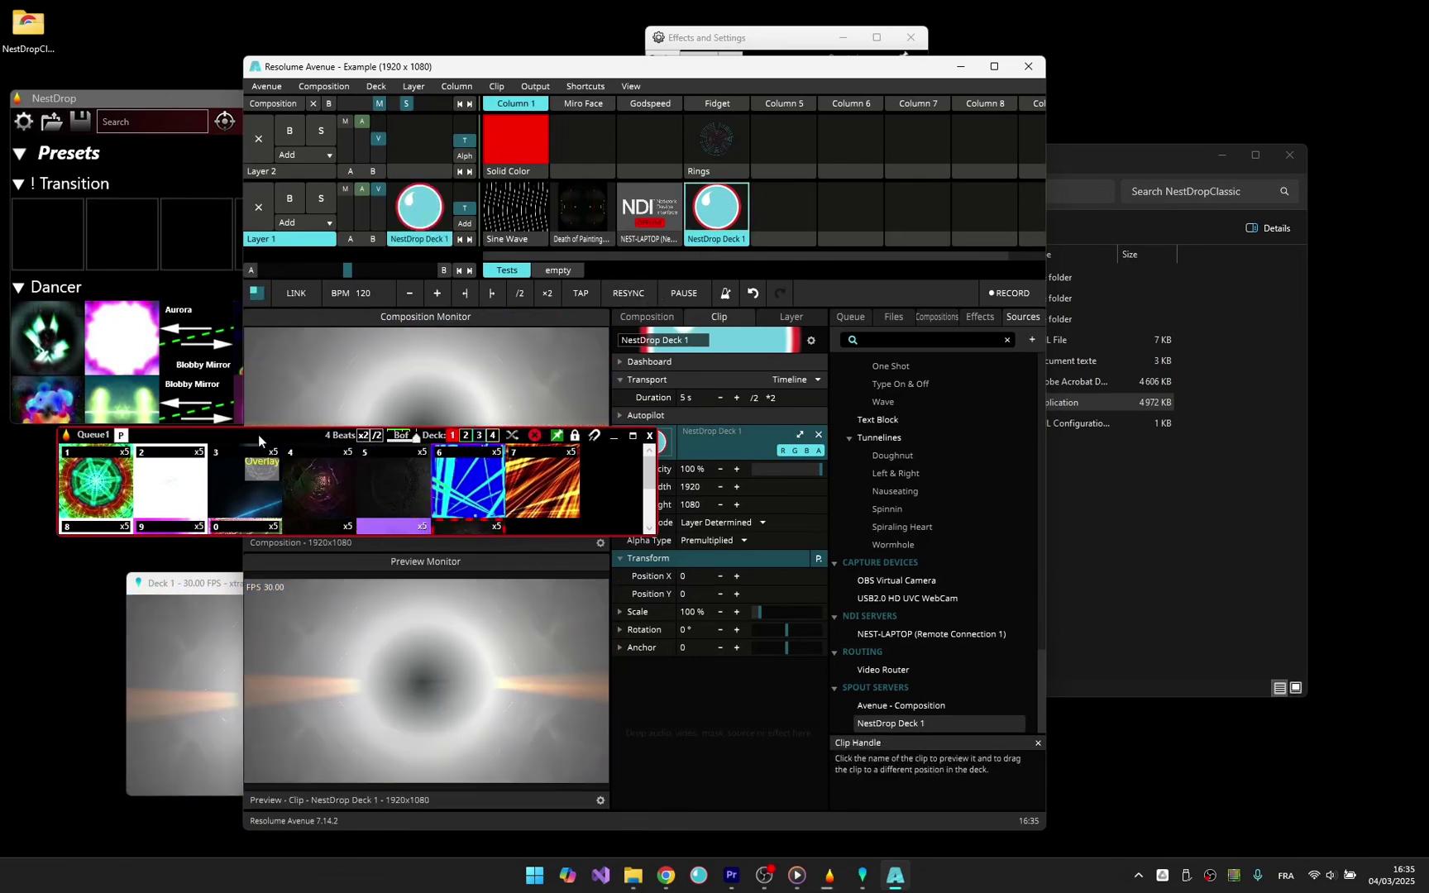
left_click_drag(258, 435, 205, 33)
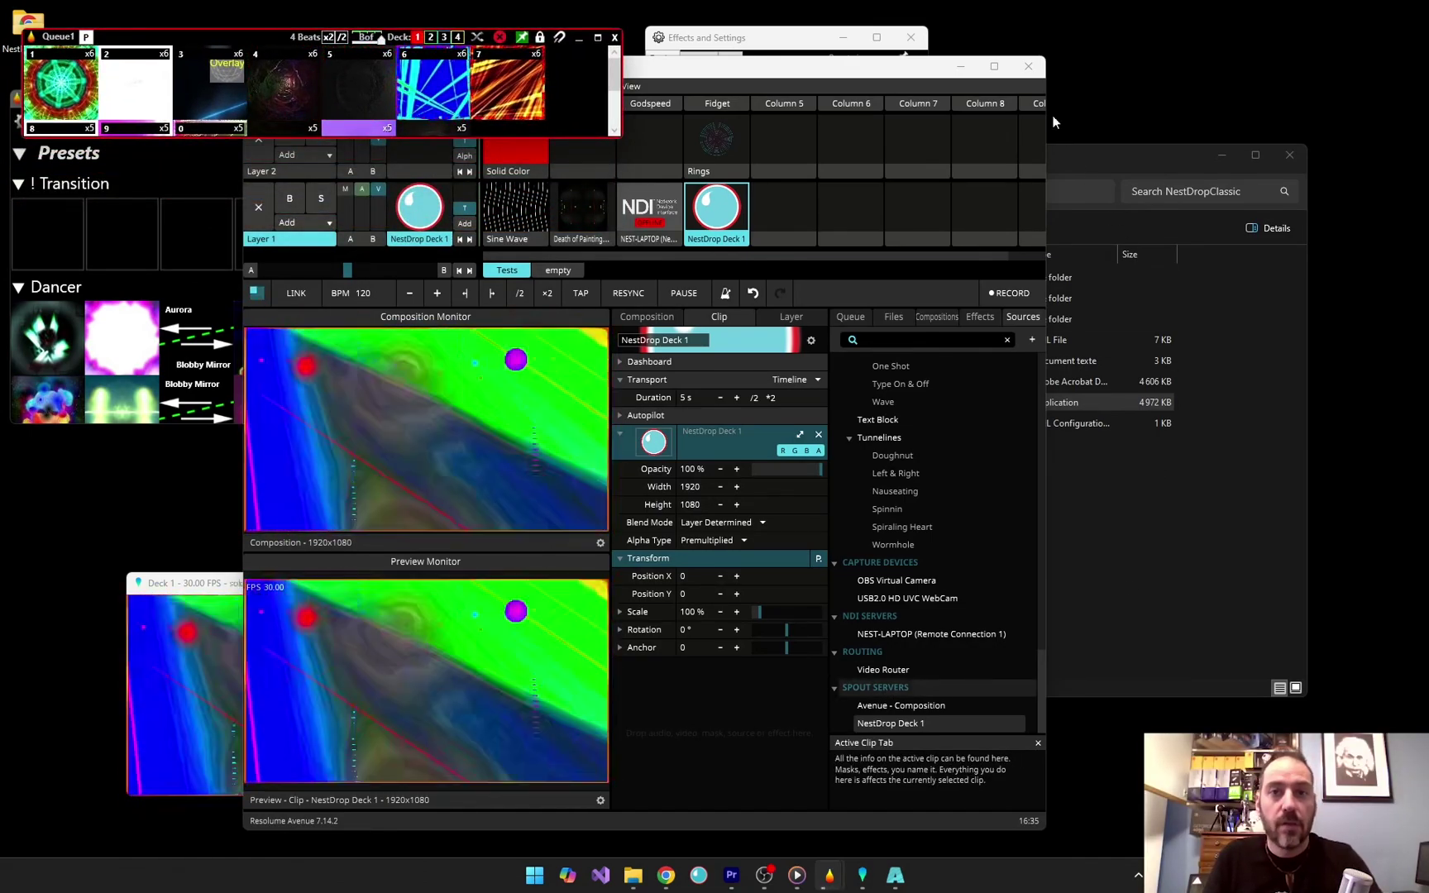
key("ctrl+q")
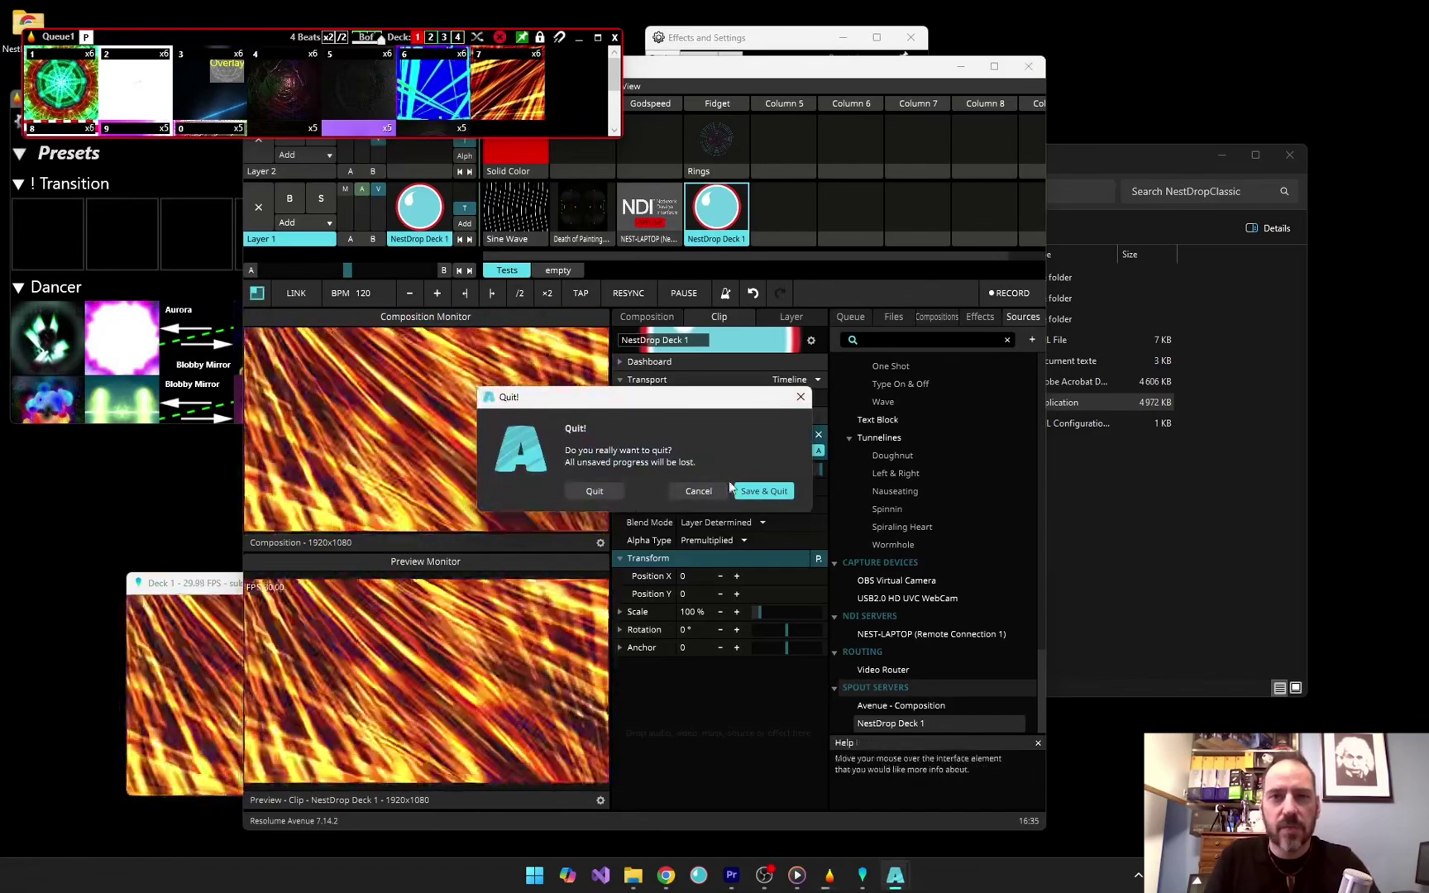
Save and quit Resolume, then drag the r/NestDrop Chrome window onto the screen
left_click(766, 492)
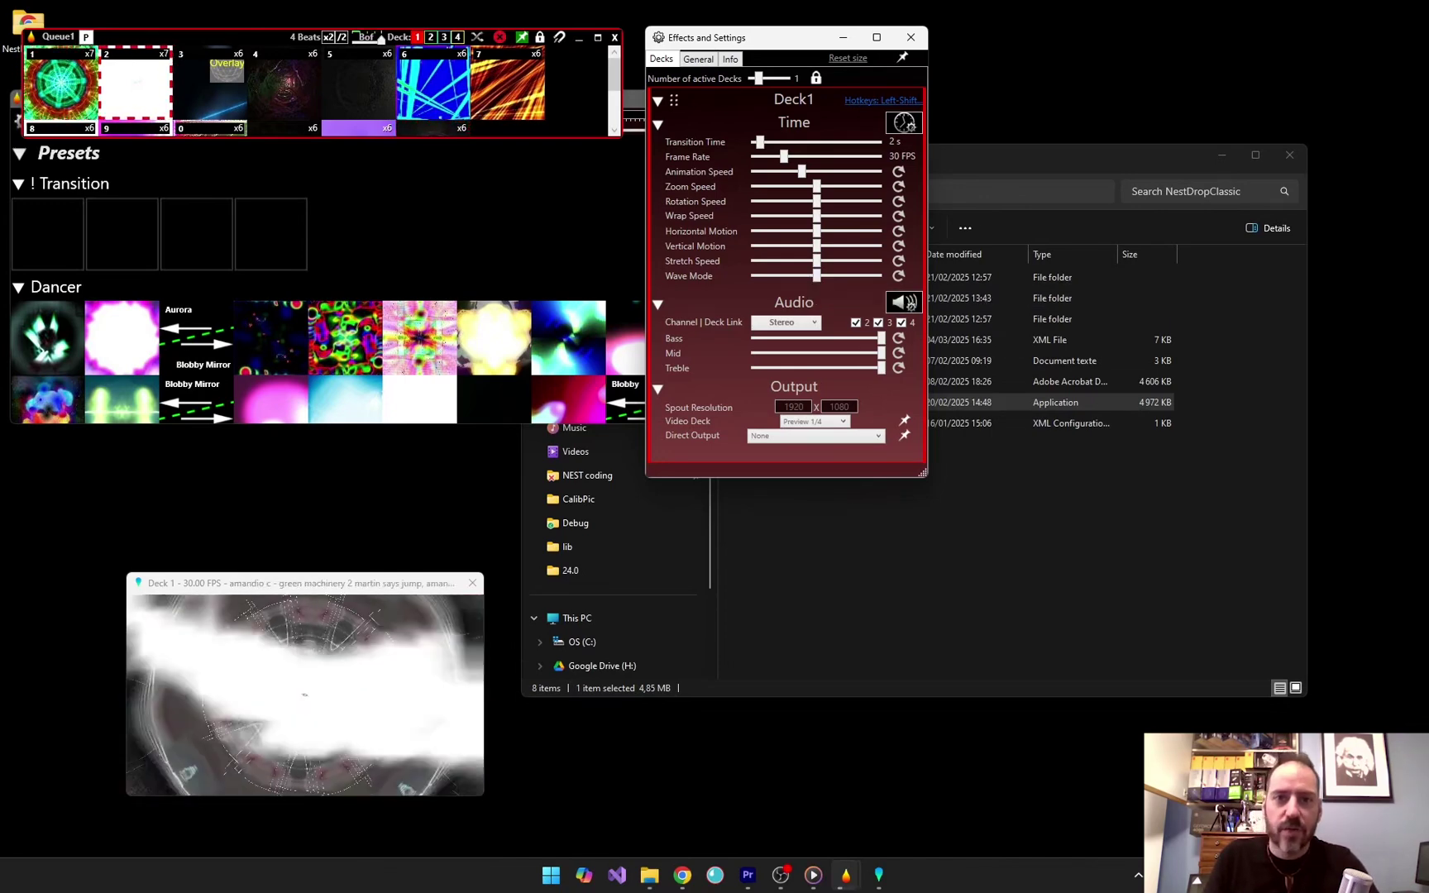
left_click(305, 695)
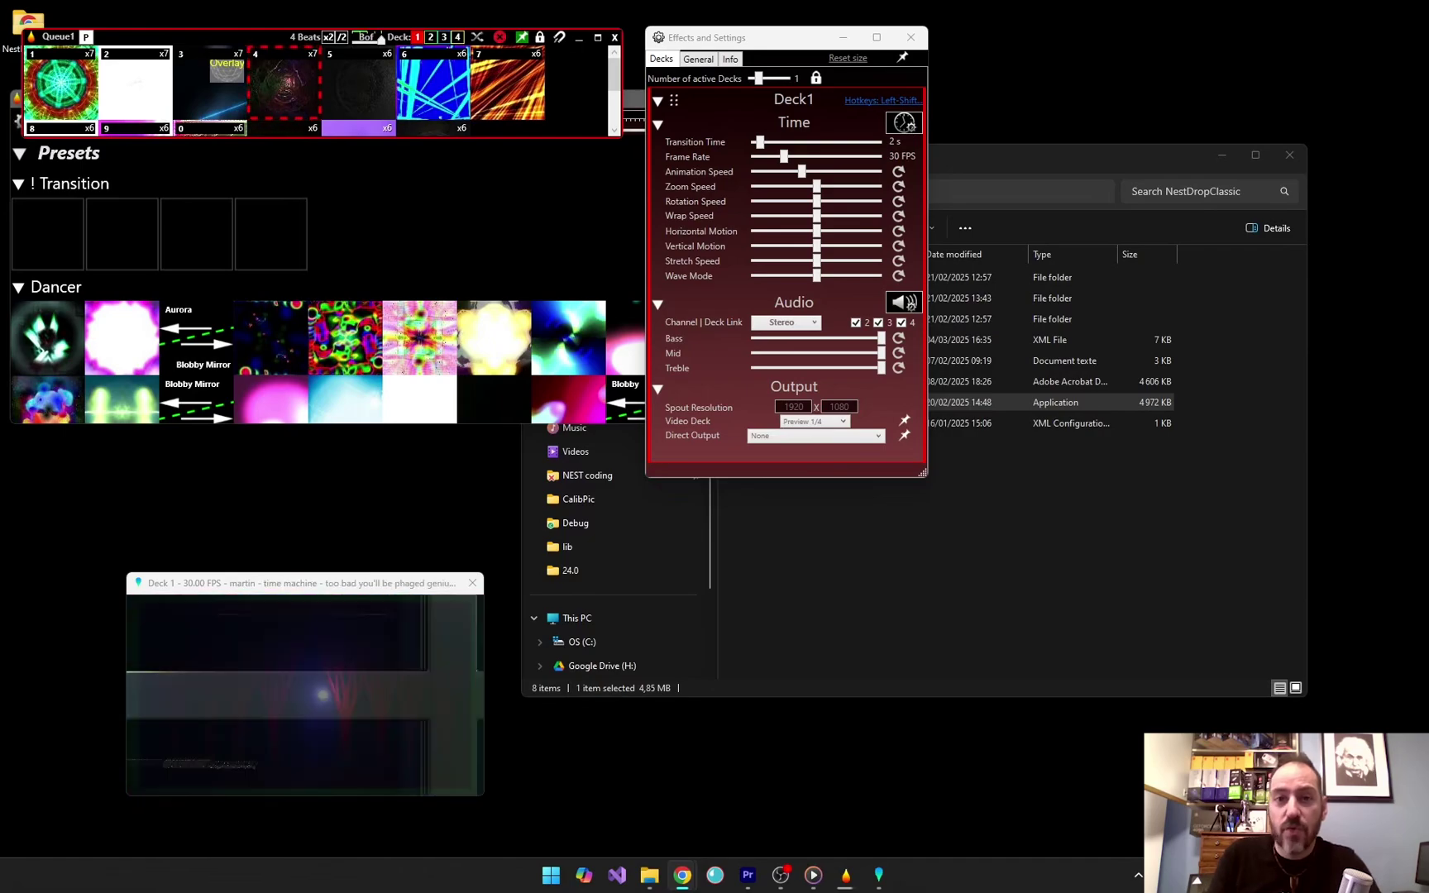
left_click_drag(1428, 244, 1195, 60)
Maximize Chrome and scroll the r/NestDrop feed down to posts like 'GIF Support for Sprites and Textures'
double_click(1222, 61)
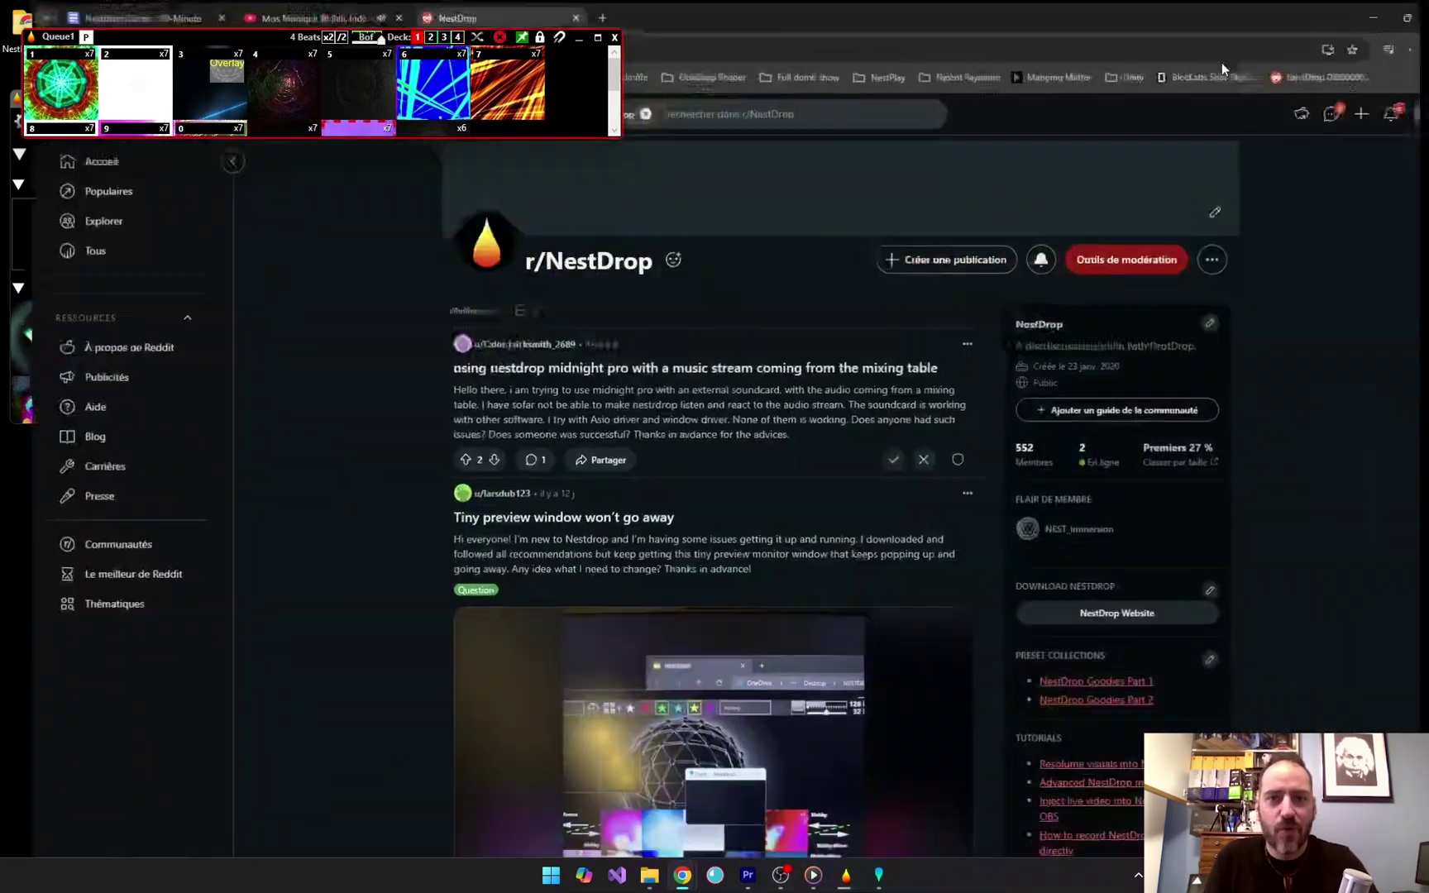
scroll(733, 533, "down", 10)
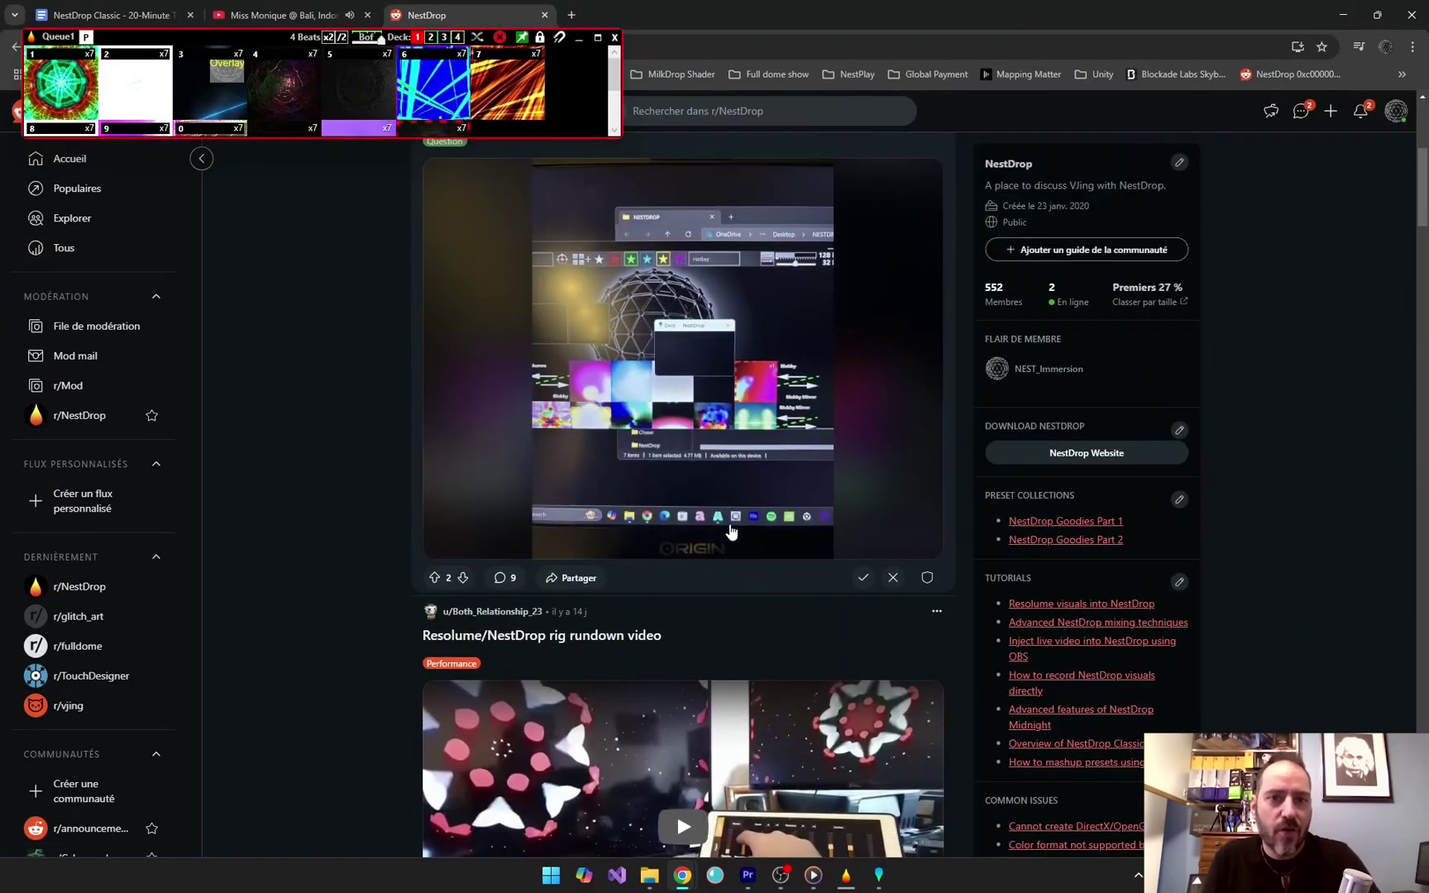
scroll(731, 530, "down", 10)
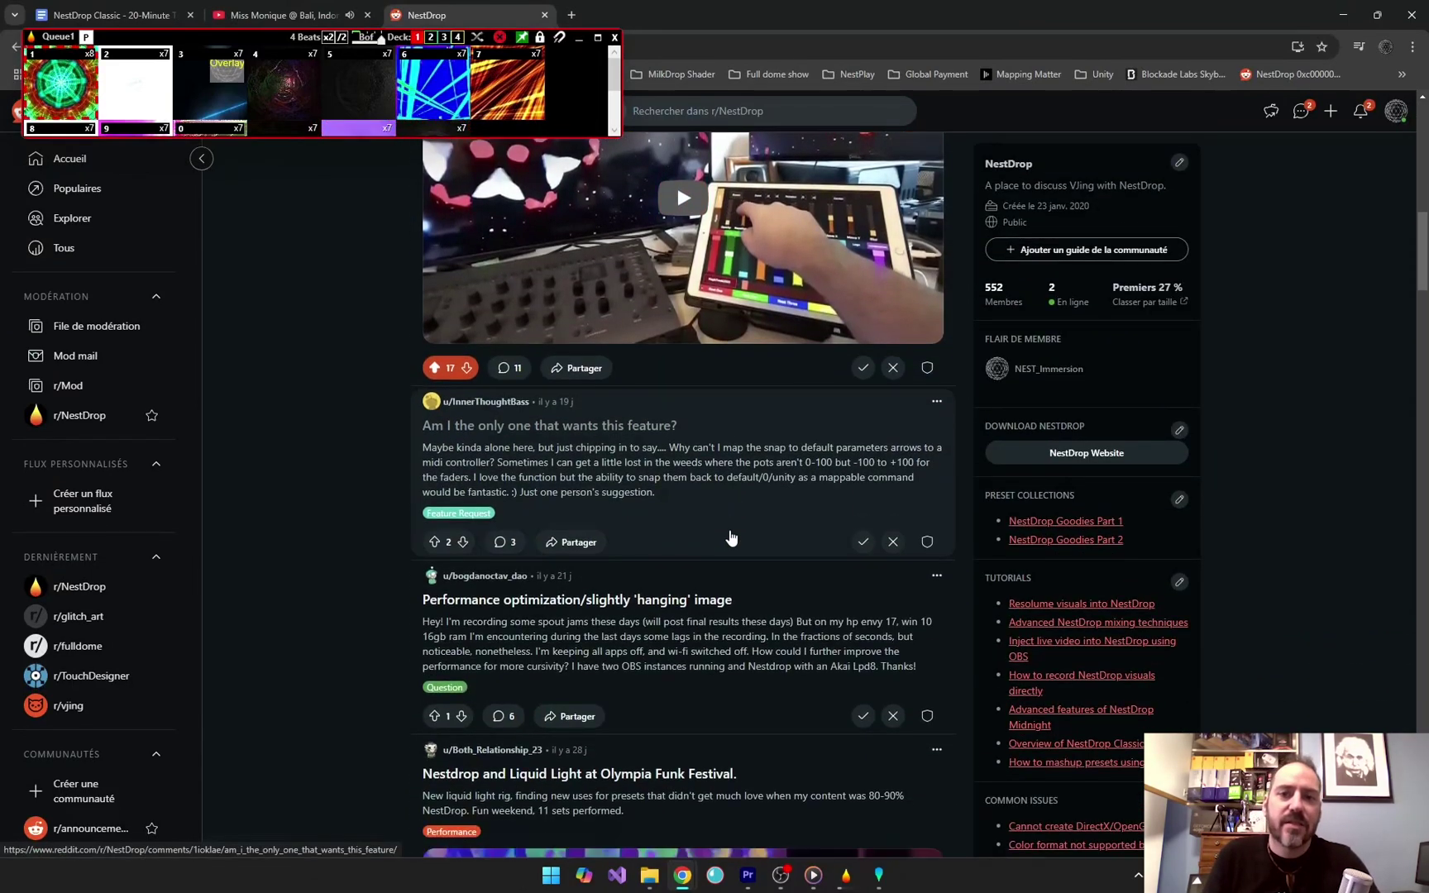
scroll(729, 541, "down", 10)
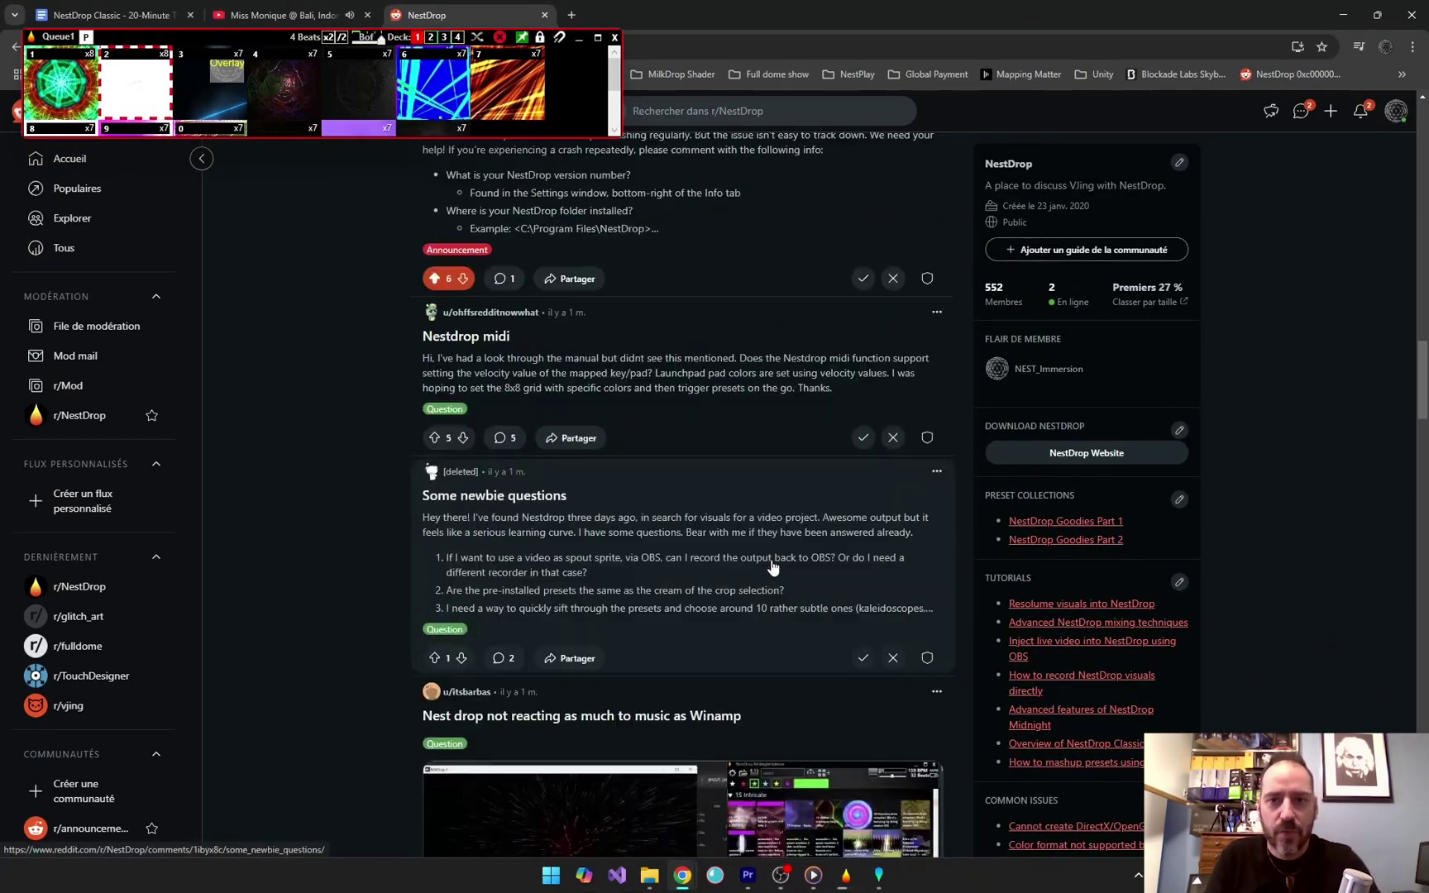
scroll(770, 569, "down", 5)
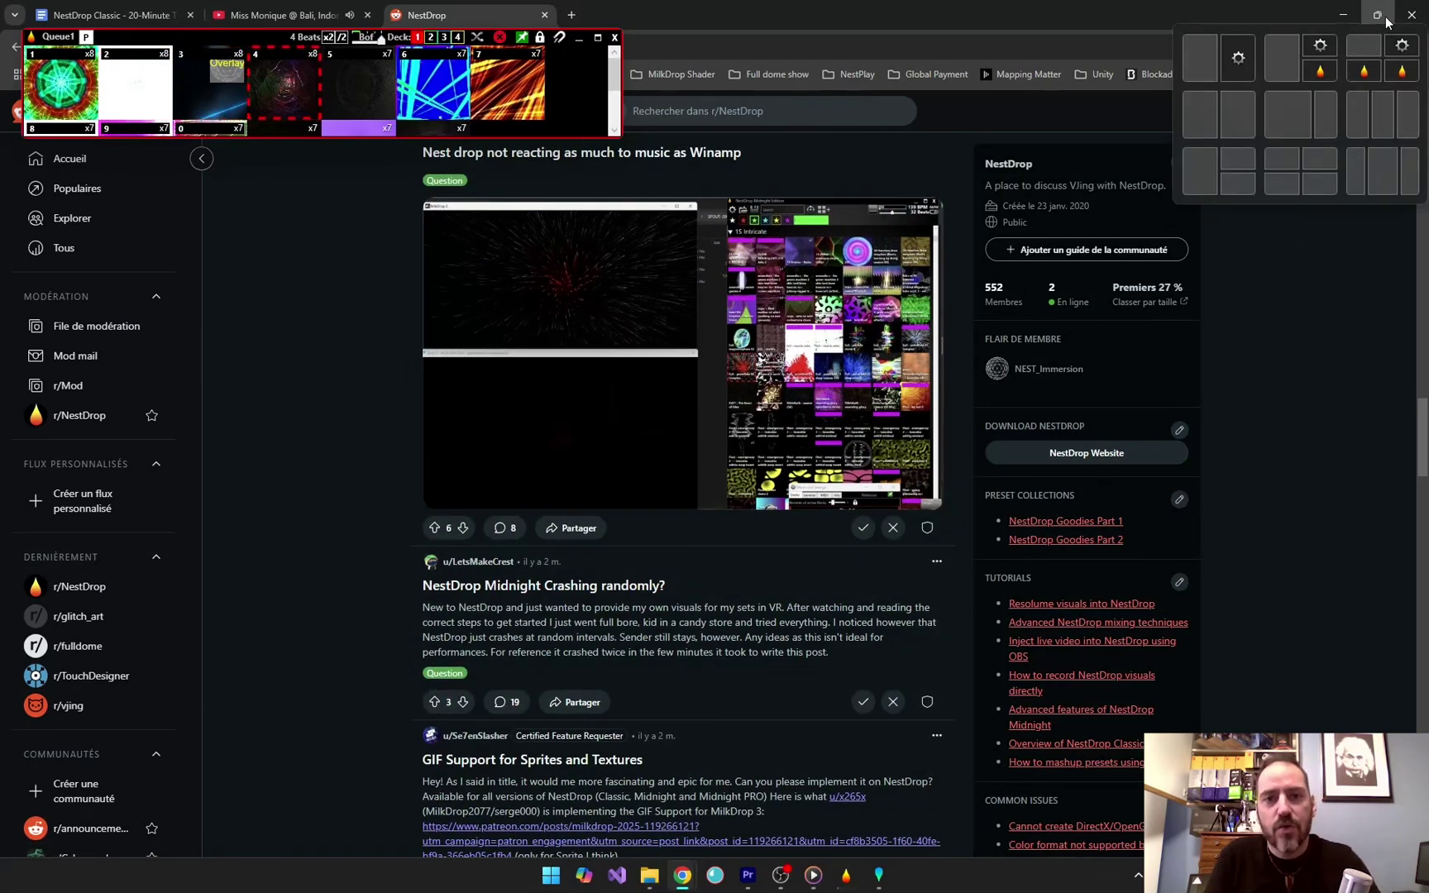
Restore and minimize Chrome to bring back Queue1, Settings and the Deck 1 preview
left_click(1379, 15)
left_click(1190, 66)
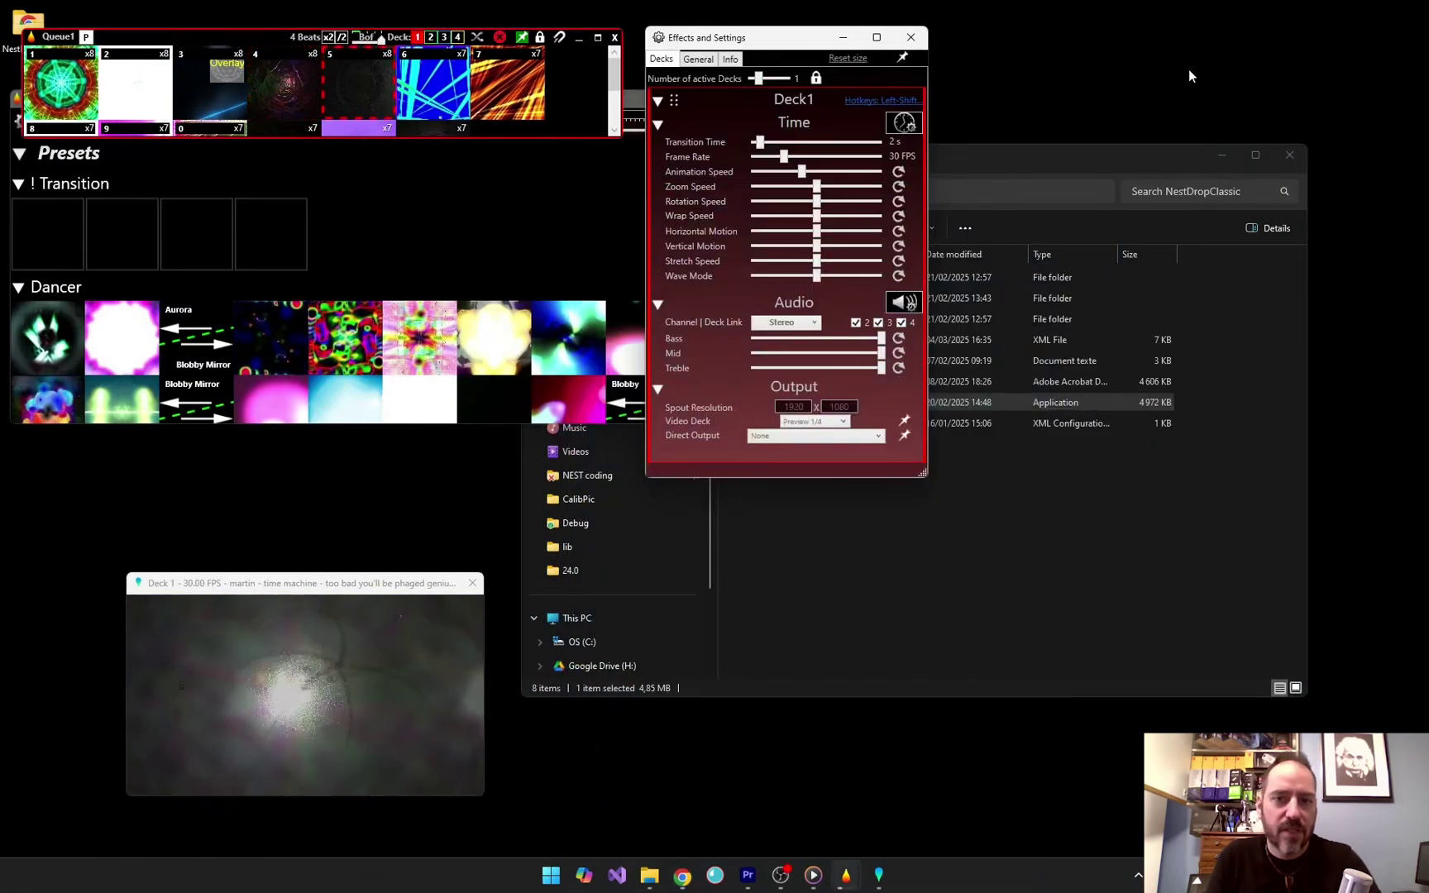